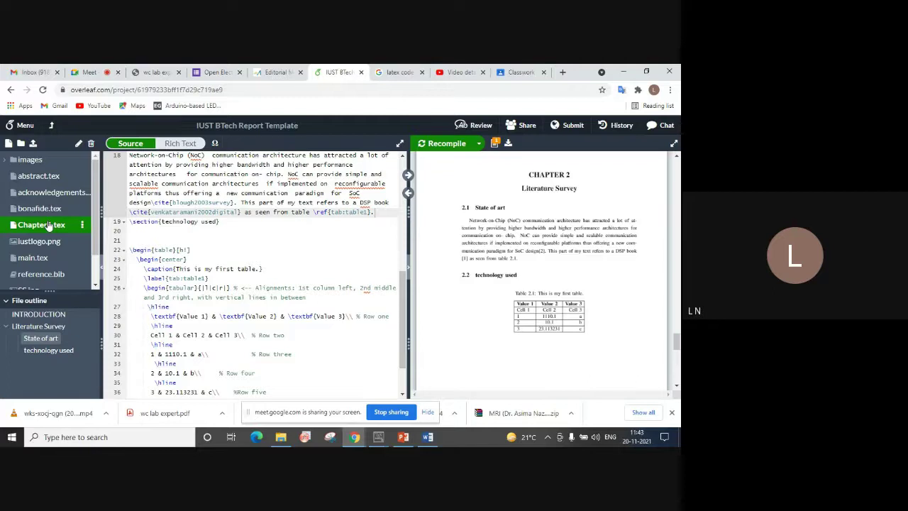
# Step: In main.tex, replace the thesis title placeholder with "Artificial intelligence", correct its spelling and recompile the report
pyautogui.click(42, 257)
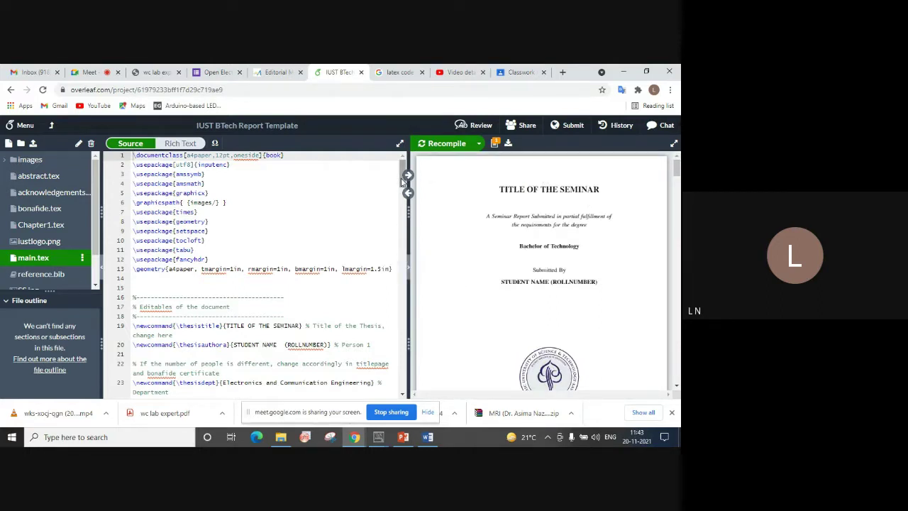
pyautogui.scroll(-3, 404, 178)
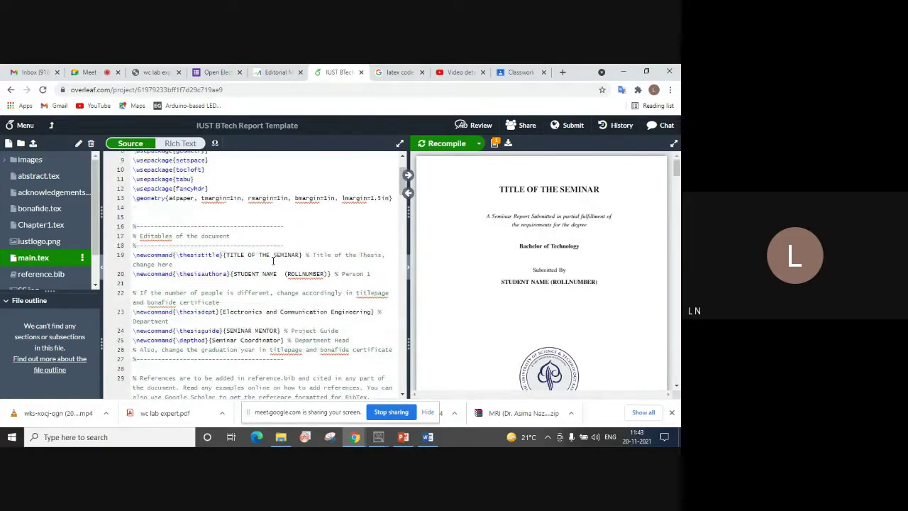
pyautogui.moveTo(300, 254); pyautogui.dragTo(227, 258)
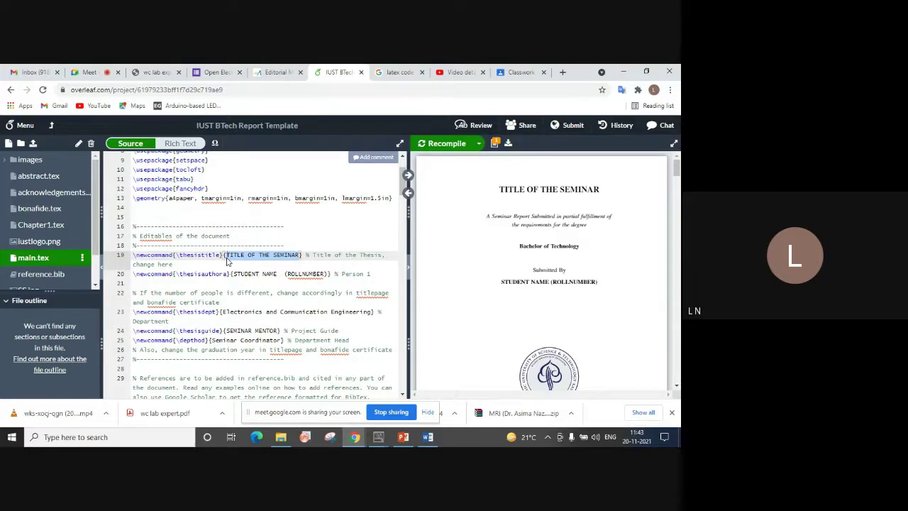
pyautogui.write('Artificaial intelligence')
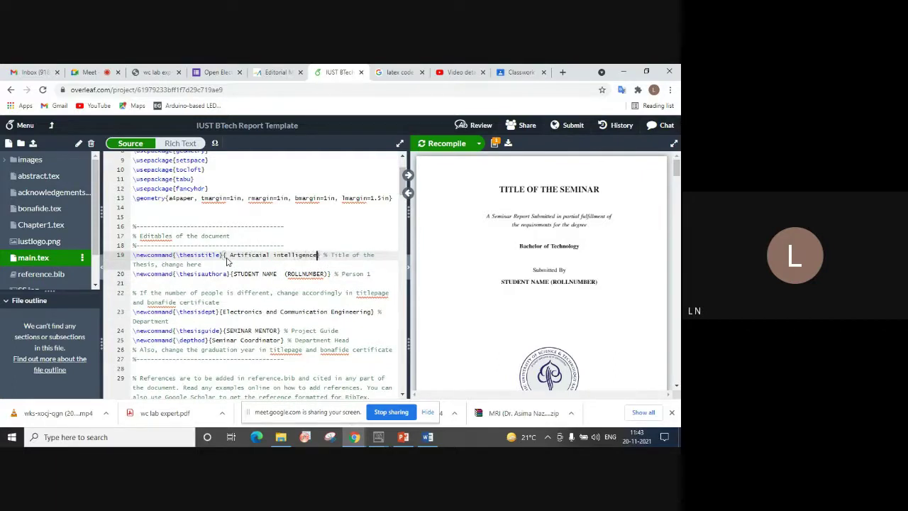
pyautogui.rightClick(261, 257)
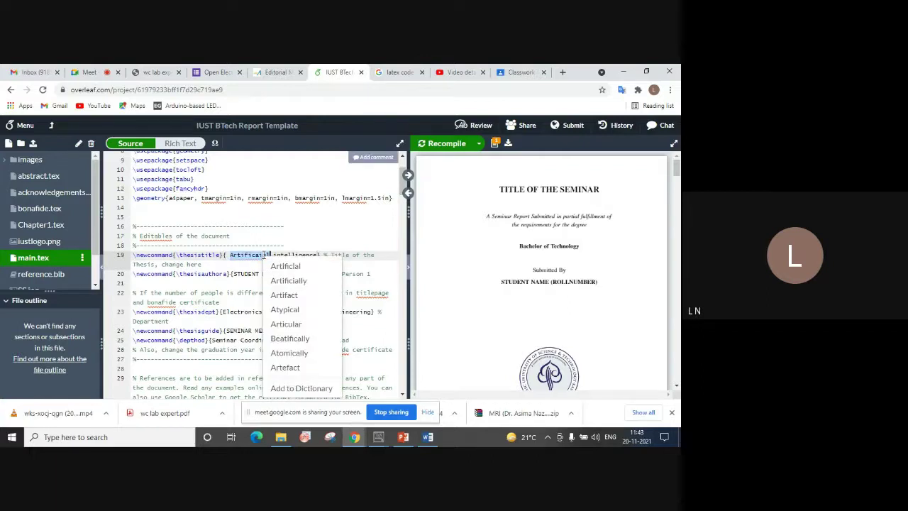
pyautogui.click(285, 267)
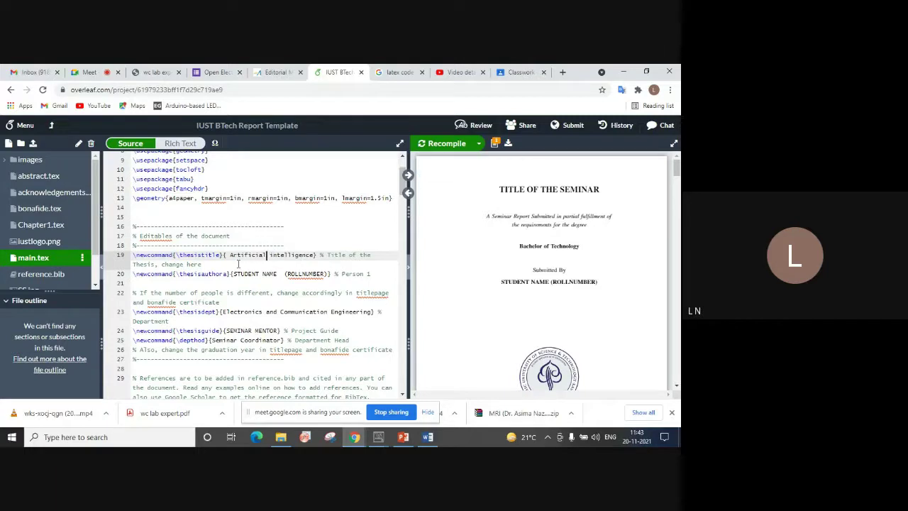
pyautogui.click(465, 146)
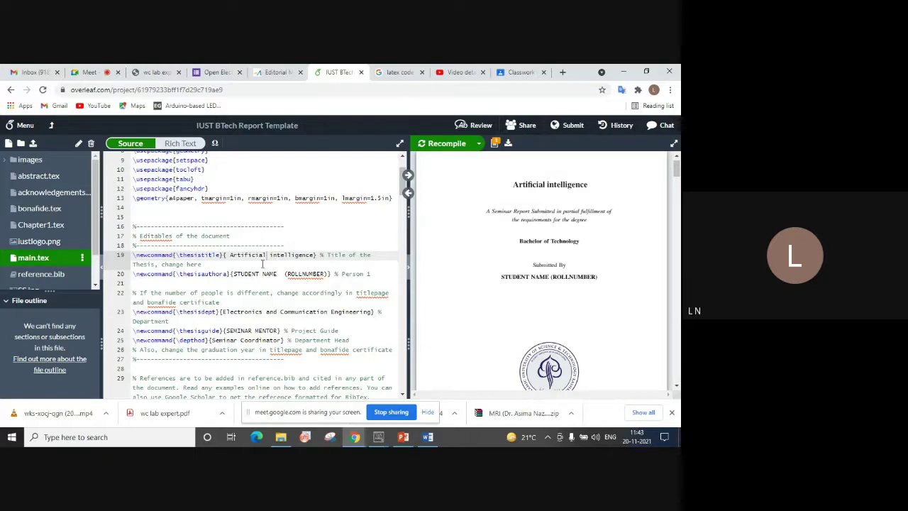
# Step: Replace the thesis title in main.tex with the placeholder text "TITLE OF THE SEMINAR"
pyautogui.press('BackSpace')
pyautogui.press('BackSpace')
pyautogui.press('BackSpace')
pyautogui.press('BackSpace')
pyautogui.press('BackSpace')
pyautogui.press('BackSpace')
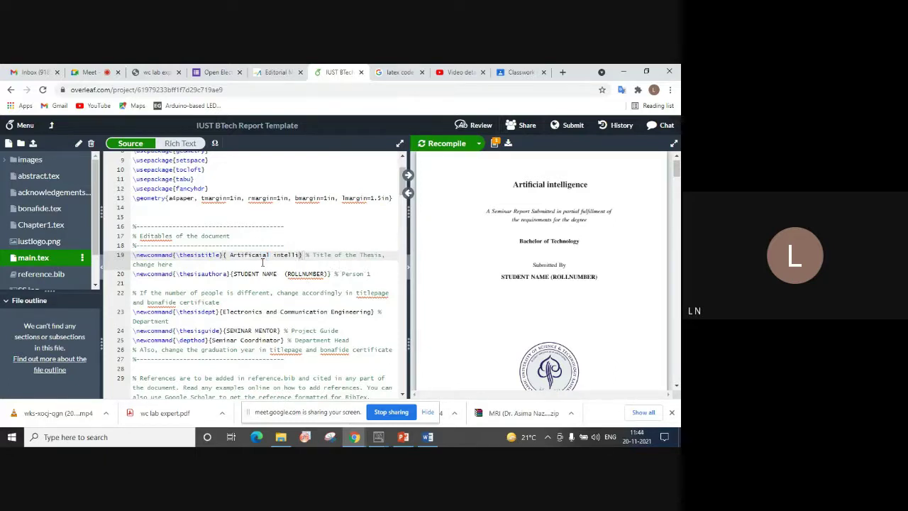
pyautogui.press('BackSpace')
pyautogui.press('BackSpace')
pyautogui.press('BackSpace')
pyautogui.press('BackSpace')
pyautogui.press('BackSpace')
pyautogui.press('BackSpace')
pyautogui.press('BackSpace')
pyautogui.press('BackSpace')
pyautogui.press('BackSpace')
pyautogui.press('BackSpace')
pyautogui.press('BackSpace')
pyautogui.press('BackSpace')
pyautogui.press('BackSpace')
pyautogui.press('BackSpace')
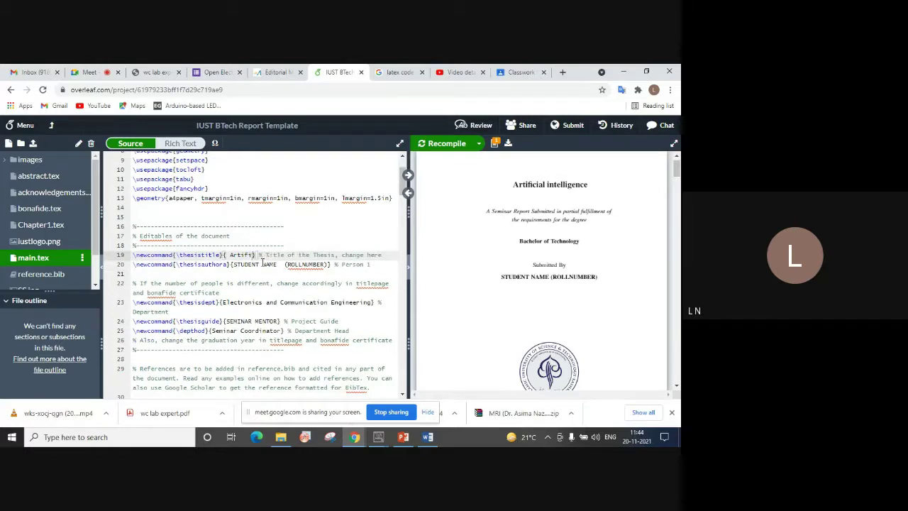
pyautogui.press('BackSpace')
pyautogui.press('BackSpace')
pyautogui.press('BackSpace')
pyautogui.press('BackSpace')
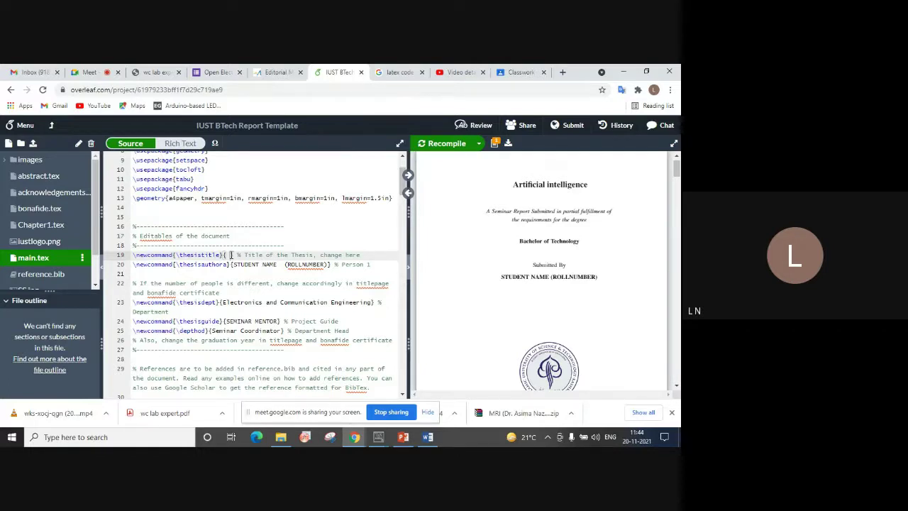
pyautogui.write('TITLE OF THE ')
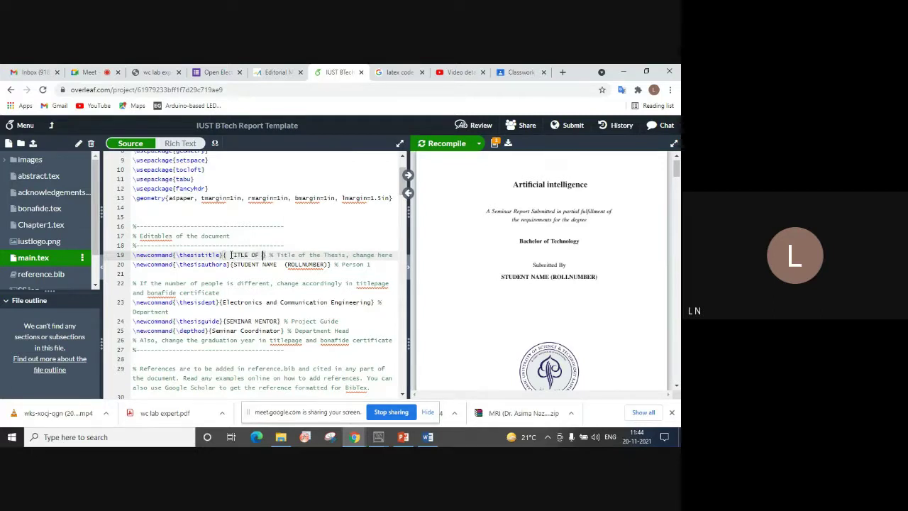
pyautogui.write('SEMINAR')
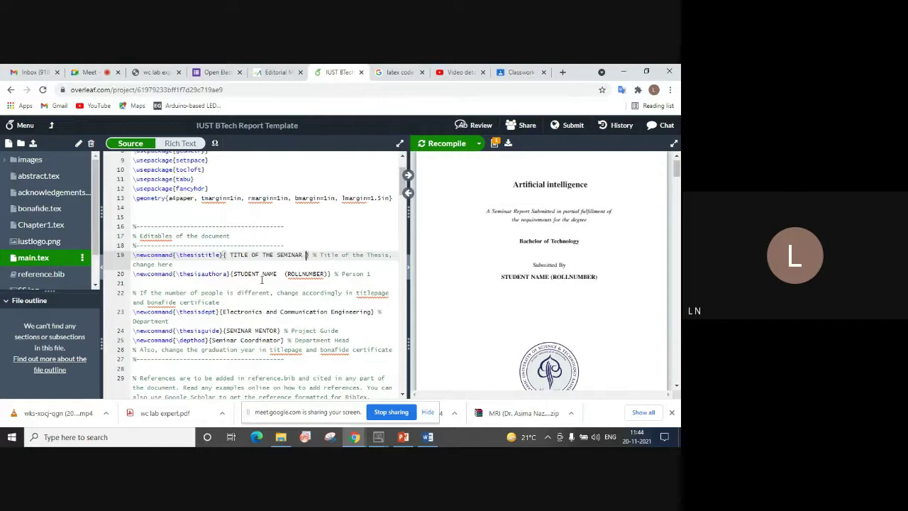
# Step: Highlight the student name and seminar mentor placeholders among the editable definitions in main.tex
pyautogui.click(236, 273)
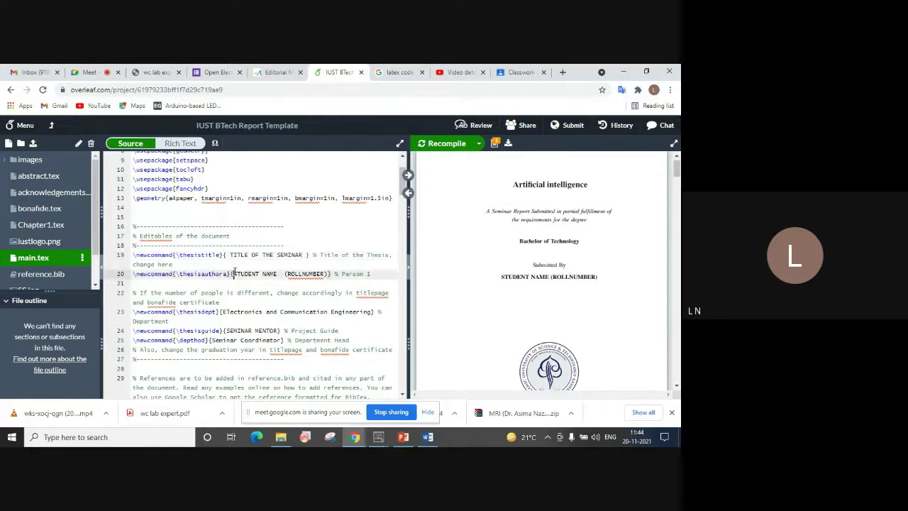
pyautogui.moveTo(239, 273); pyautogui.dragTo(279, 273)
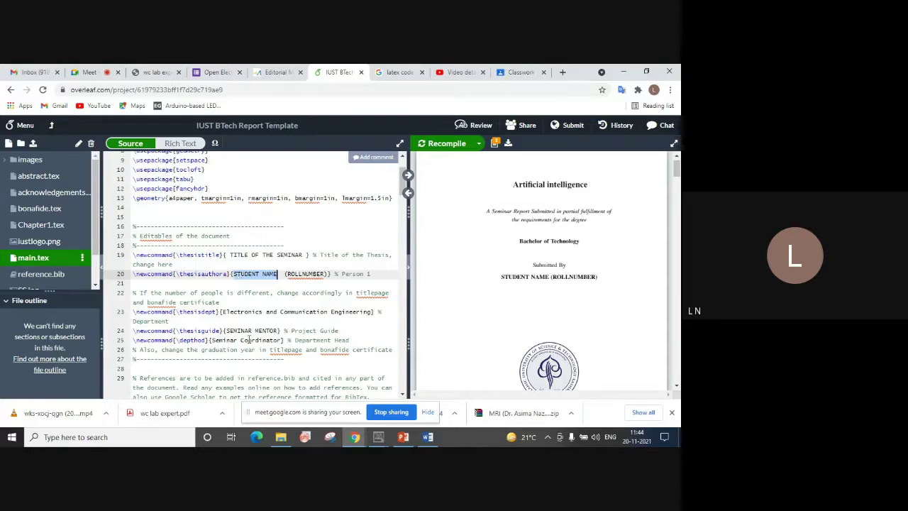
pyautogui.moveTo(277, 330); pyautogui.dragTo(230, 331)
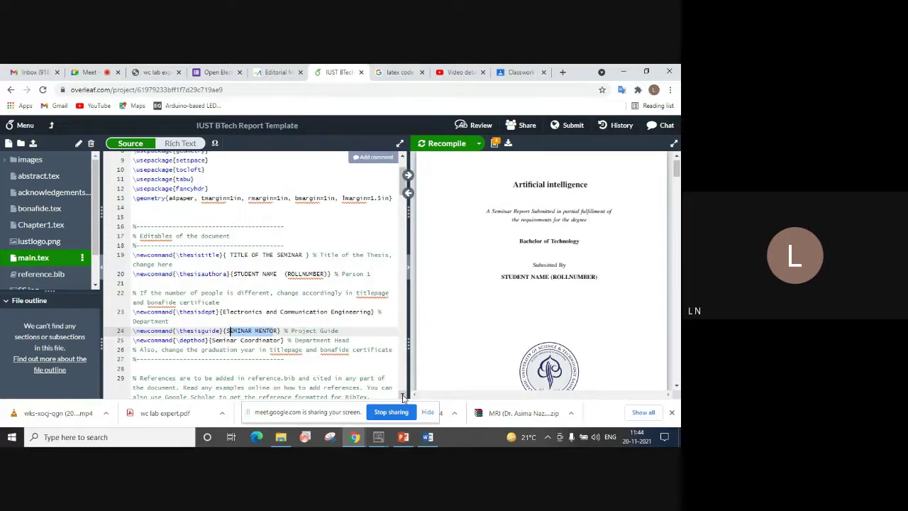
# Step: Look through the package declarations and table-of-contents settings in main.tex, returning to the start of the file
pyautogui.rightClick(403, 398)
pyautogui.click(307, 347)
pyautogui.press('Down')
pyautogui.press('Down')
pyautogui.press('Down')
pyautogui.press('Down')
pyautogui.press('Down')
pyautogui.press('Down')
pyautogui.press('Down')
pyautogui.press('Down')
pyautogui.press('Down')
pyautogui.press('Down')
pyautogui.press('Down')
pyautogui.press('Down')
pyautogui.press('Down')
pyautogui.press('Down')
pyautogui.press('Down')
pyautogui.press('Down')
pyautogui.press('Down')
pyautogui.press('Down')
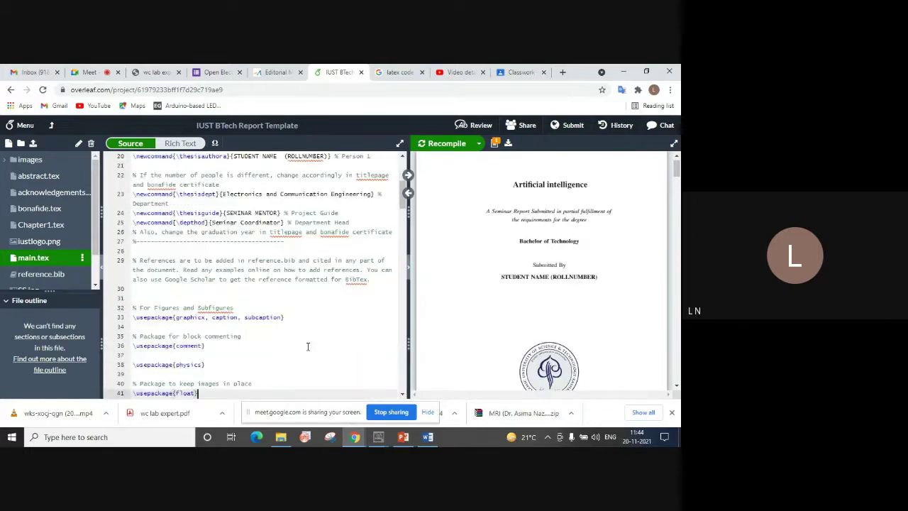
pyautogui.press('Down')
pyautogui.press('Down')
pyautogui.press('Down')
pyautogui.press('Down')
pyautogui.press('Down')
pyautogui.press('Down')
pyautogui.press('Down')
pyautogui.press('Down')
pyautogui.press('Down')
pyautogui.press('Down')
pyautogui.press('Down')
pyautogui.press('Down')
pyautogui.press('Down')
pyautogui.press('Down')
pyautogui.press('Down')
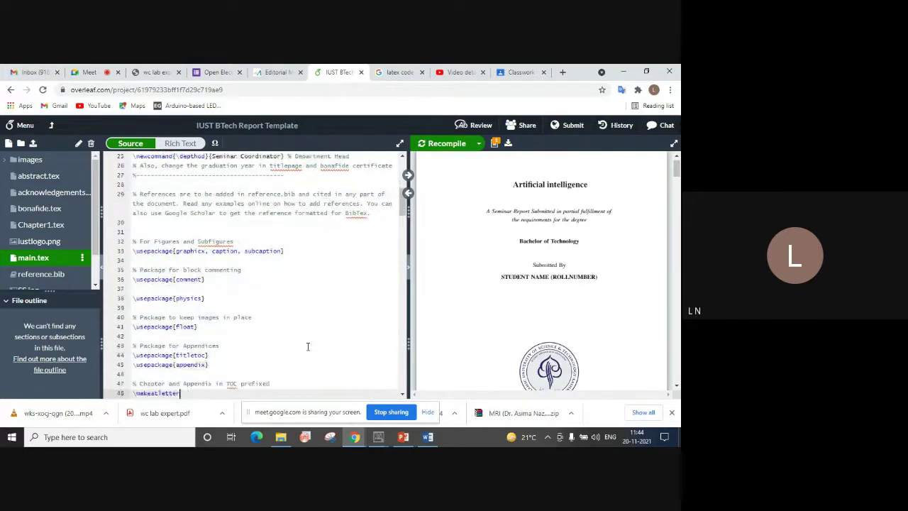
pyautogui.press('Down')
pyautogui.press('Down')
pyautogui.press('Up')
pyautogui.press('Up')
pyautogui.press('Up')
pyautogui.press('Up')
pyautogui.press('Up')
pyautogui.press('Up')
pyautogui.press('Up')
pyautogui.press('Up')
pyautogui.press('Up')
pyautogui.press('Up')
pyautogui.press('Up')
pyautogui.press('Up')
pyautogui.press('Up')
pyautogui.press('Up')
pyautogui.press('Up')
pyautogui.press('Up')
pyautogui.press('Up')
pyautogui.press('Up')
pyautogui.press('Up')
pyautogui.press('Up')
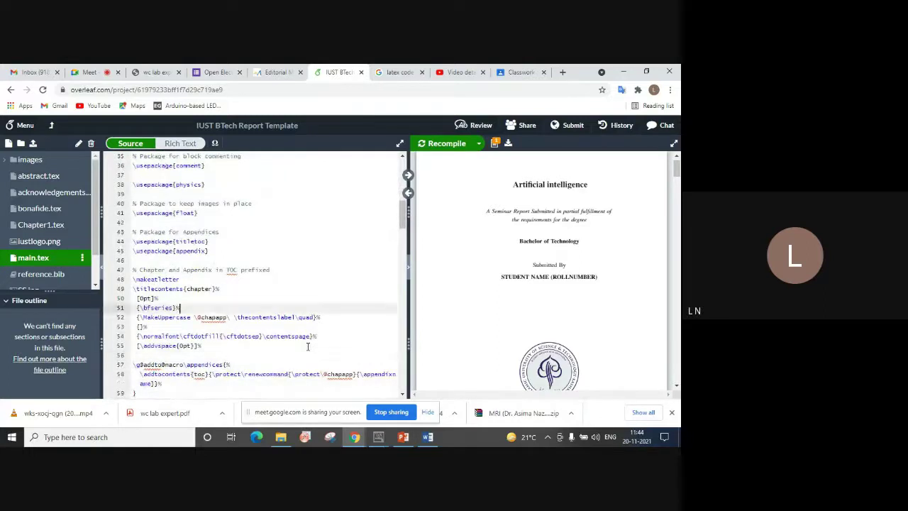
pyautogui.press('Up')
pyautogui.press('Up')
pyautogui.press('Up')
pyautogui.press('Up')
pyautogui.press('Up')
pyautogui.press('Up')
pyautogui.press('Up')
pyautogui.press('Up')
pyautogui.press('Up')
pyautogui.press('Up')
pyautogui.press('Up')
pyautogui.press('Up')
pyautogui.press('Up')
pyautogui.press('Up')
pyautogui.press('Up')
pyautogui.press('Up')
pyautogui.press('Up')
pyautogui.press('Up')
pyautogui.press('Up')
pyautogui.press('Up')
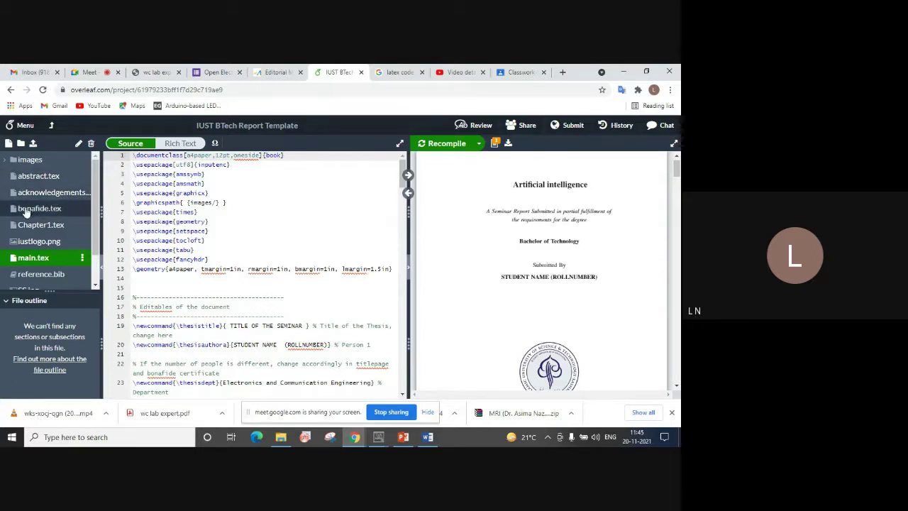
# Step: Look through the compiled report from the title page to the Chapter 1 introduction
pyautogui.click(259, 224)
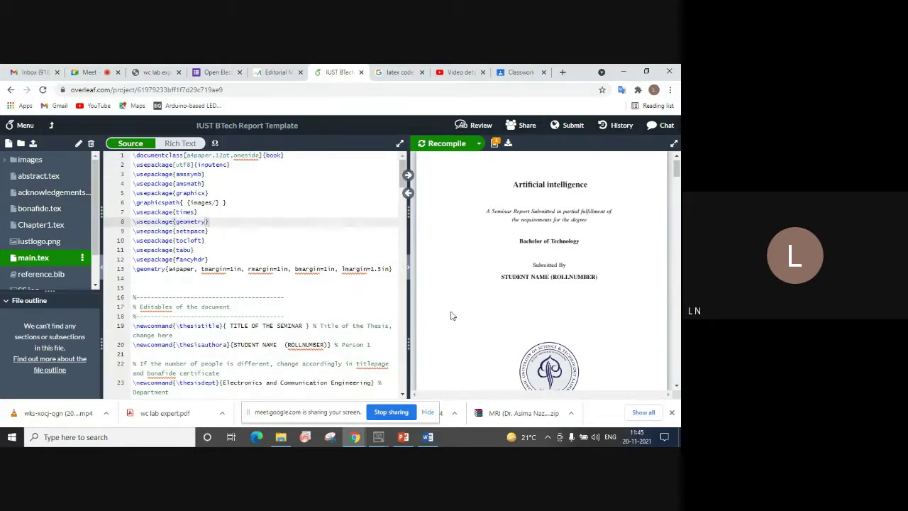
pyautogui.scroll(-10, 461, 269)
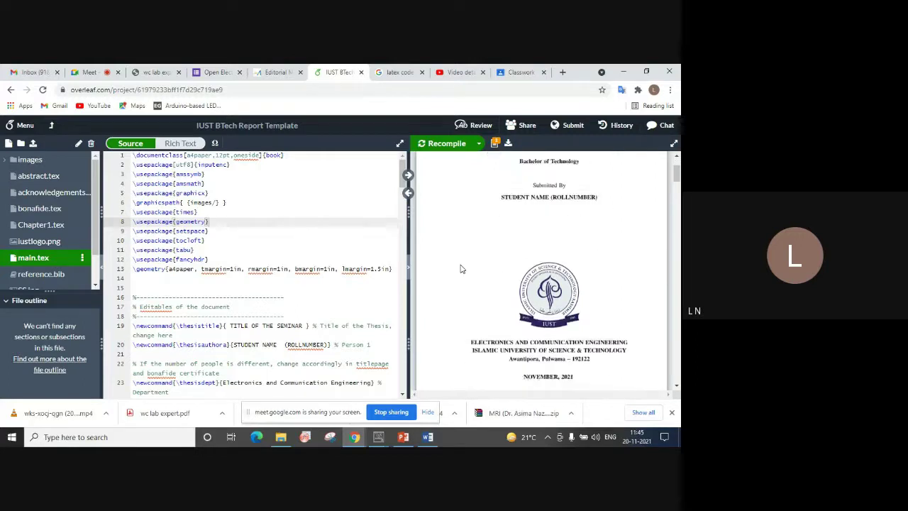
pyautogui.scroll(-10, 460, 269)
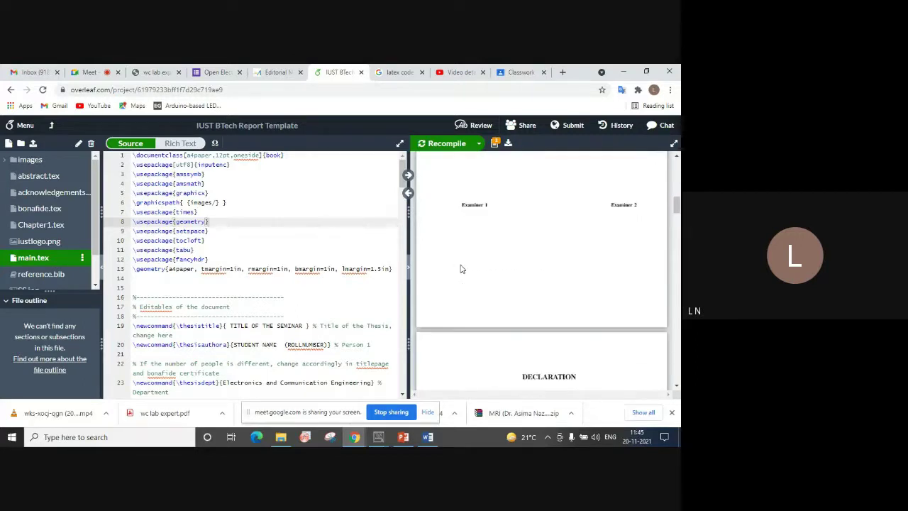
pyautogui.scroll(-10, 460, 269)
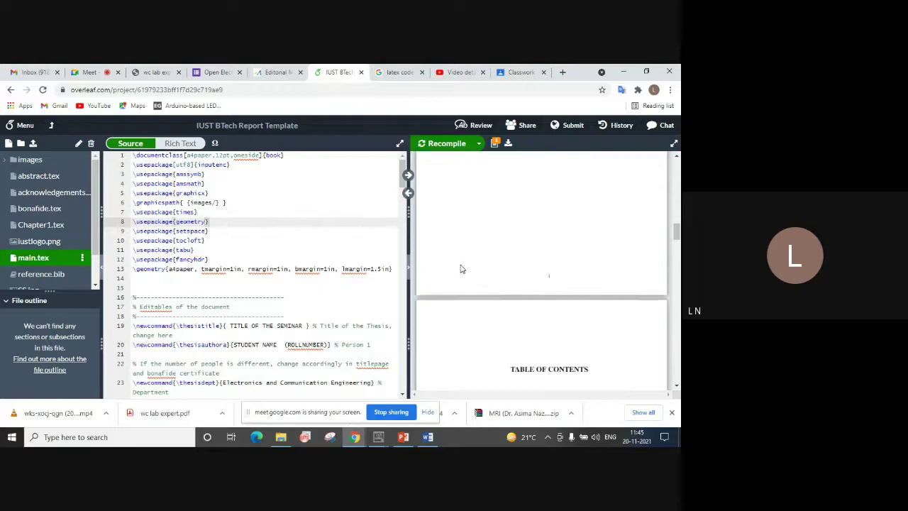
pyautogui.scroll(-10, 460, 269)
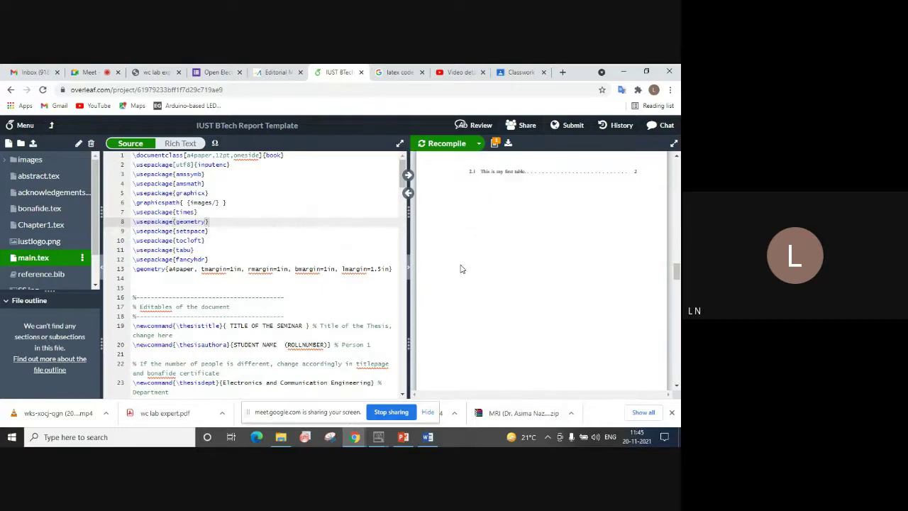
pyautogui.scroll(-10, 460, 269)
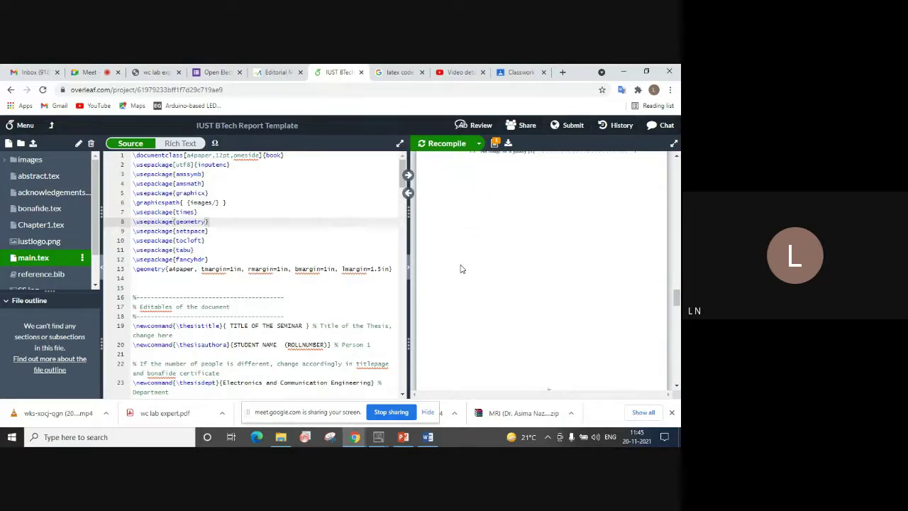
# Step: View the abstract.tex source, return to main.tex and bring the compiled report back to its title page
pyautogui.click(45, 178)
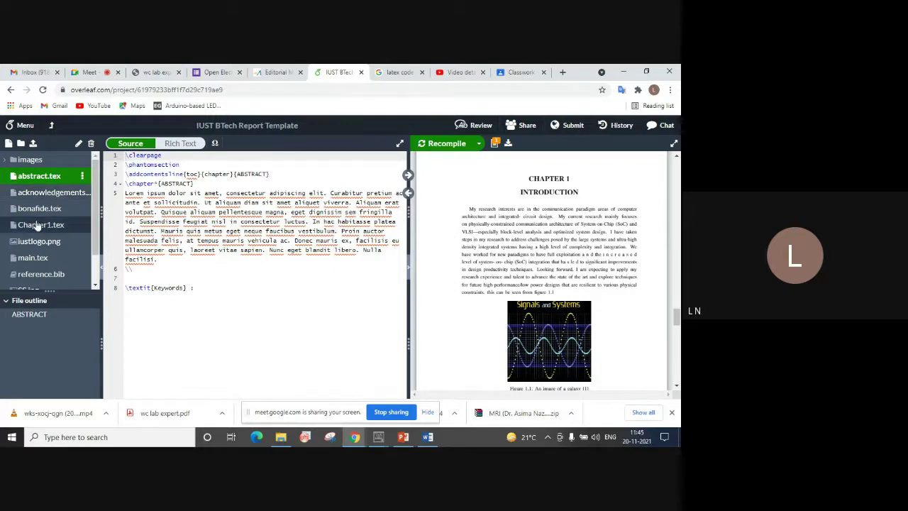
pyautogui.click(32, 258)
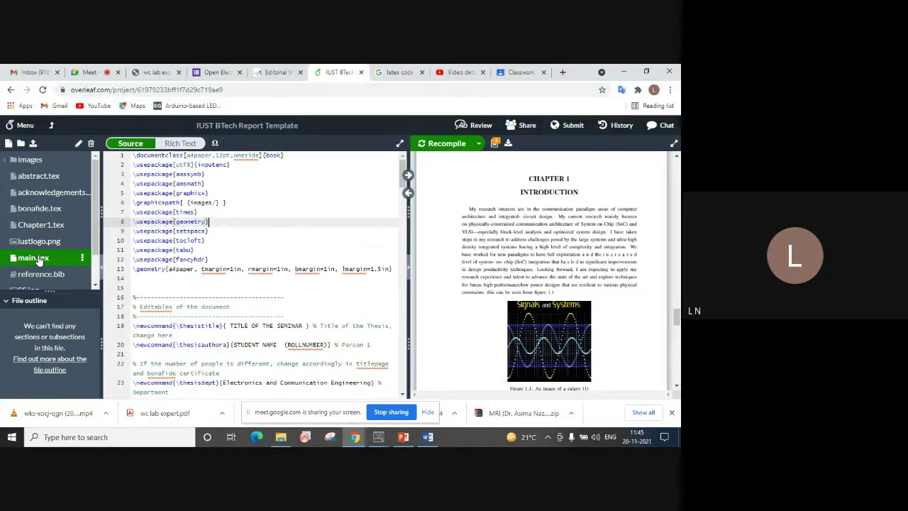
pyautogui.moveTo(676, 315); pyautogui.dragTo(675, 167)
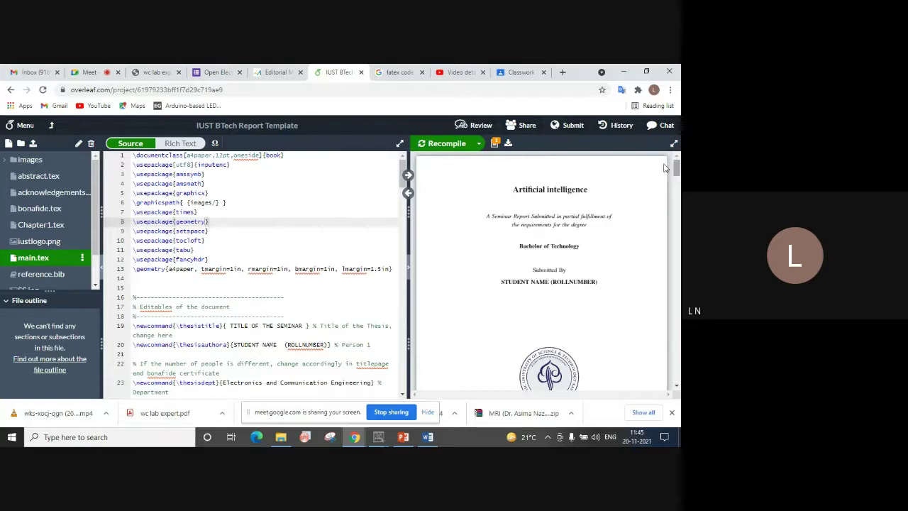
# Step: Open Chapter1.tex and delete all its content except the INTRODUCTION chapter heading
pyautogui.click(42, 225)
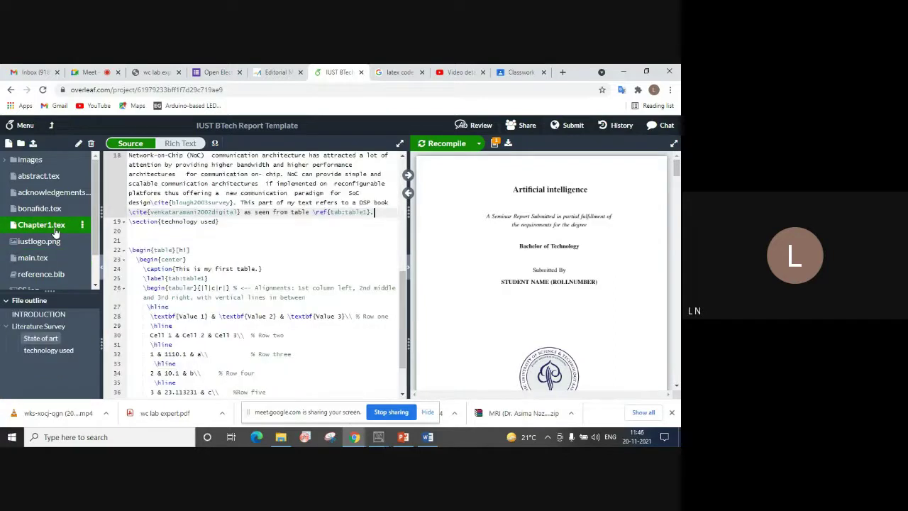
pyautogui.click(405, 170)
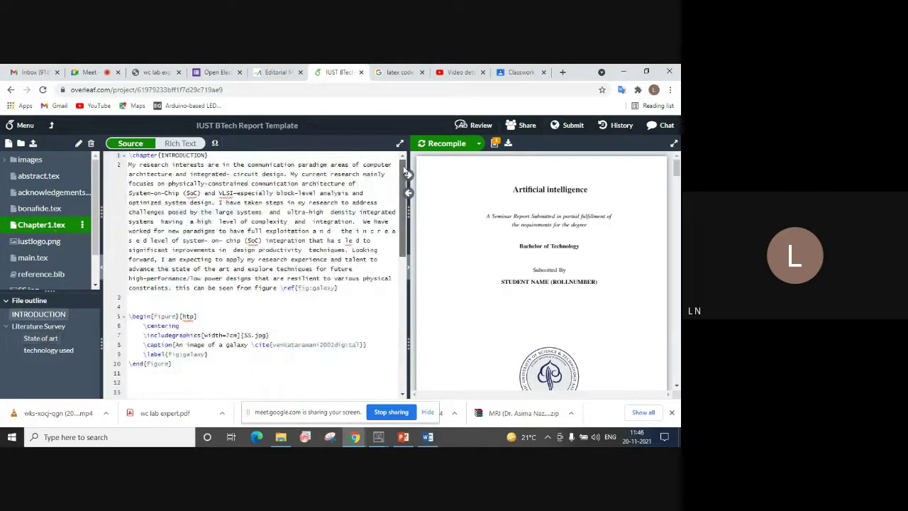
pyautogui.hotkey('ctrl', 'a')
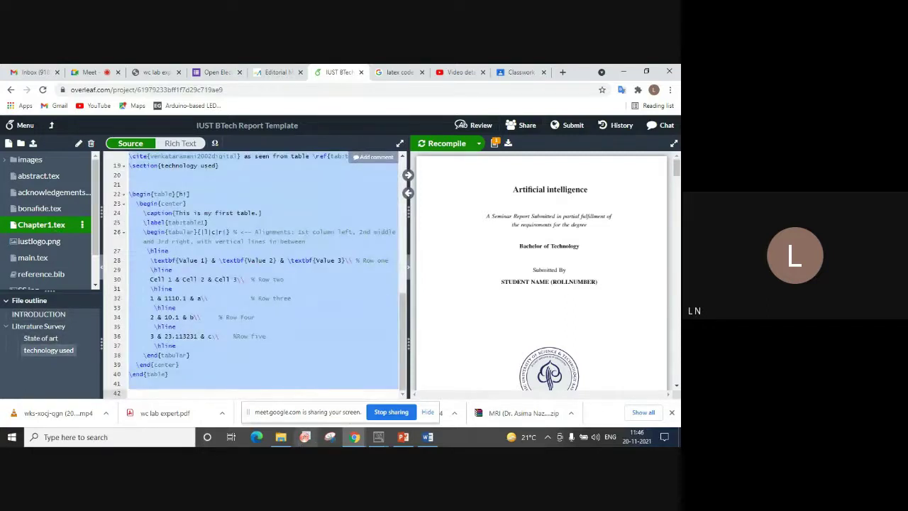
pyautogui.press('BackSpace')
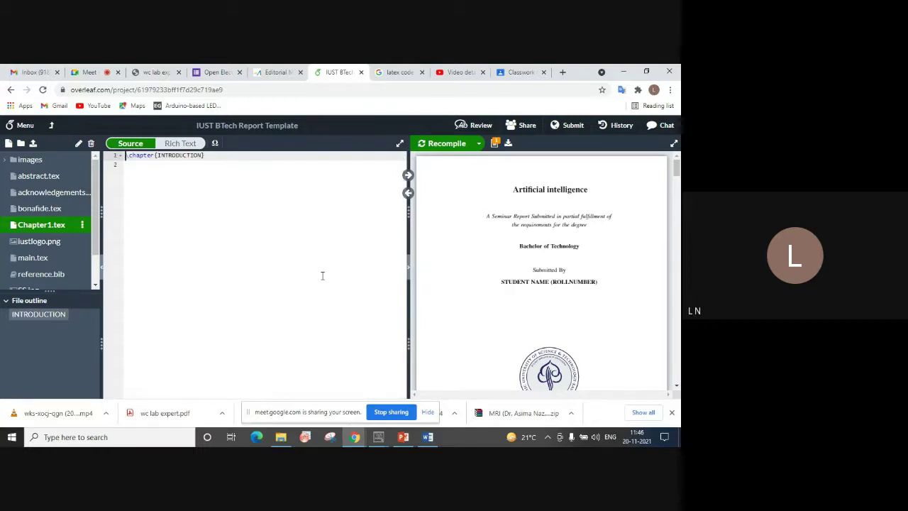
# Step: Add blank lines after the INTRODUCTION heading in Chapter1.tex and insert an empty \chapter{} command on line 7
pyautogui.click(208, 155)
pyautogui.press('Return')
pyautogui.press('Return')
pyautogui.press('Return')
pyautogui.press('Return')
pyautogui.press('Return')
pyautogui.press('Return')
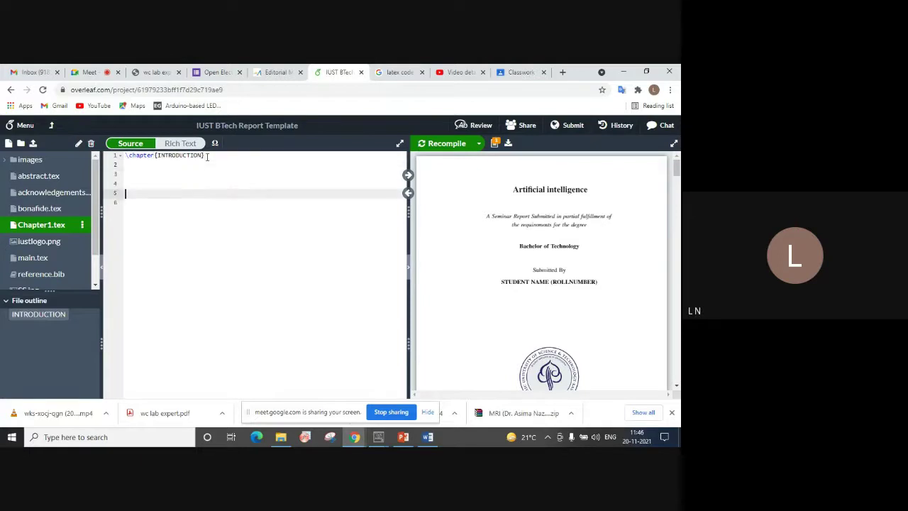
pyautogui.write('\\')
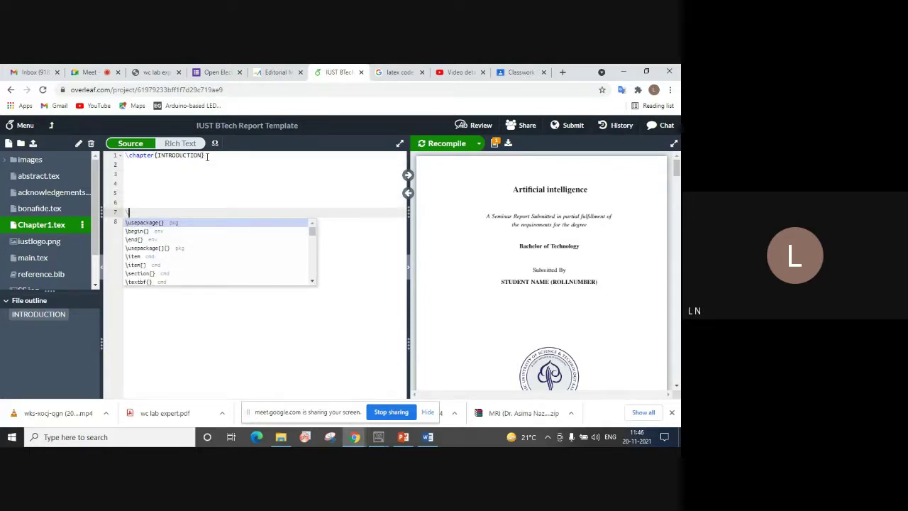
pyautogui.write('ch')
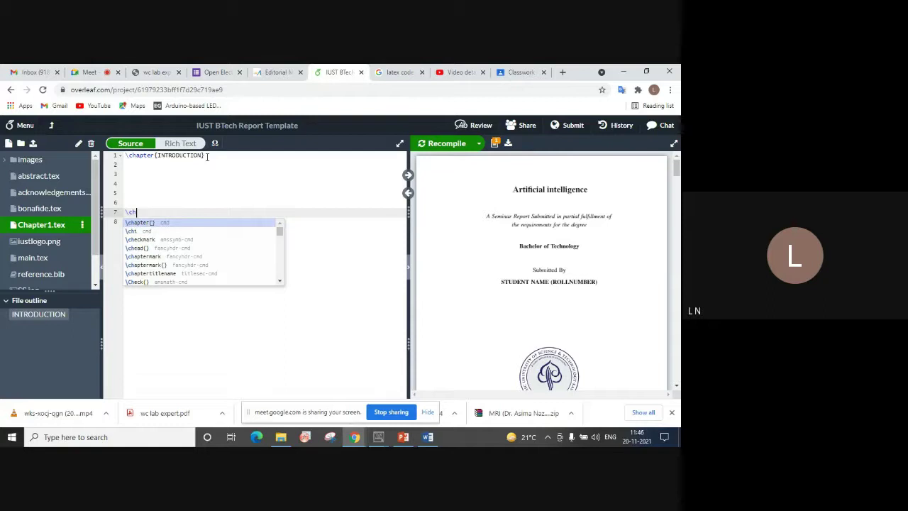
pyautogui.press('Return')
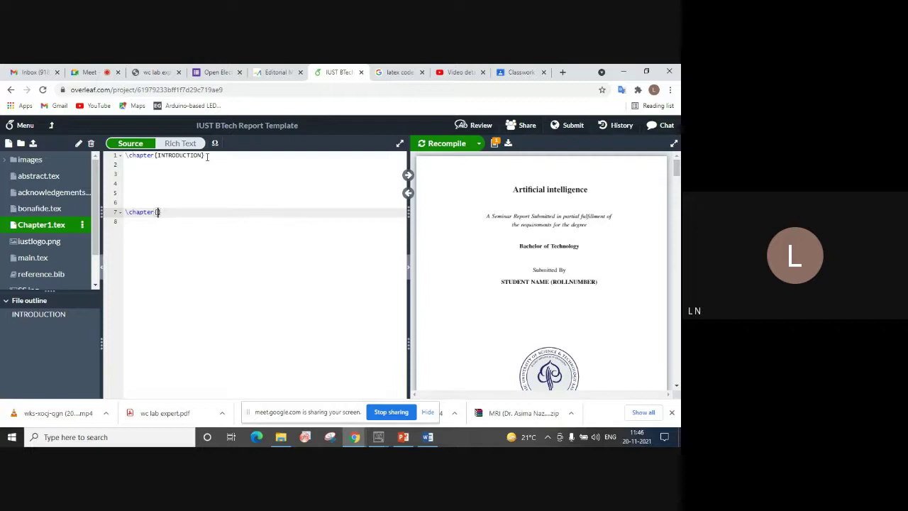
# Step: Title the new chapter "Literature survey", correcting the spelling of the first word with the suggested replacement
pyautogui.write('Back')
pyautogui.press('BackSpace')
pyautogui.press('BackSpace')
pyautogui.press('BackSpace')
pyautogui.press('BackSpace')
pyautogui.write('Litrature')
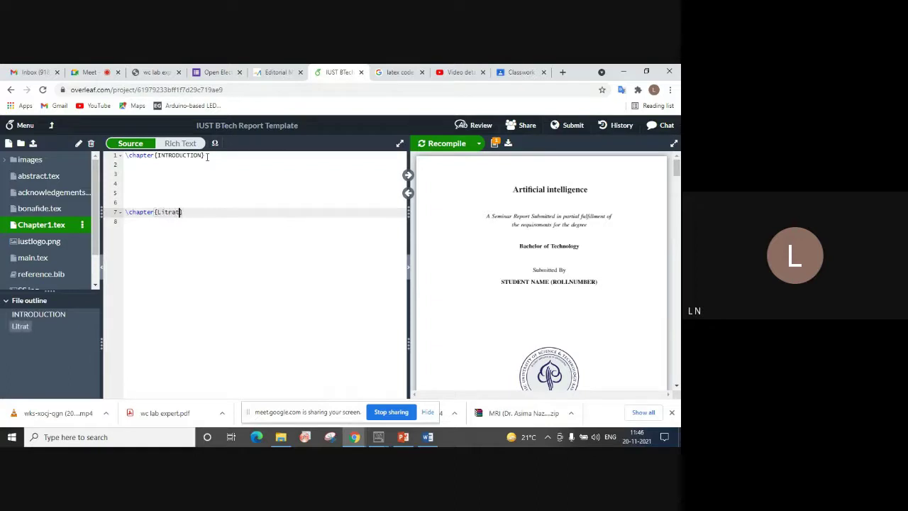
pyautogui.write(' survey')
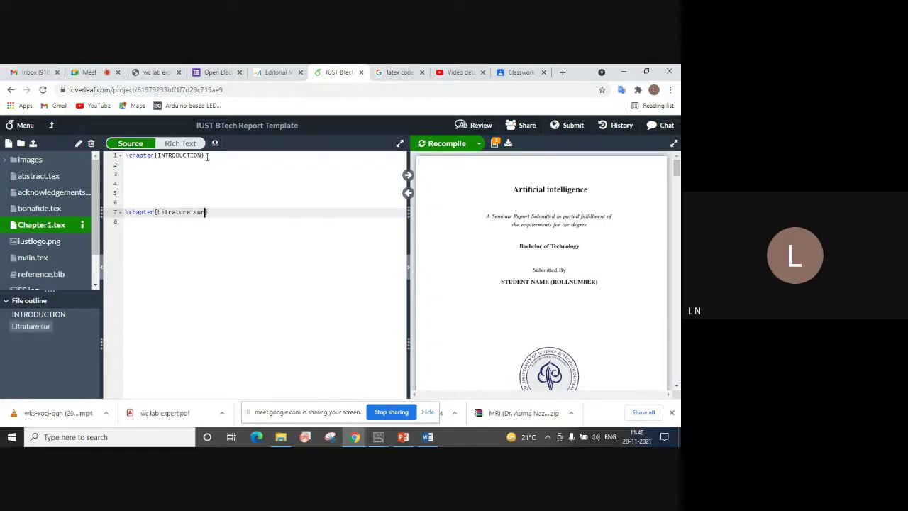
pyautogui.click(149, 169)
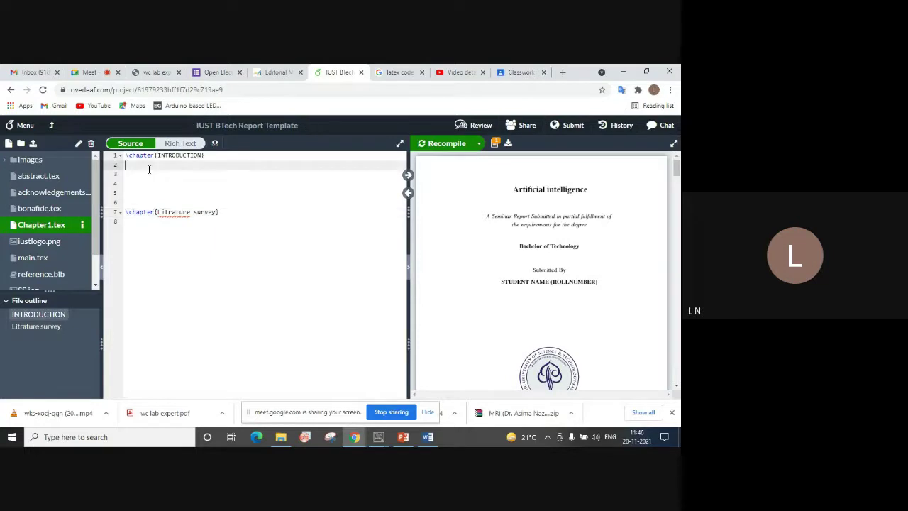
pyautogui.rightClick(173, 214)
pyautogui.click(186, 227)
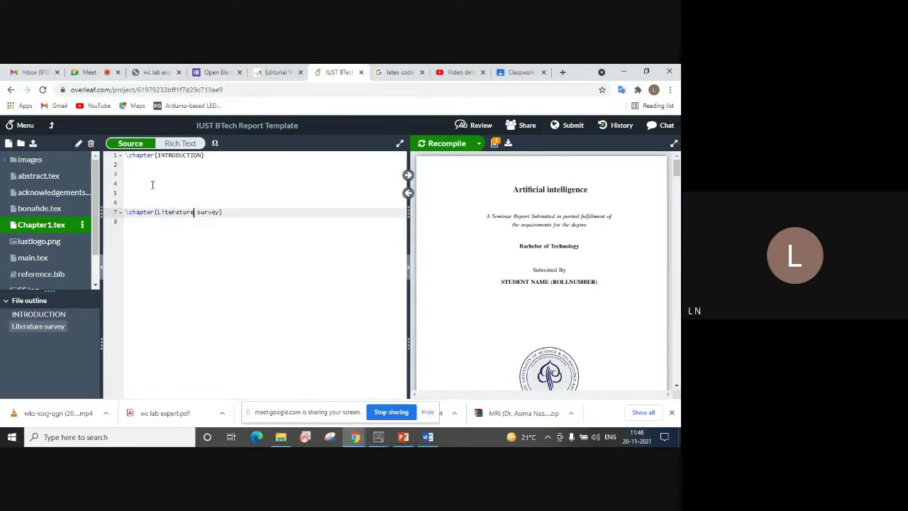
# Step: Recompile the report and look through the compiled pages around the Chapter 1 INTRODUCTION page
pyautogui.click(446, 145)
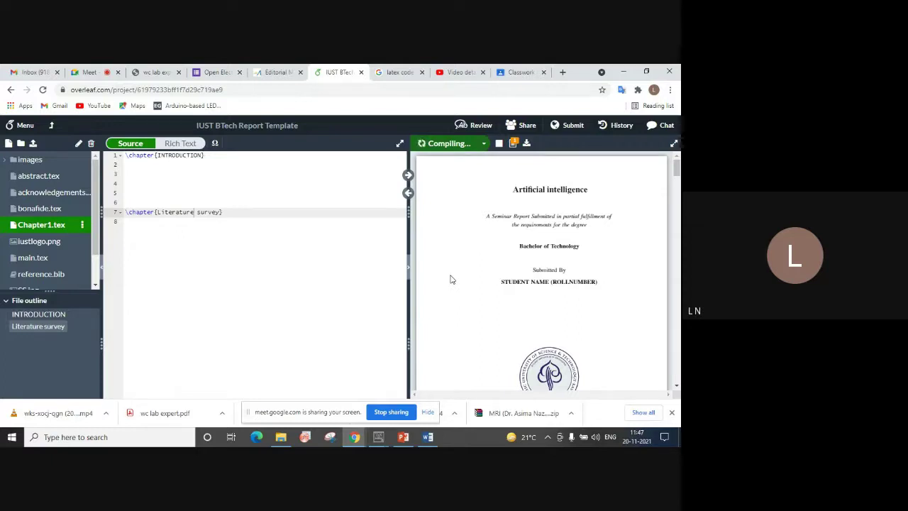
pyautogui.scroll(-4, 449, 279)
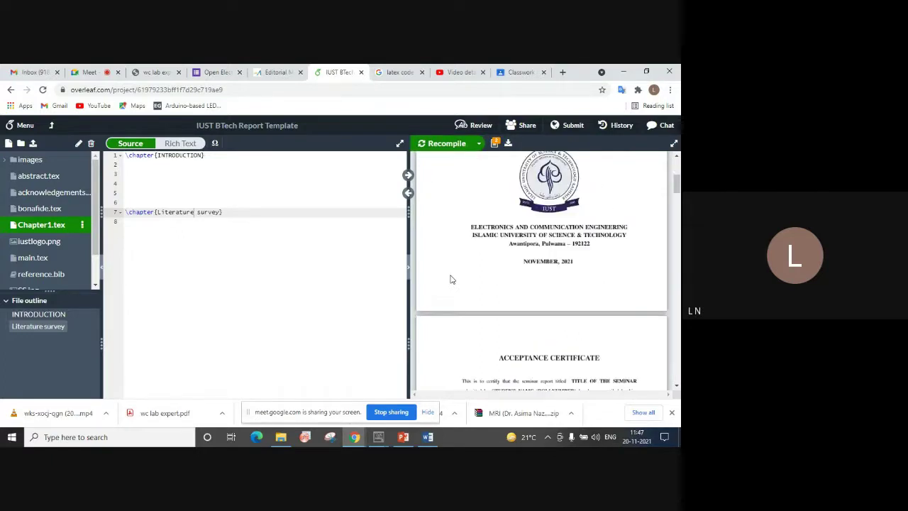
pyautogui.scroll(-10, 450, 279)
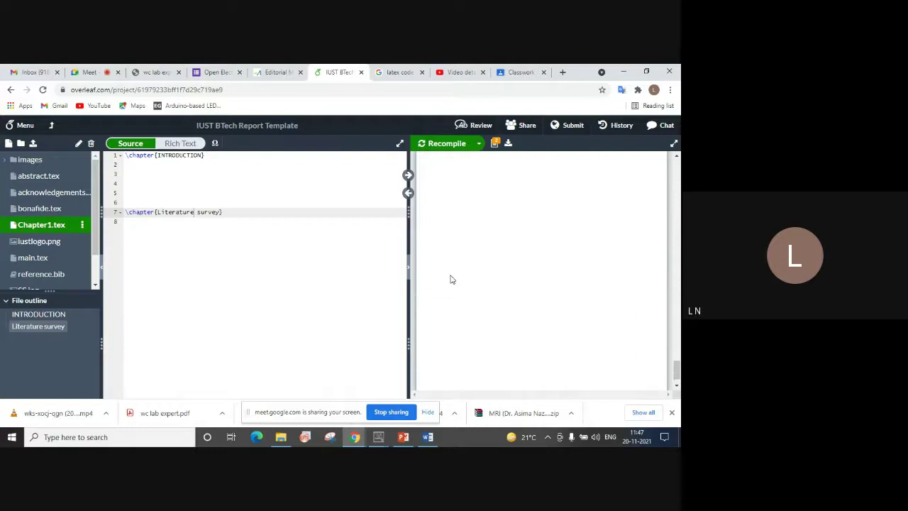
pyautogui.scroll(2, 449, 278)
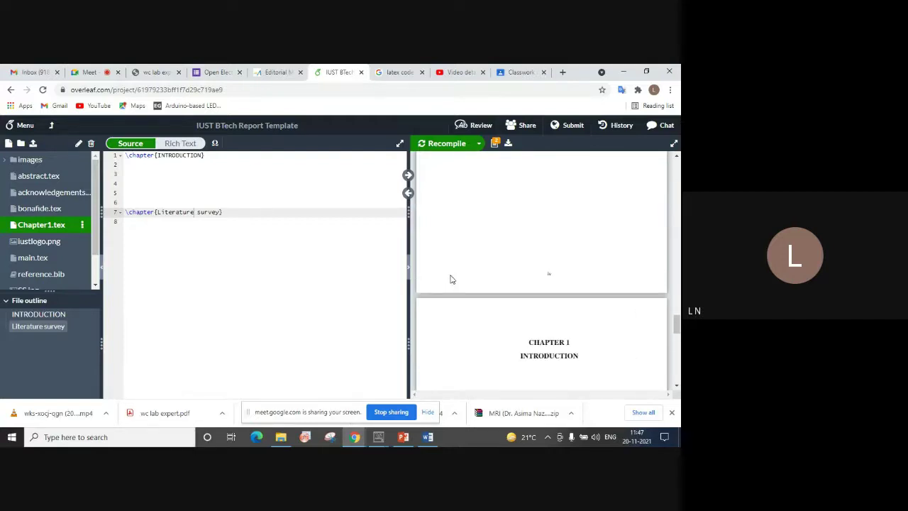
pyautogui.scroll(-3, 450, 278)
pyautogui.scroll(-3, 450, 279)
pyautogui.scroll(5, 450, 279)
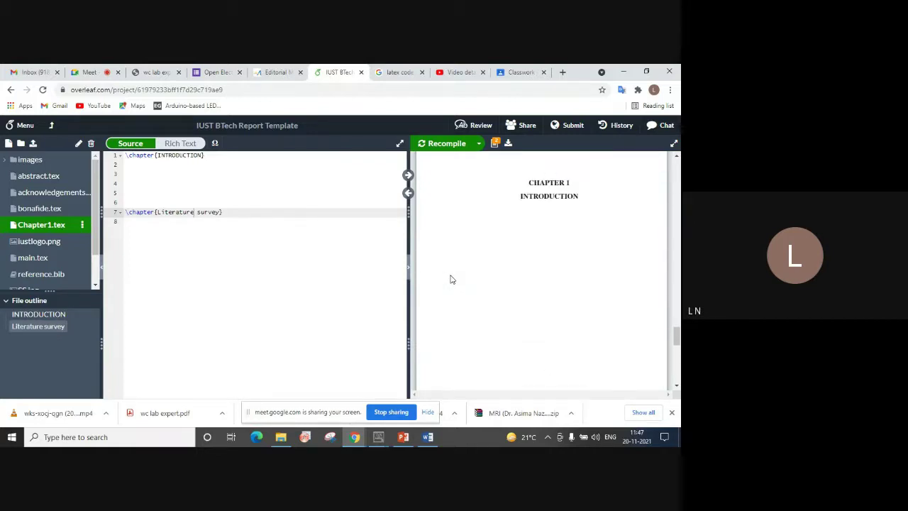
# Step: Switch to Word and copy the paragraph under the Background heading of Chapter 1 in Document7, then return to Overleaf
pyautogui.click(131, 173)
pyautogui.click(427, 436)
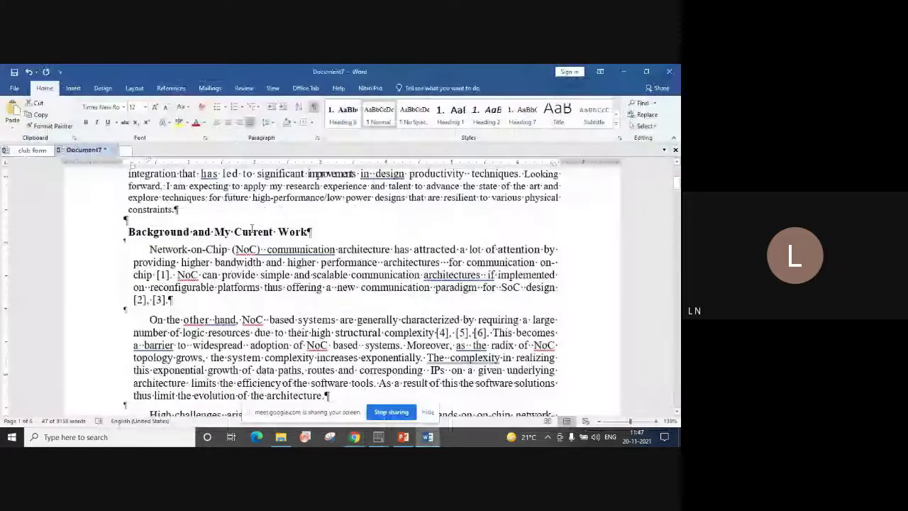
pyautogui.scroll(5, 94, 340)
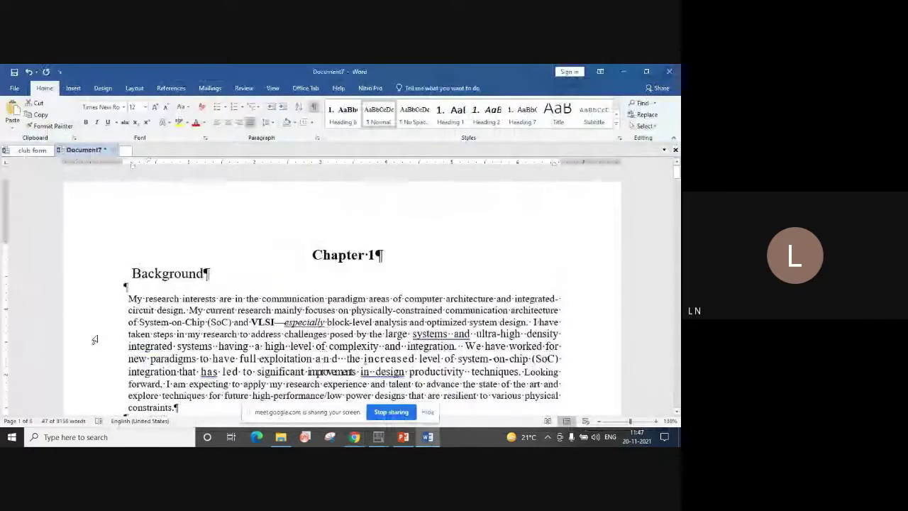
pyautogui.moveTo(129, 298); pyautogui.dragTo(184, 409)
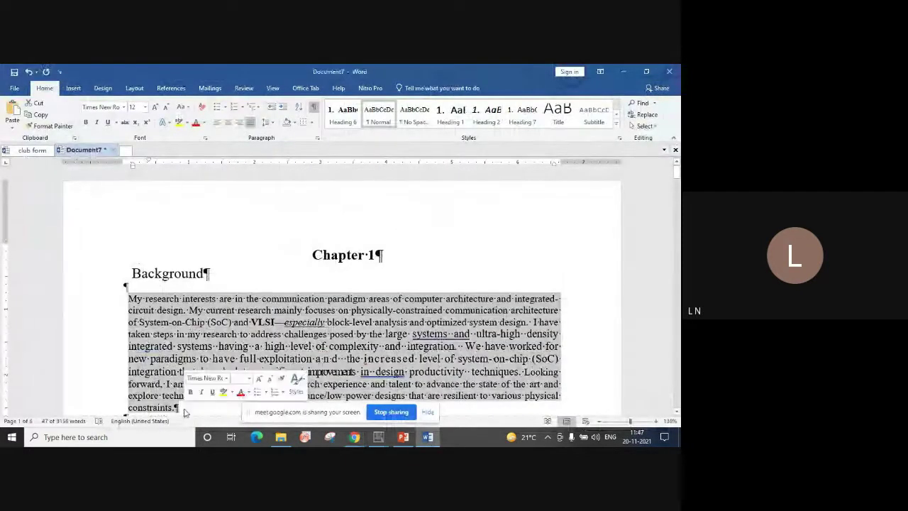
pyautogui.hotkey('alt', 'Tab')
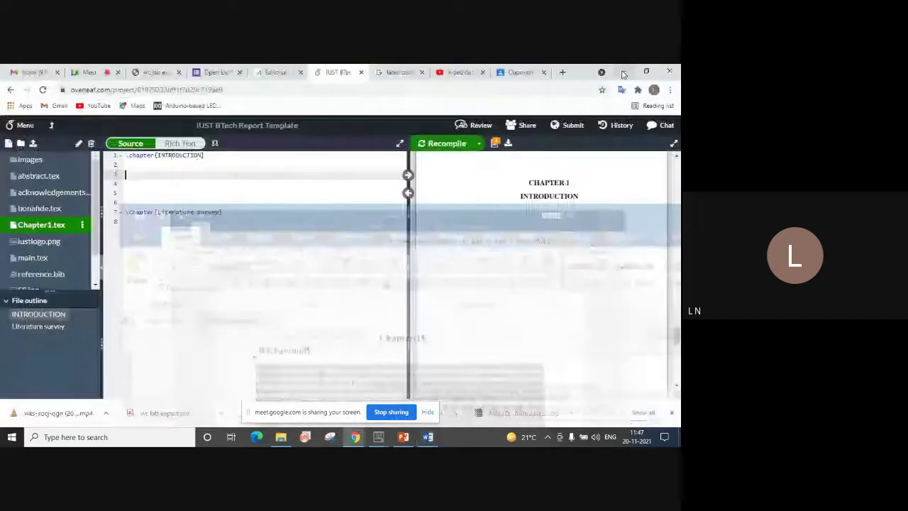
# Step: Paste the copied paragraph directly below the INTRODUCTION heading, recompile the report and view its Chapter 2 page
pyautogui.click(126, 165)
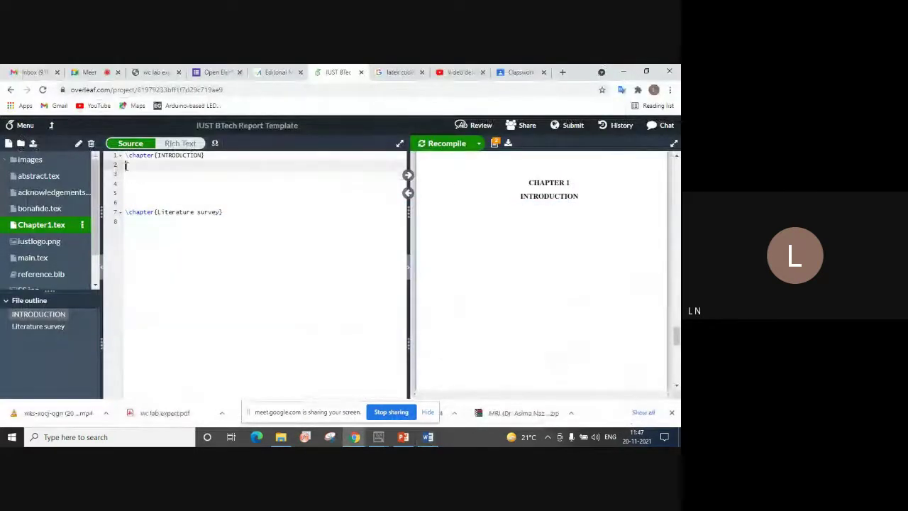
pyautogui.rightClick(126, 165)
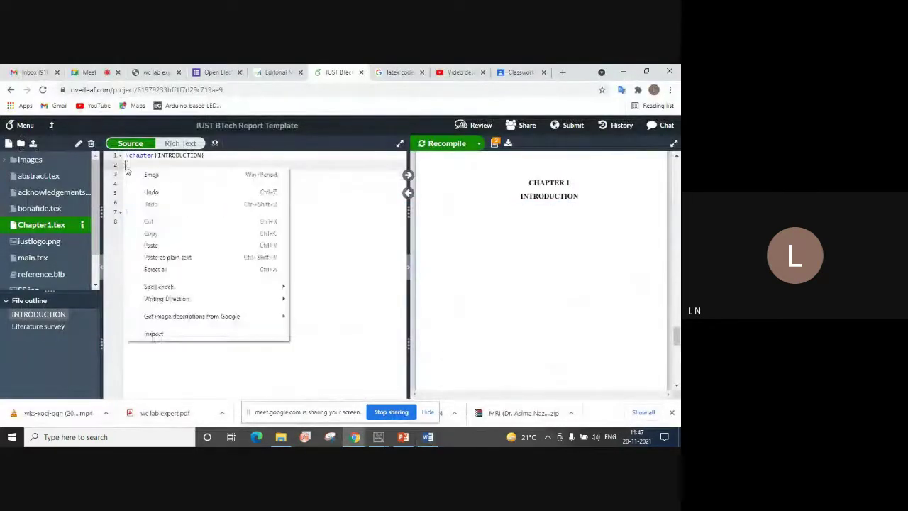
pyautogui.click(154, 245)
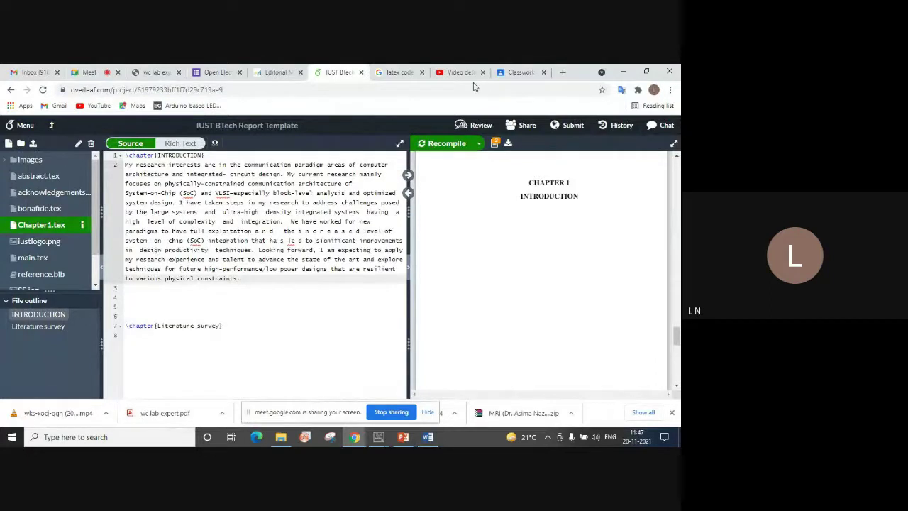
pyautogui.click(439, 144)
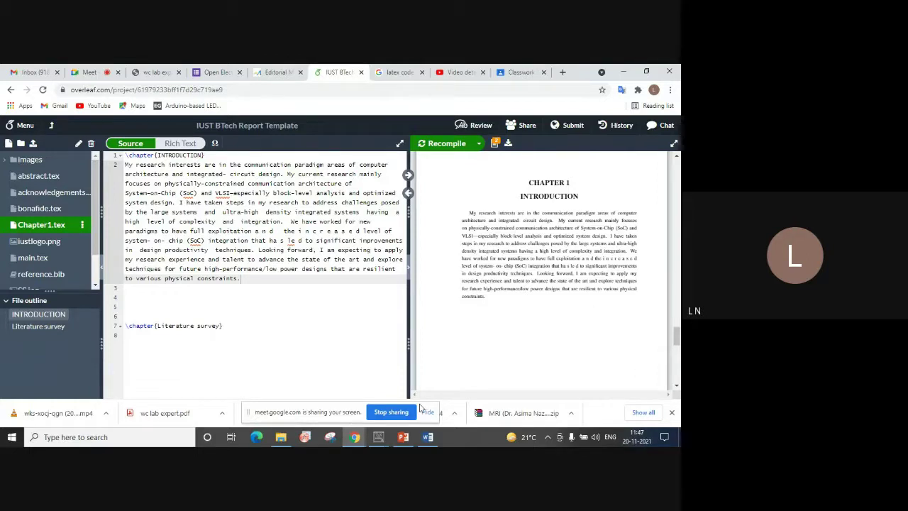
pyautogui.moveTo(677, 333); pyautogui.dragTo(678, 357)
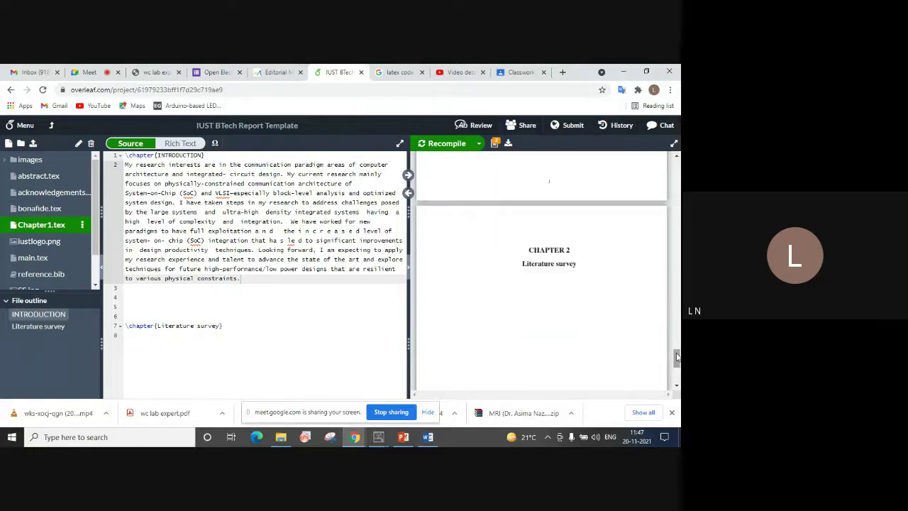
# Step: Copy the first four lines of the Network-on-Chip paragraph from the Word document and paste them below the Literature survey heading in Chapter1.tex
pyautogui.click(427, 436)
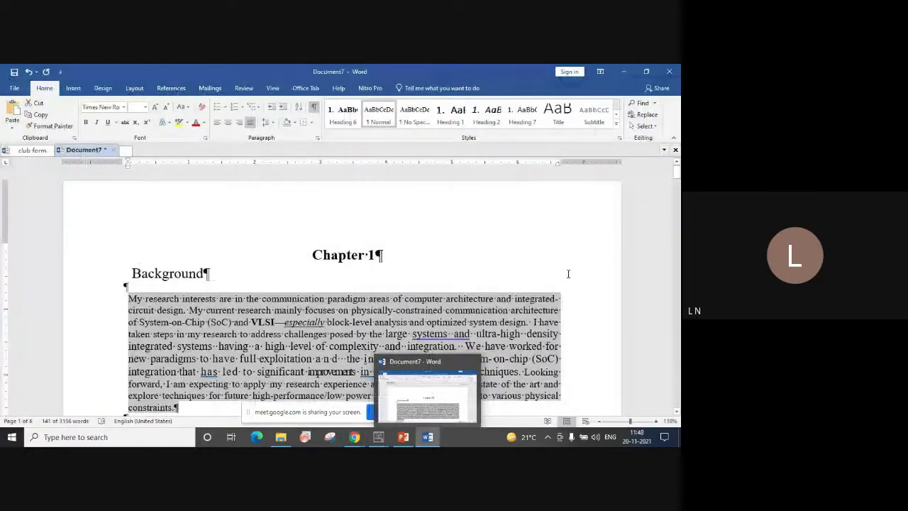
pyautogui.click(568, 274)
pyautogui.scroll(-5, 573, 275)
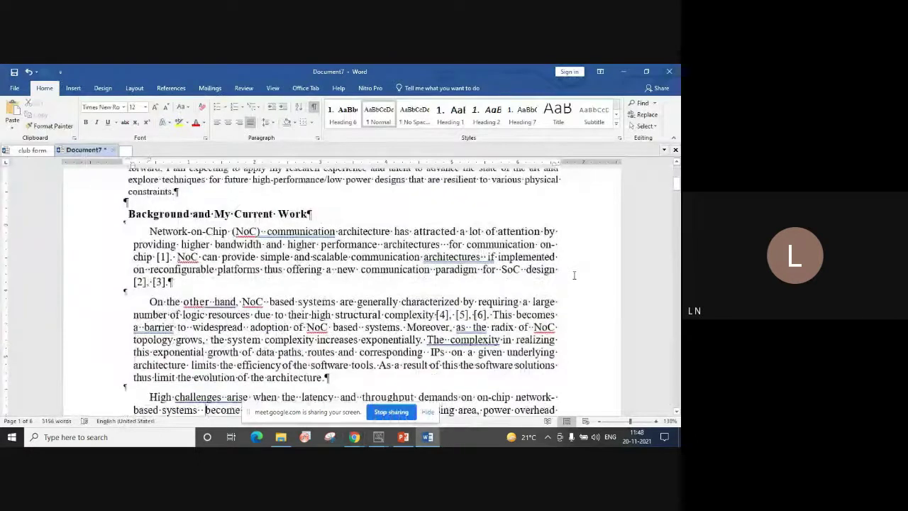
pyautogui.moveTo(149, 232); pyautogui.dragTo(563, 275)
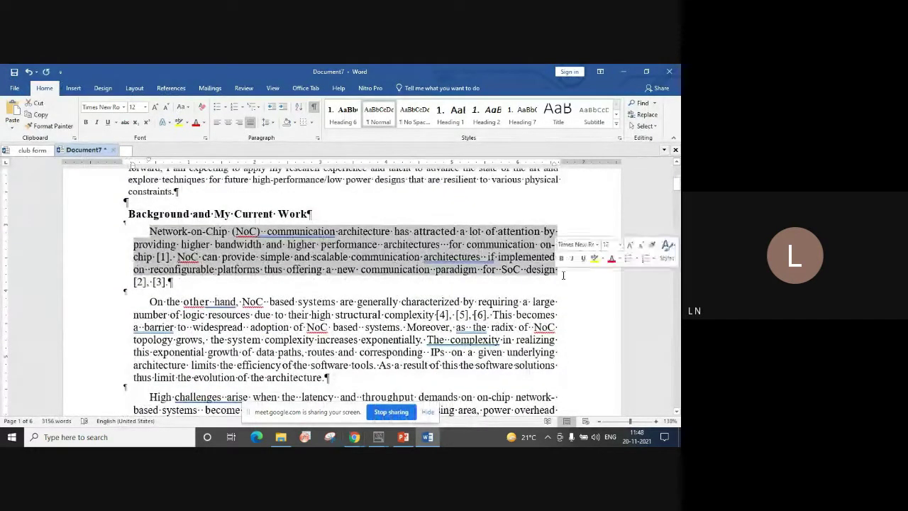
pyautogui.click(622, 72)
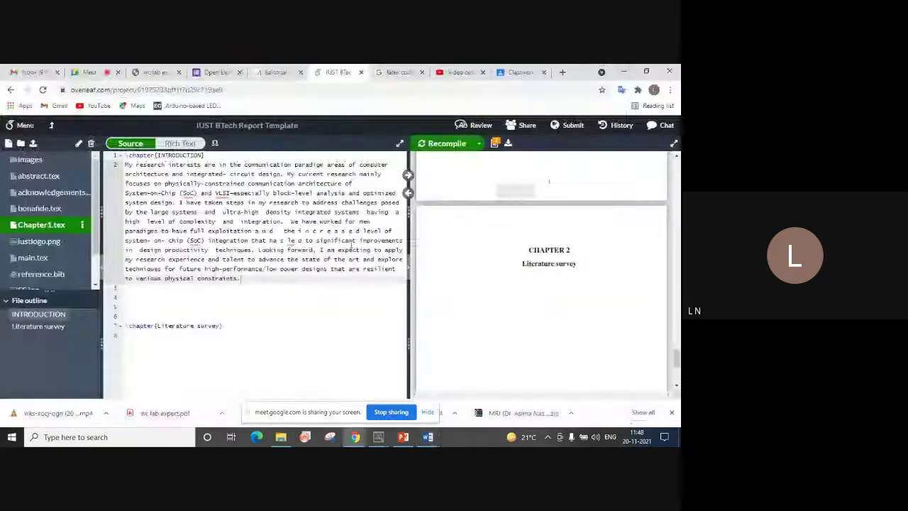
pyautogui.click(136, 334)
pyautogui.write('Network-on-Chip (NoC) communication architecture has attracted a lot of attention by providing higher bandwidth and higher performance architectures for communication on- chip [1]. NoC can provide simple and scalable communication architectures if implemented on reconfigurable platforms thus offering a new communication paradigm for SoC design')
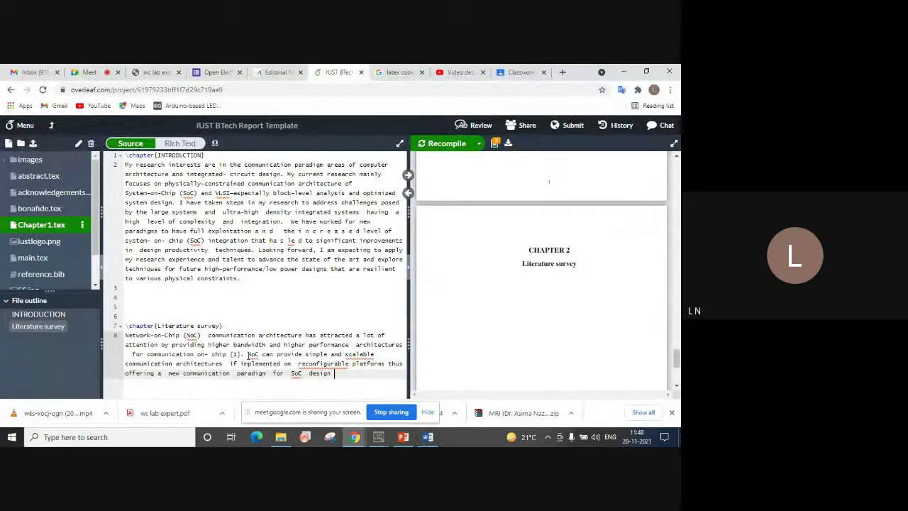
# Step: Delete the [1] citation from the Literature survey text, recompile the report and bring the preview back to the Introduction page
pyautogui.click(241, 353)
pyautogui.press('BackSpace')
pyautogui.press('BackSpace')
pyautogui.press('BackSpace')
pyautogui.press('BackSpace')
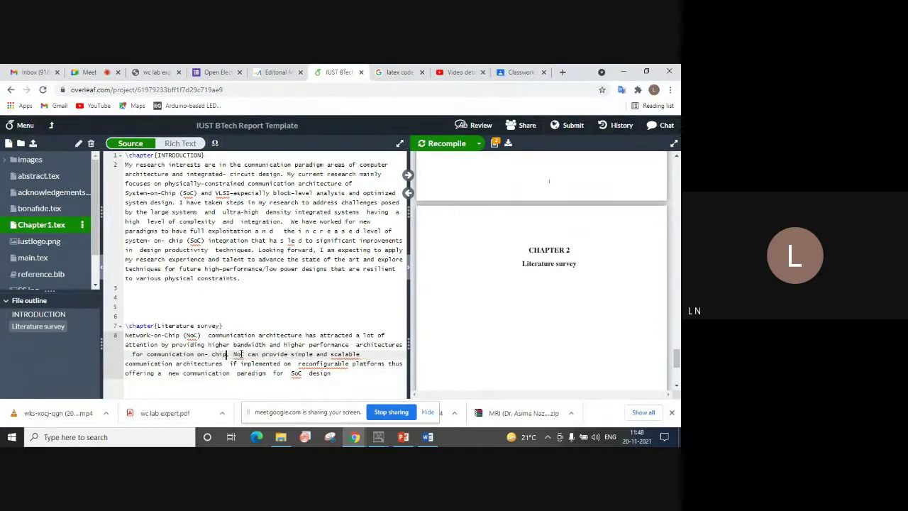
pyautogui.click(423, 146)
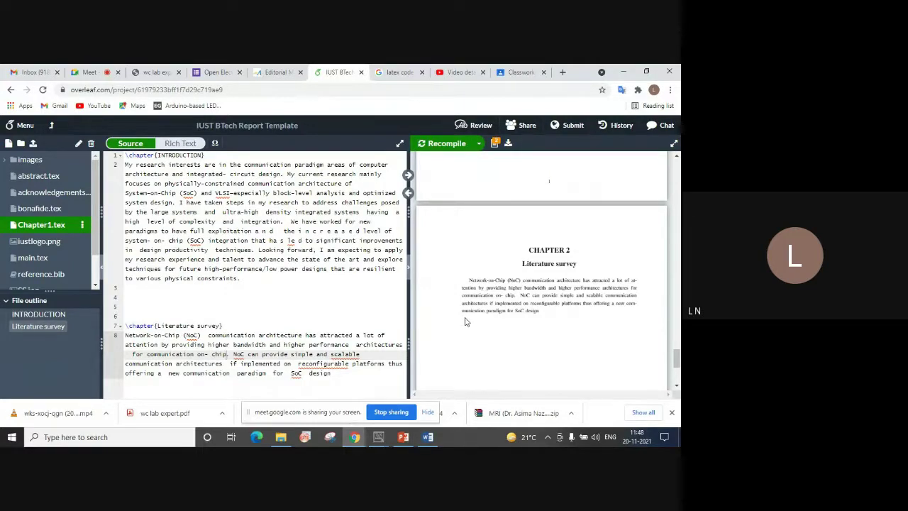
pyautogui.click(246, 279)
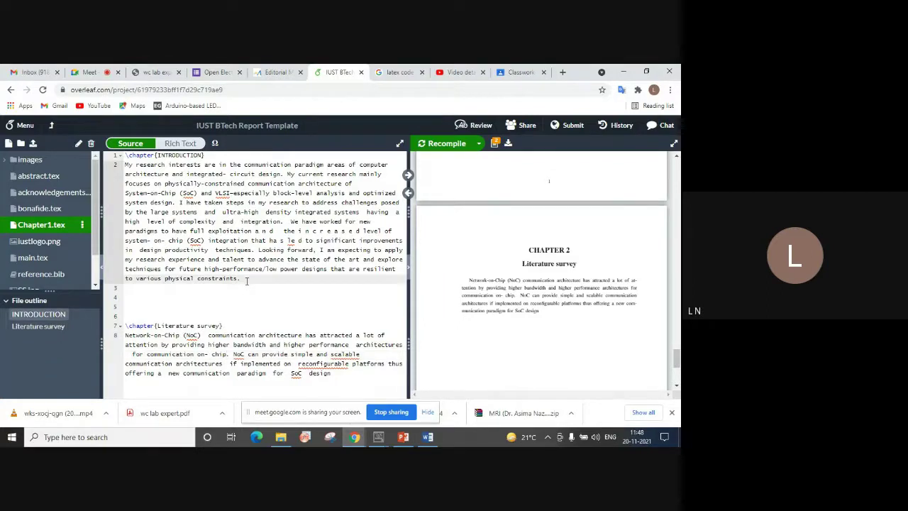
pyautogui.moveTo(677, 359); pyautogui.dragTo(677, 342)
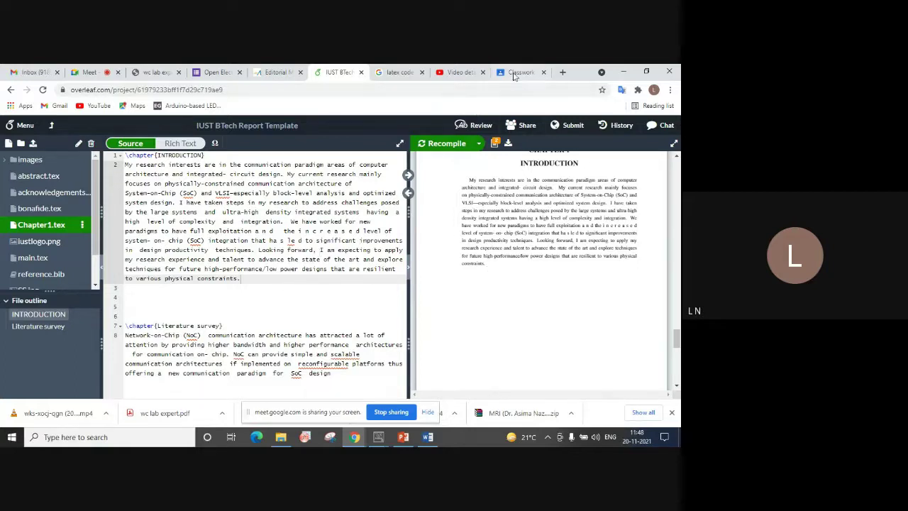
# Step: Search for "google scholar" in a new browser tab and open the Google Scholar site
pyautogui.click(561, 74)
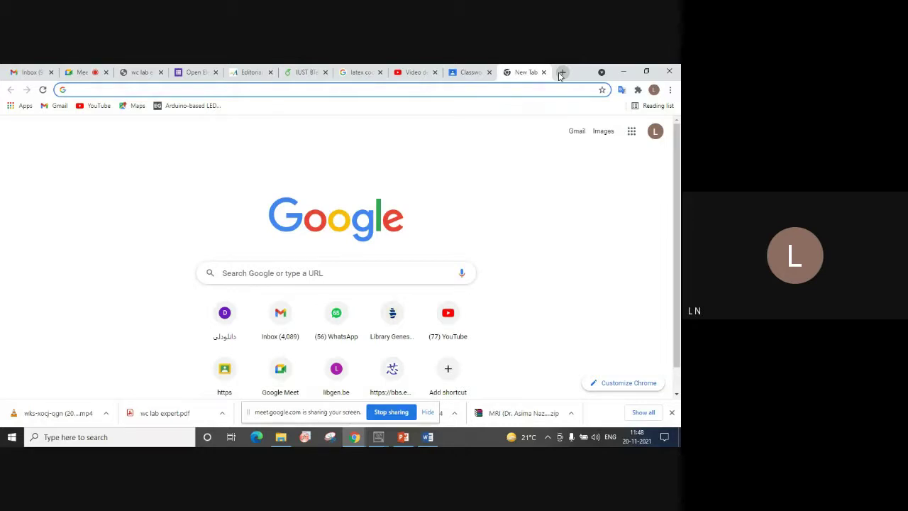
pyautogui.write('goog')
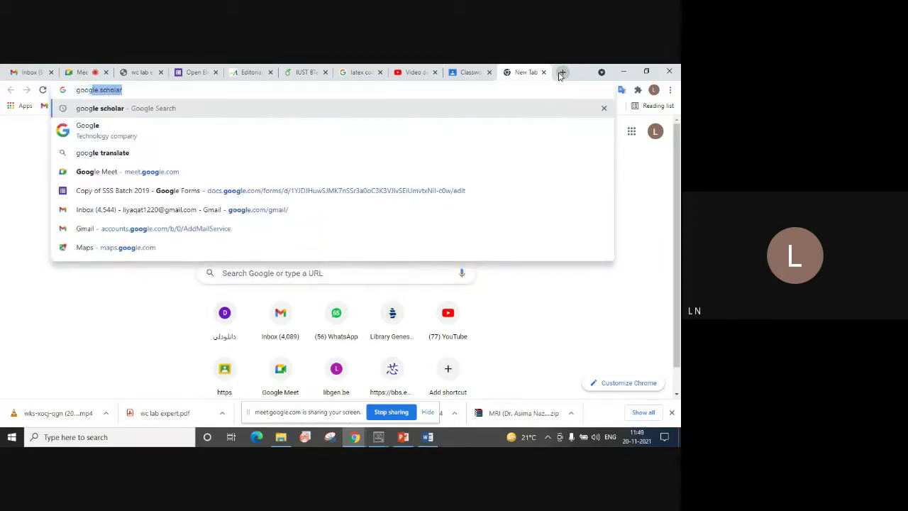
pyautogui.press('Return')
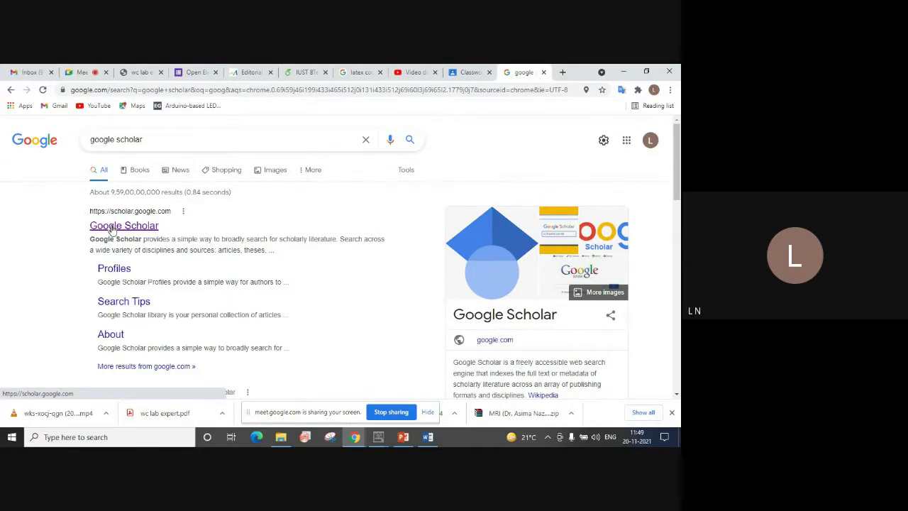
pyautogui.click(111, 227)
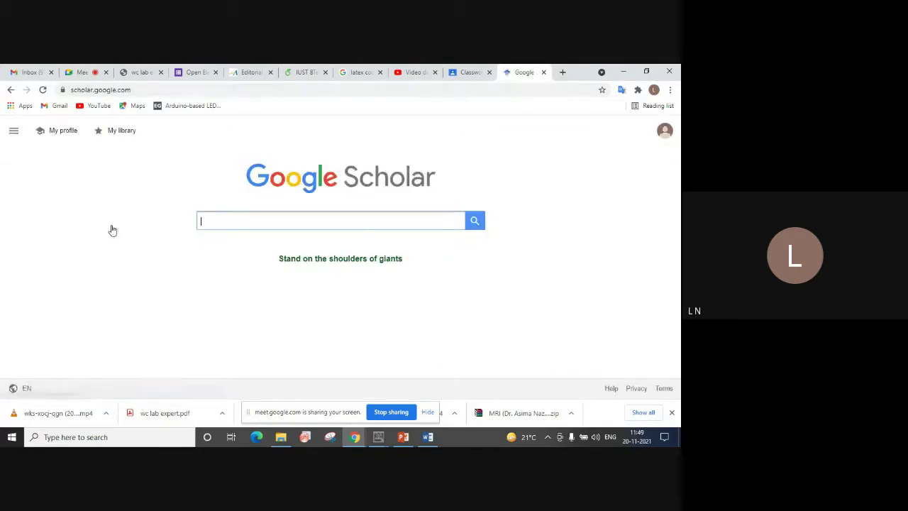
# Step: Search Google Scholar for "Digital signal processors" using the earlier search suggestion and look through the listed articles
pyautogui.click(241, 222)
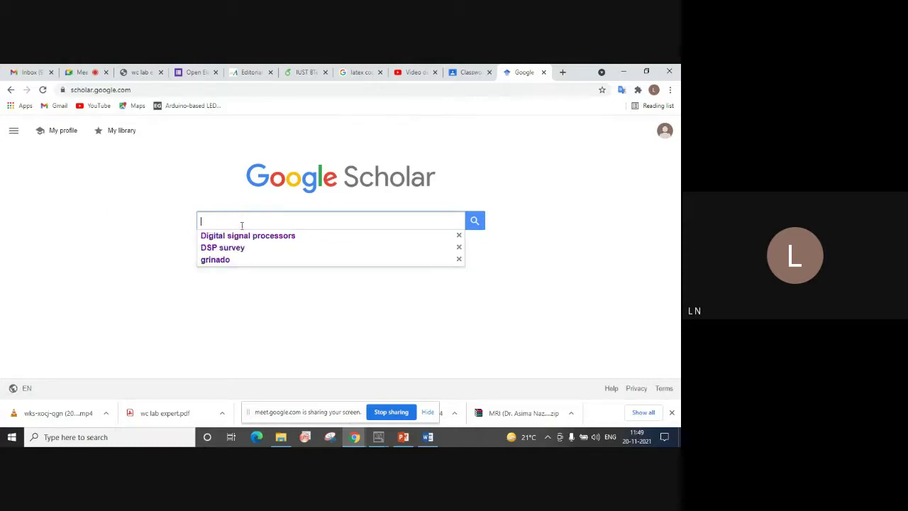
pyautogui.click(244, 236)
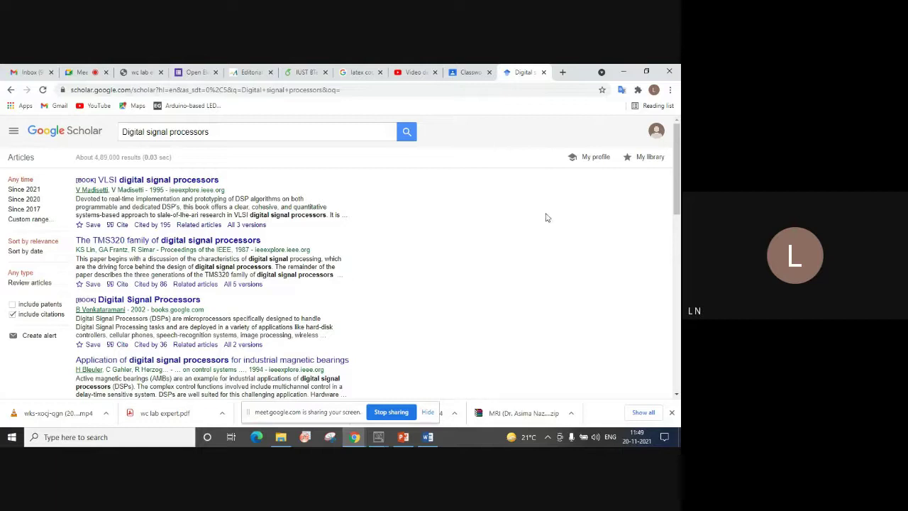
pyautogui.click(675, 266)
pyautogui.moveTo(674, 266); pyautogui.dragTo(676, 190)
pyautogui.scroll(-1, 674, 188)
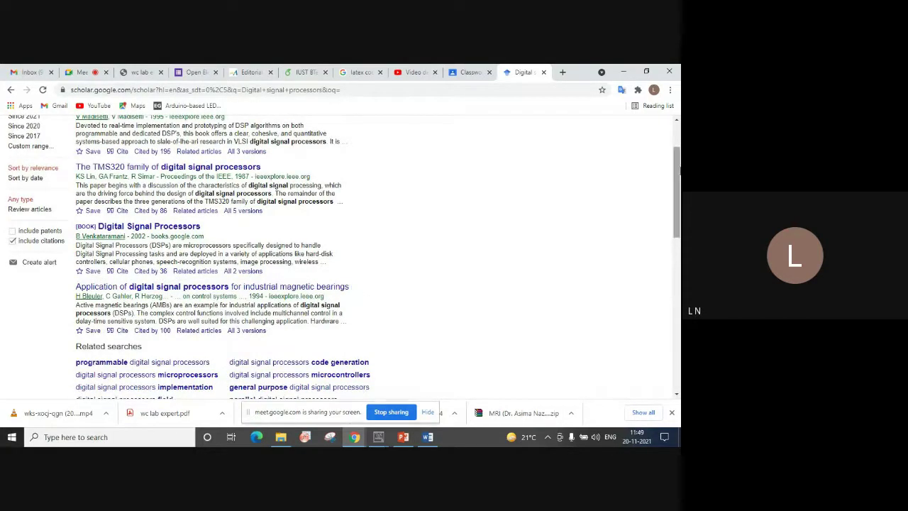
pyautogui.scroll(2, 678, 177)
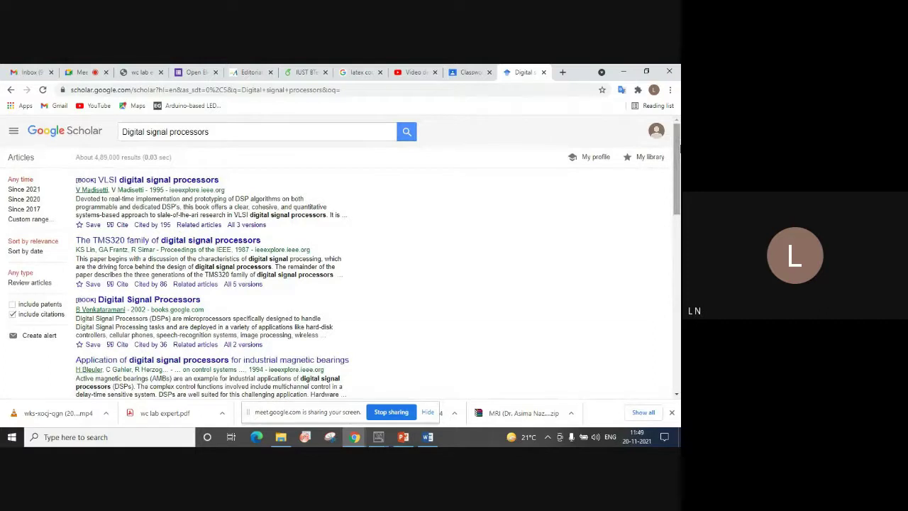
pyautogui.moveTo(679, 147); pyautogui.dragTo(679, 203)
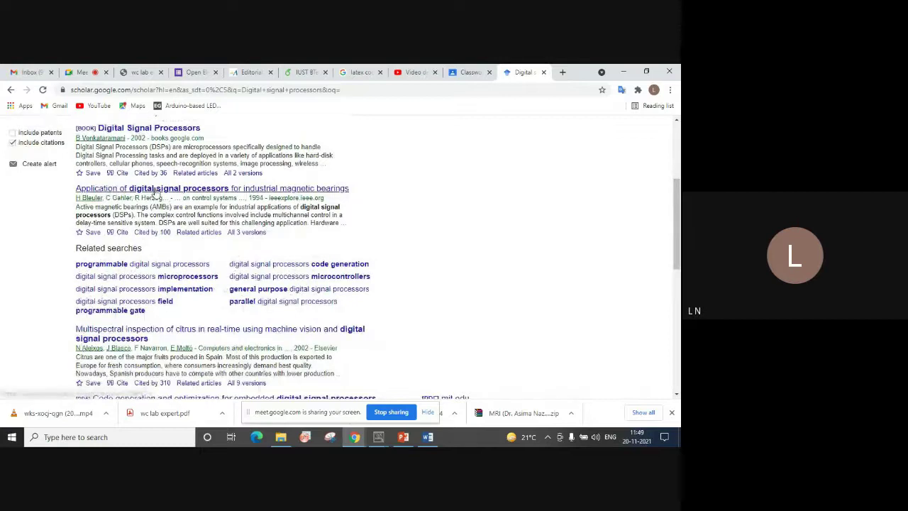
# Step: Open the BibTeX citation of "Application of digital signal processors for industrial magnetic bearings" and copy the whole entry
pyautogui.click(110, 235)
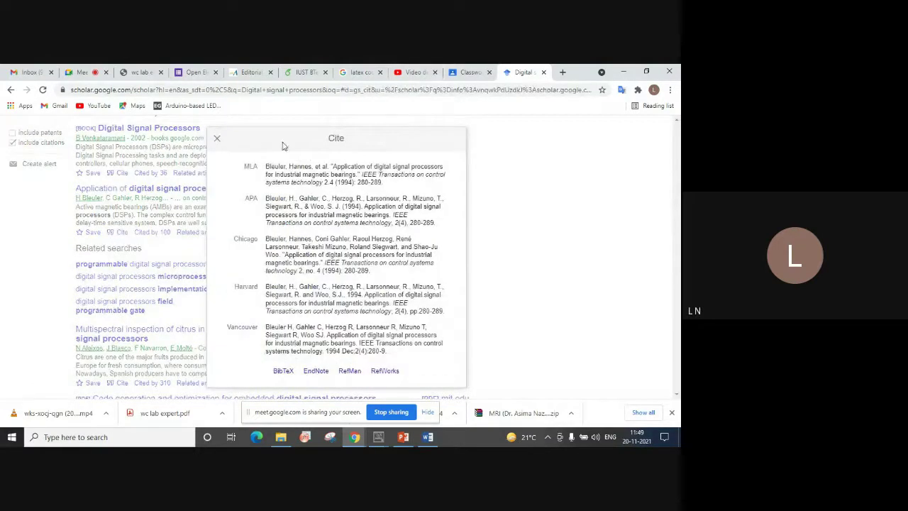
pyautogui.click(282, 373)
pyautogui.click(282, 373)
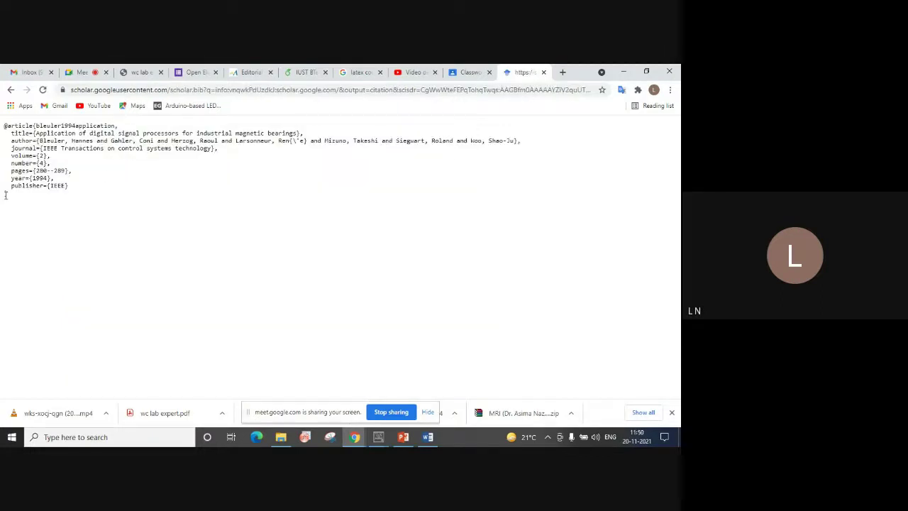
pyautogui.moveTo(10, 195); pyautogui.dragTo(2, 119)
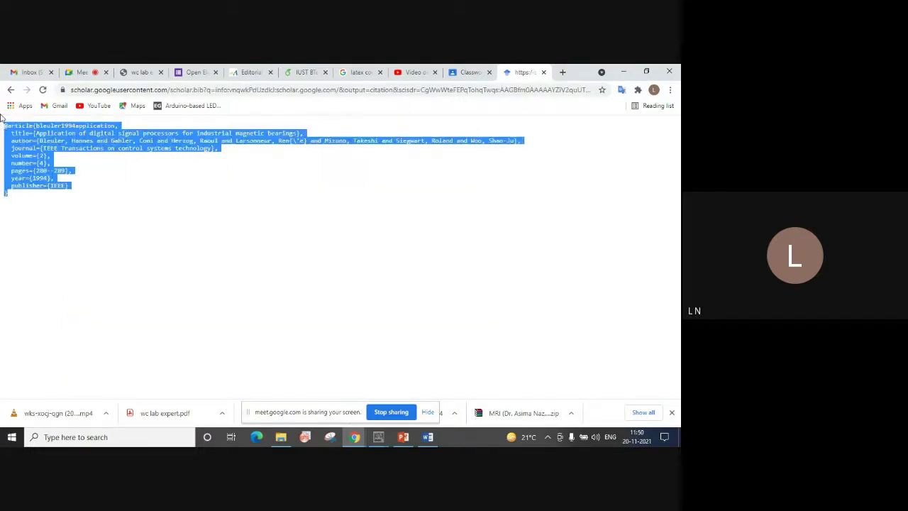
pyautogui.rightClick(13, 127)
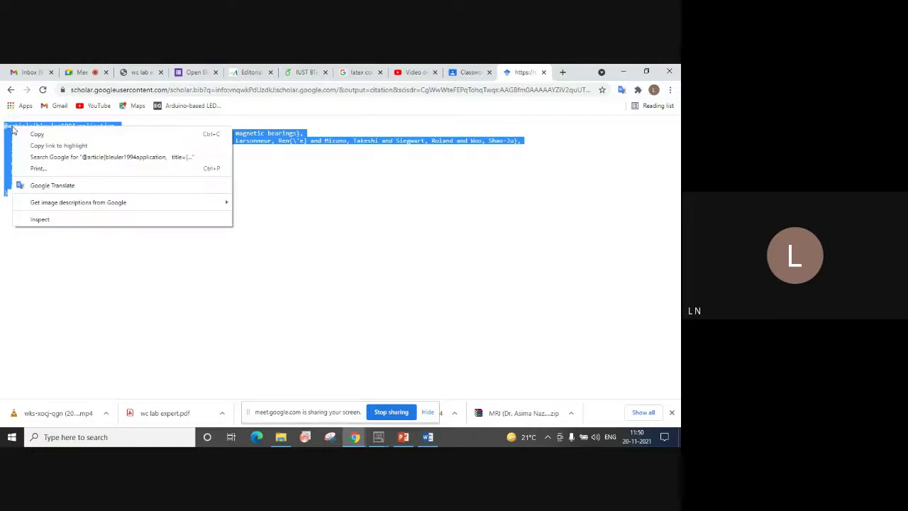
pyautogui.click(40, 134)
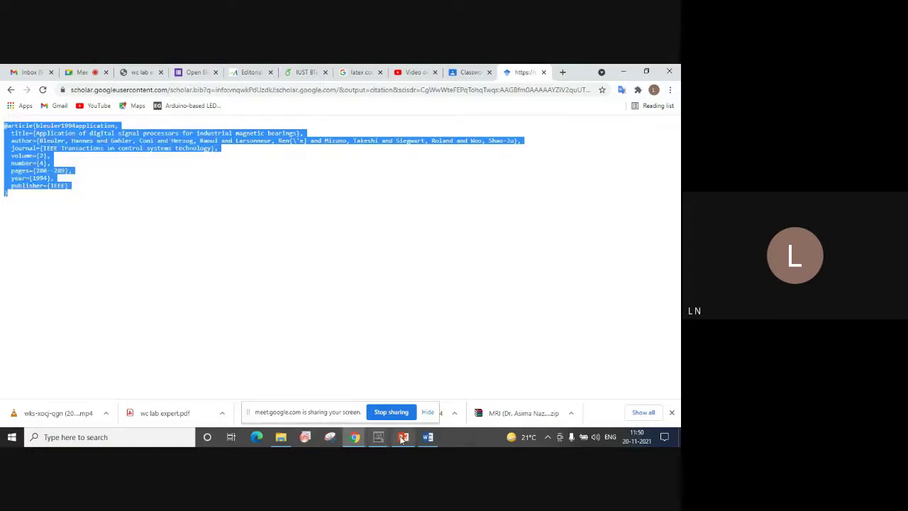
# Step: Switch to the IUST BTech Report Template project in Overleaf and open its reference.bib file
pyautogui.click(298, 71)
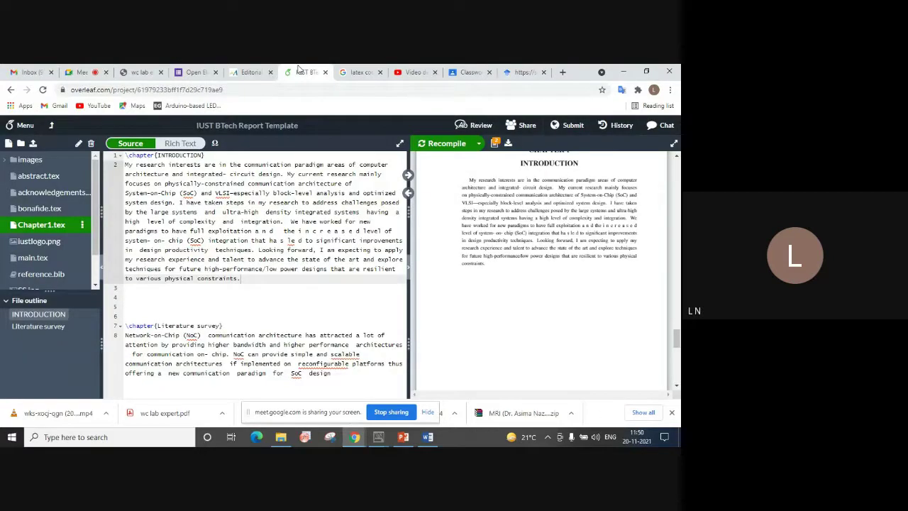
pyautogui.scroll(-1, 96, 220)
pyautogui.scroll(-1, 97, 220)
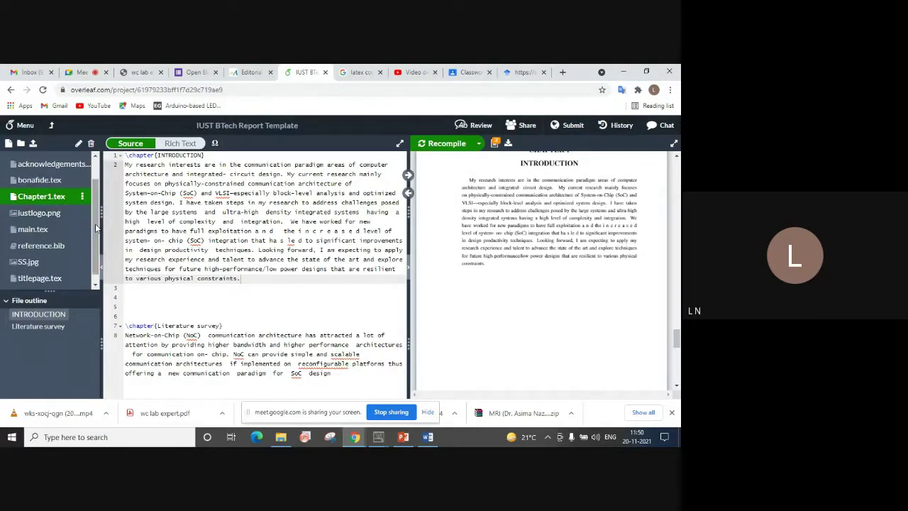
pyautogui.click(59, 245)
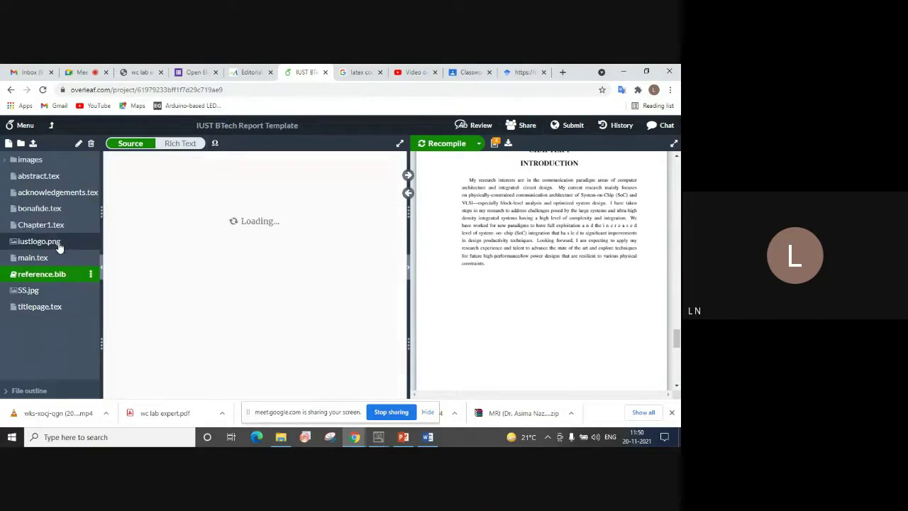
pyautogui.click(130, 156)
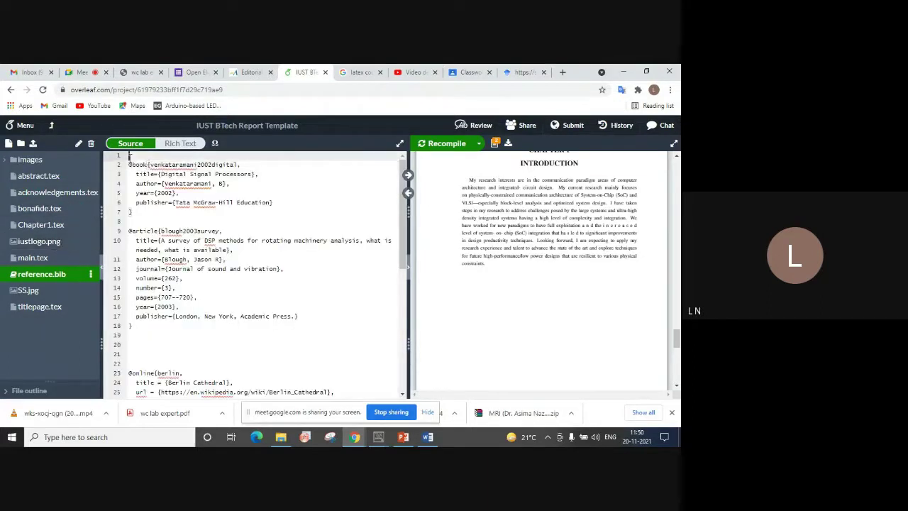
pyautogui.press('Return')
pyautogui.press('Return')
pyautogui.press('Return')
pyautogui.press('Return')
pyautogui.press('Up')
pyautogui.press('Up')
pyautogui.press('Up')
pyautogui.press('Up')
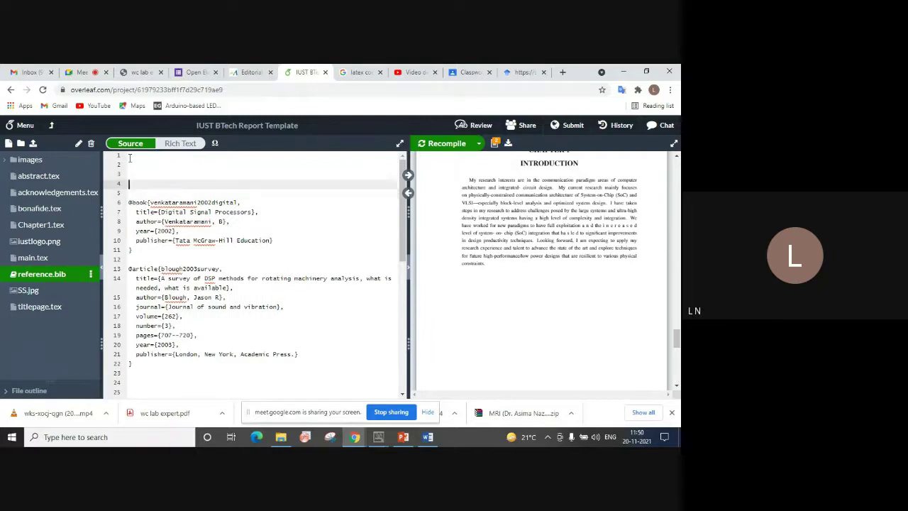
pyautogui.rightClick(130, 158)
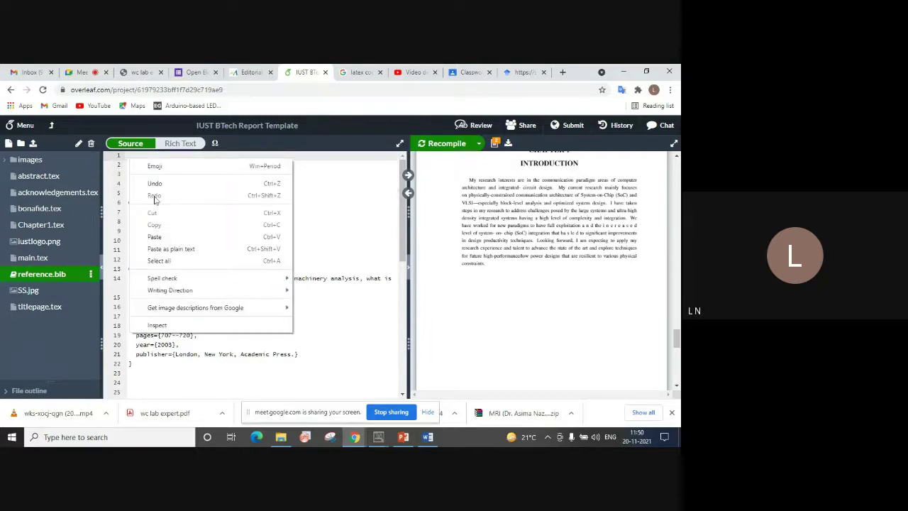
pyautogui.click(157, 236)
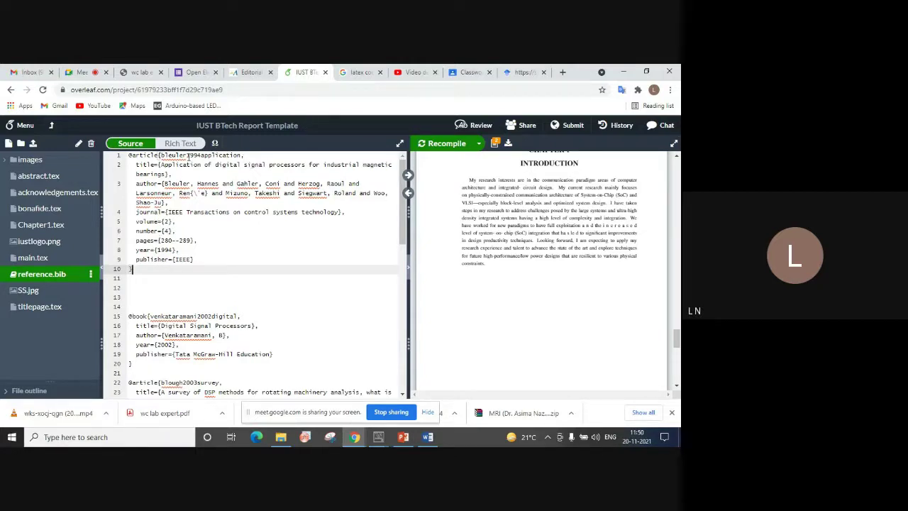
# Step: Copy the citation key of the newly pasted magnetic bearings article from the first line of reference.bib
pyautogui.click(160, 155)
pyautogui.moveTo(160, 154); pyautogui.dragTo(241, 151)
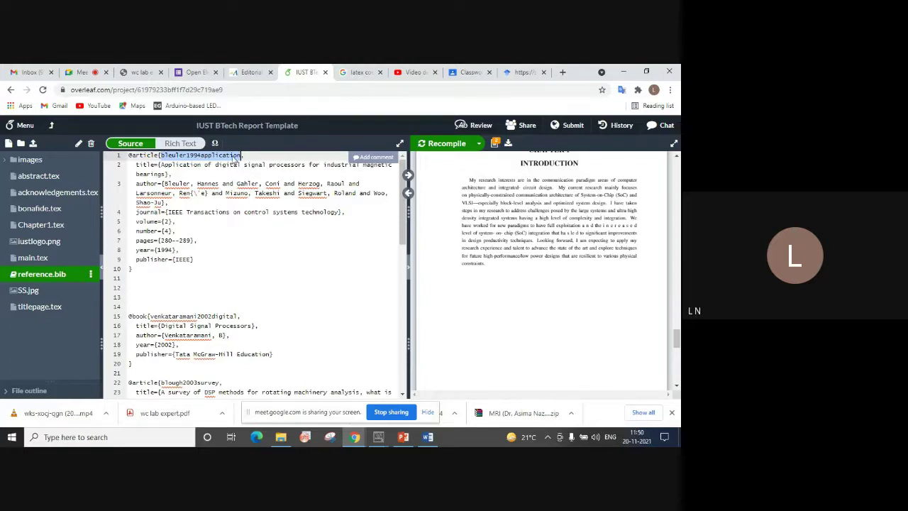
pyautogui.rightClick(234, 160)
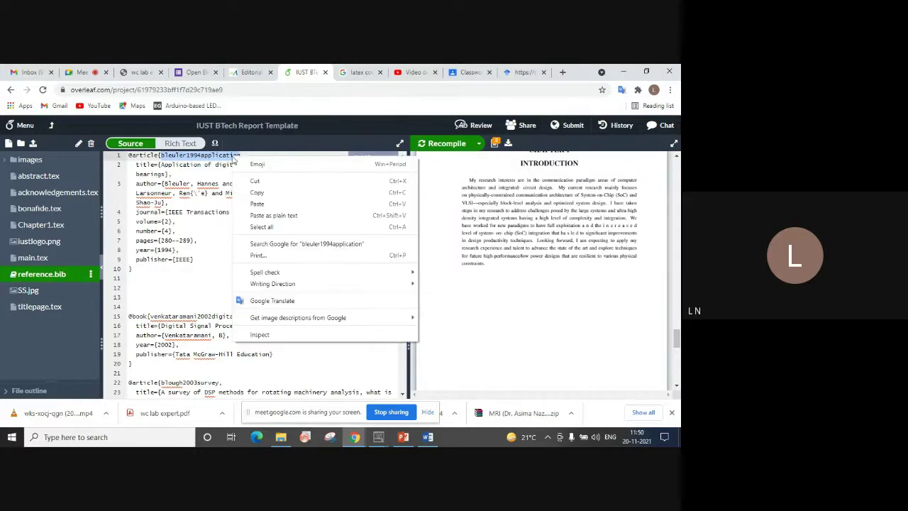
pyautogui.click(258, 193)
# Step: In Chapter1.tex, replace the full stop ending the INTRODUCTION paragraph with a \cite{} command containing the copied citation key
pyautogui.click(43, 225)
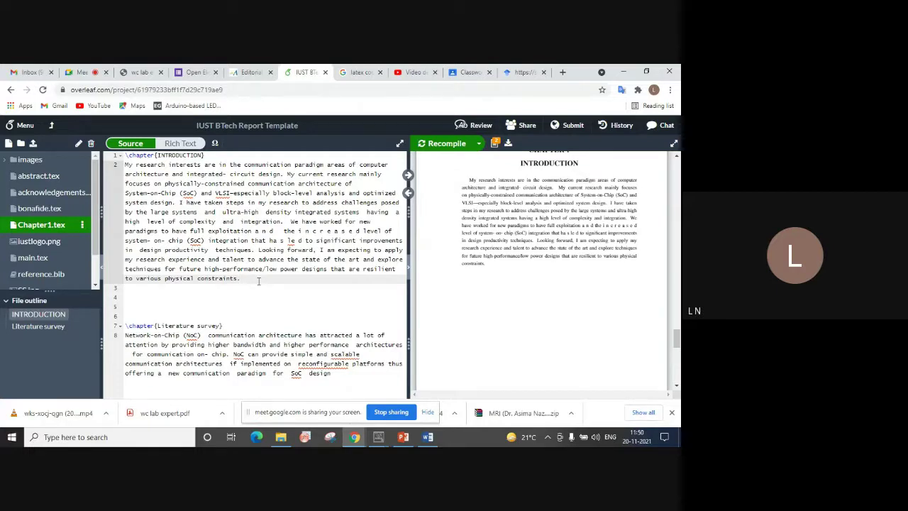
pyautogui.press('BackSpace')
pyautogui.write('\\cite')
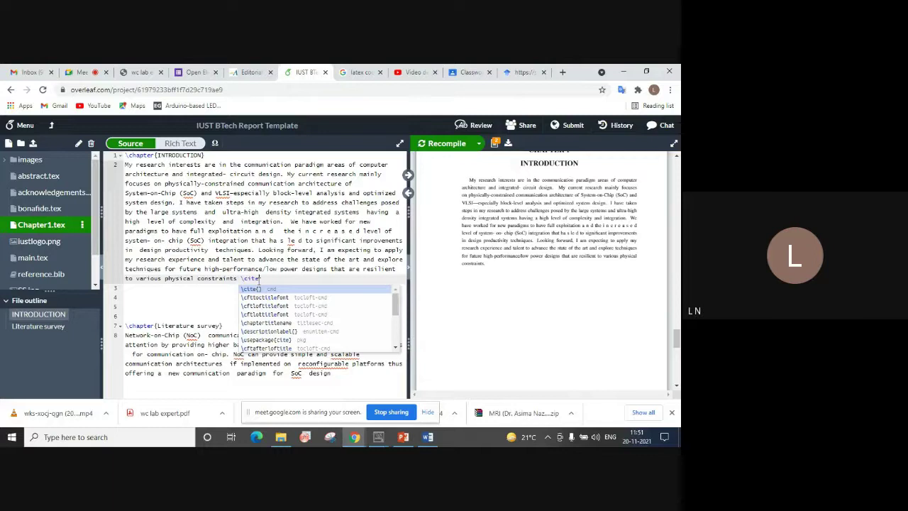
pyautogui.press('Return')
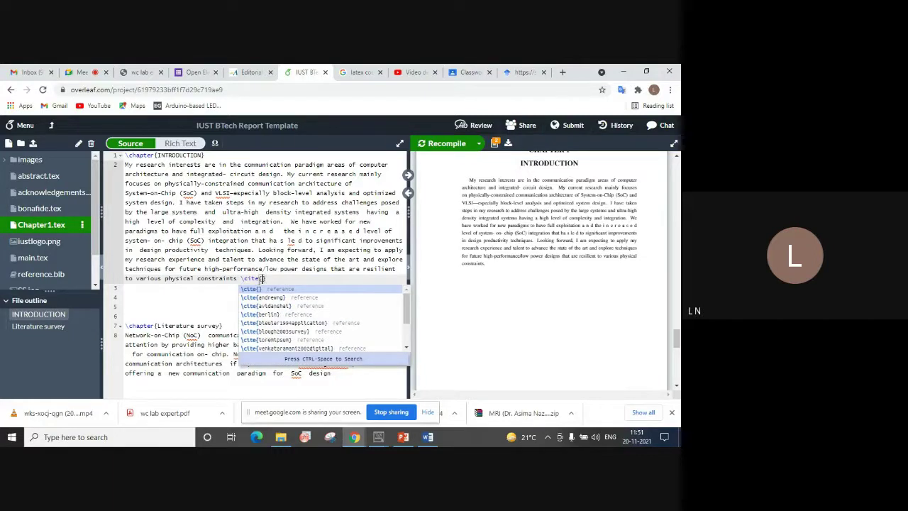
pyautogui.rightClick(263, 279)
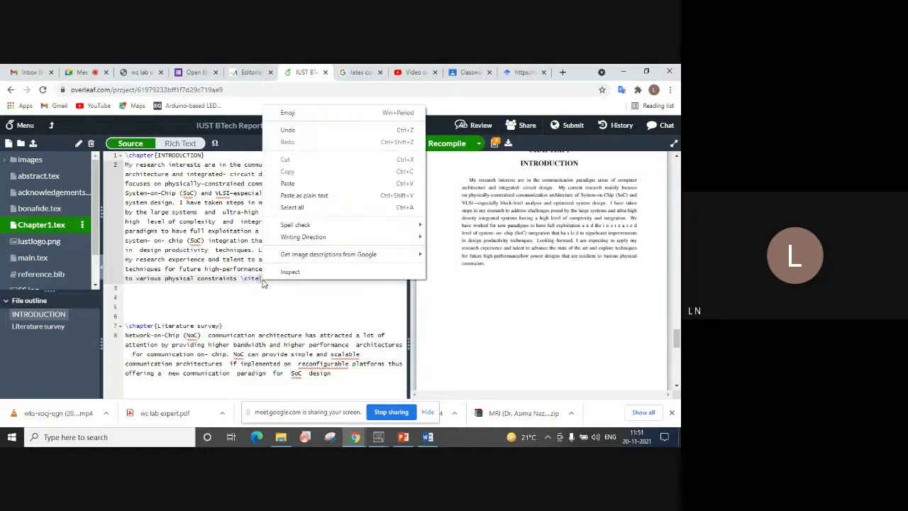
pyautogui.click(288, 185)
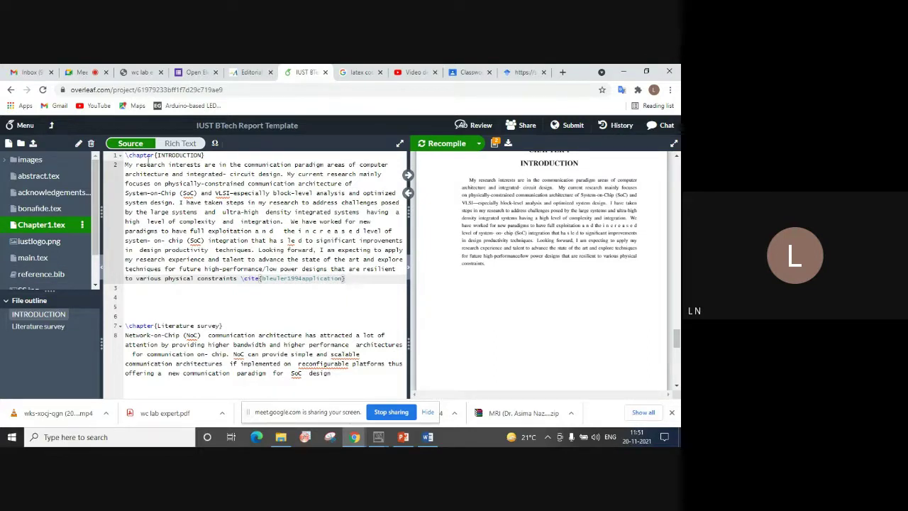
# Step: Review the article's citation key in reference.bib against the one cited in Chapter1.tex
pyautogui.click(41, 273)
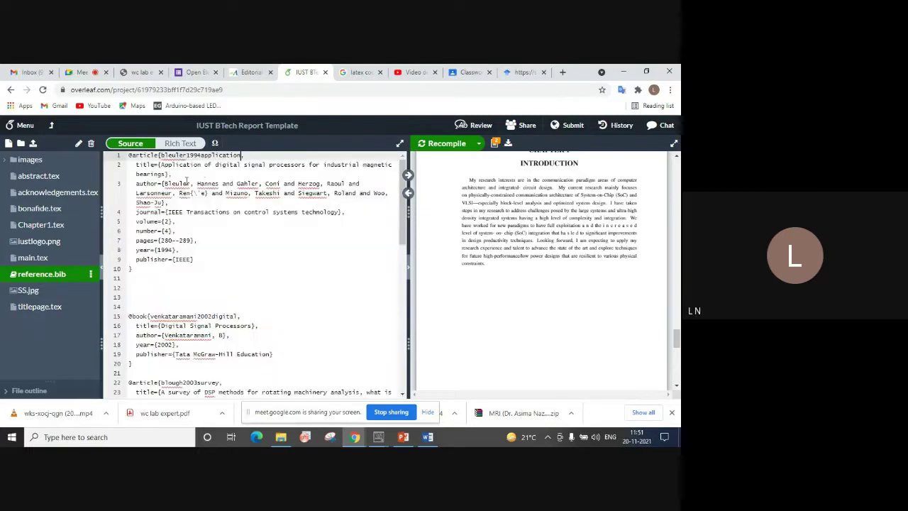
pyautogui.click(161, 154)
pyautogui.click(44, 225)
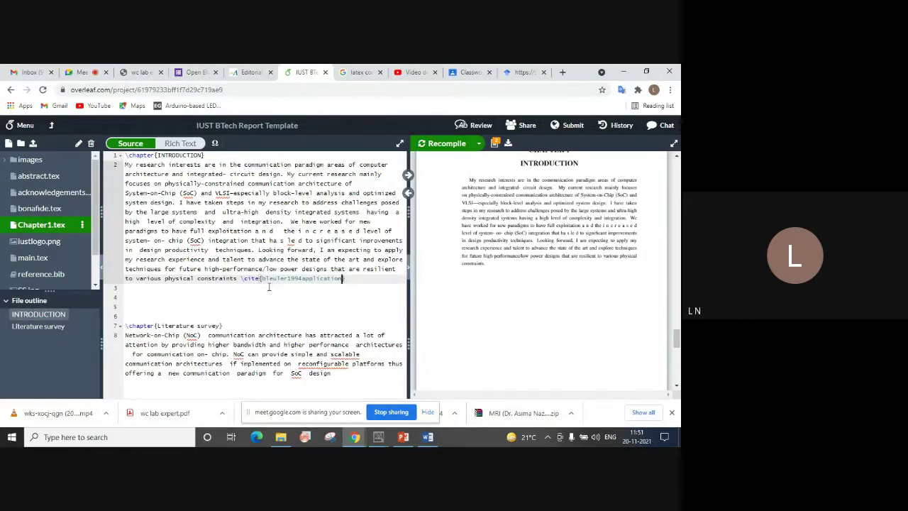
# Step: Recompile the report and check the citation at the end of the Introduction and its entry on the REFERENCES page
pyautogui.click(456, 144)
pyautogui.scroll(1, 491, 264)
pyautogui.scroll(1, 491, 264)
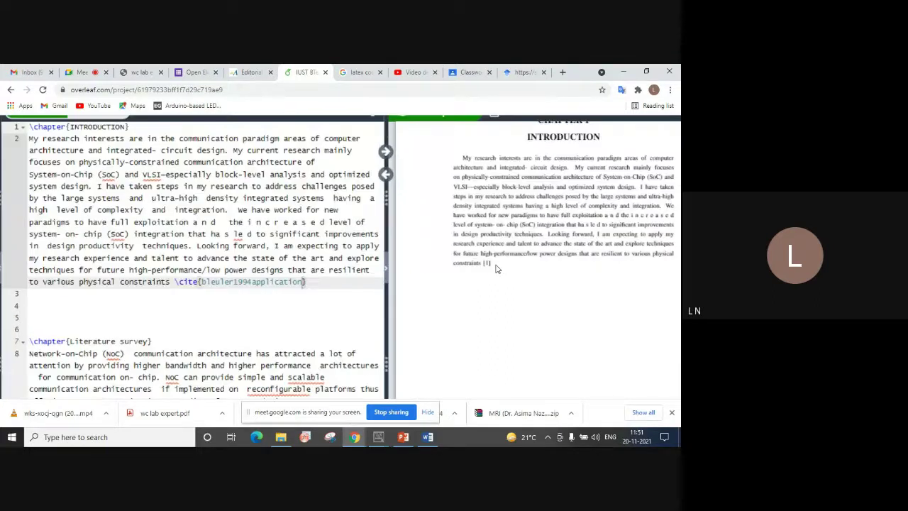
pyautogui.scroll(1, 497, 268)
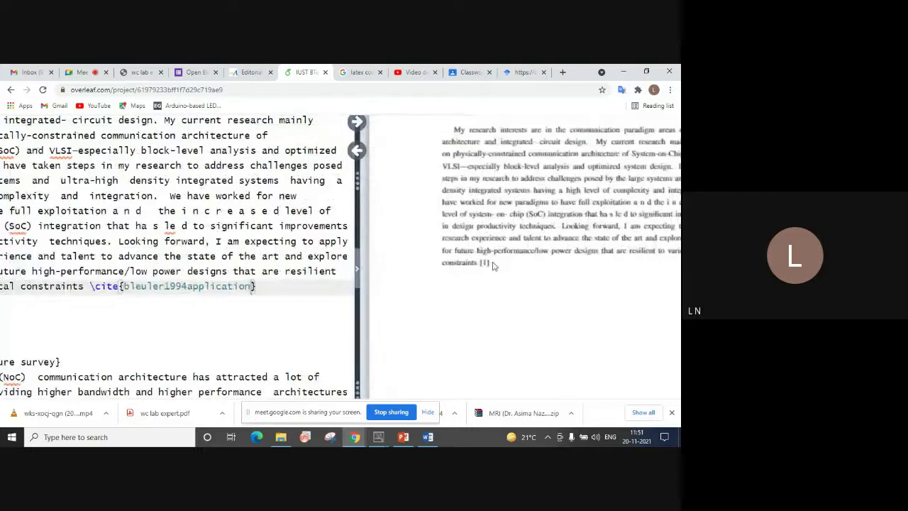
pyautogui.scroll(-3, 494, 265)
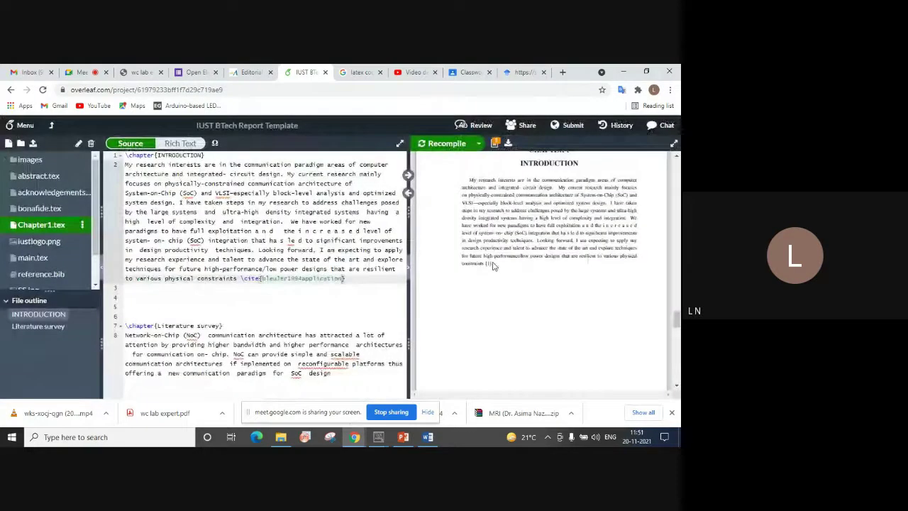
pyautogui.scroll(-5, 550, 310)
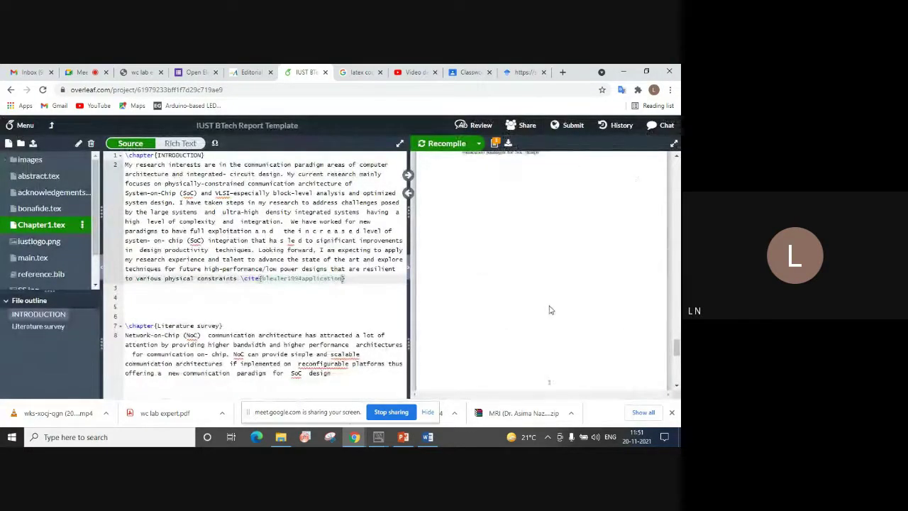
pyautogui.scroll(-5, 550, 310)
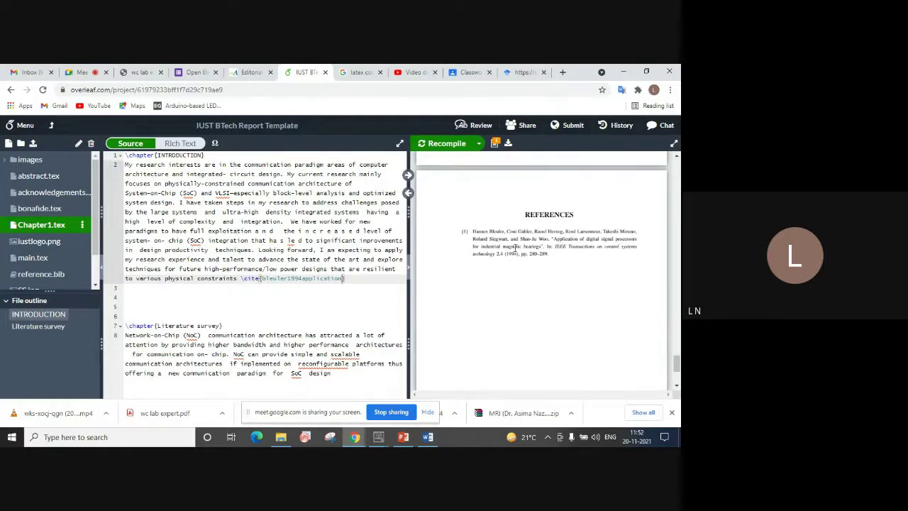
# Step: Return from the BibTeX entry to the Digital signal processors results in Google Scholar, revisiting the report's REFERENCES page in between
pyautogui.click(512, 73)
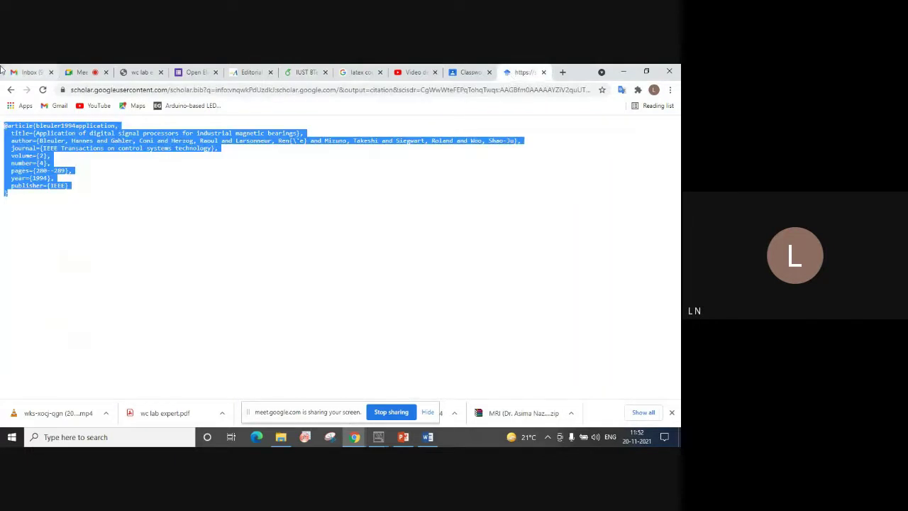
pyautogui.click(10, 88)
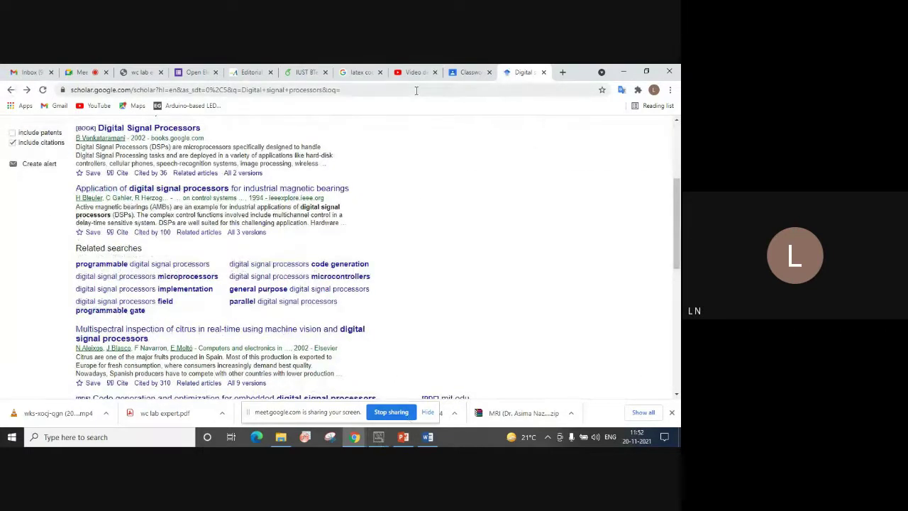
pyautogui.click(285, 72)
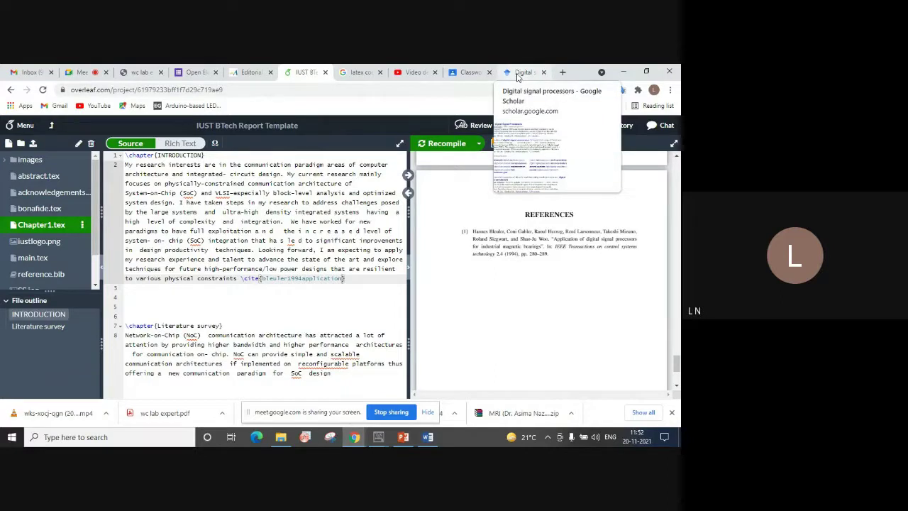
pyautogui.click(517, 74)
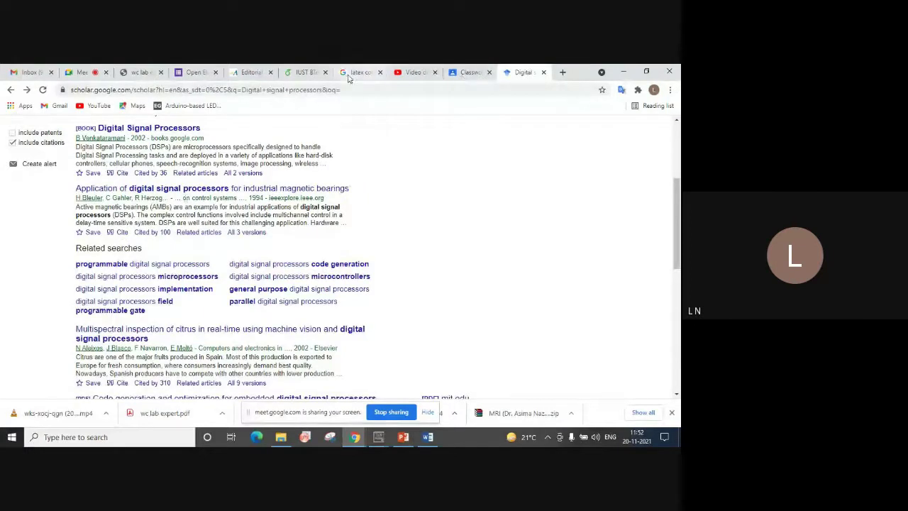
# Step: Check the REFERENCES page and the preceding chapter pages in the compiled IUST BTech report in Overleaf
pyautogui.click(299, 74)
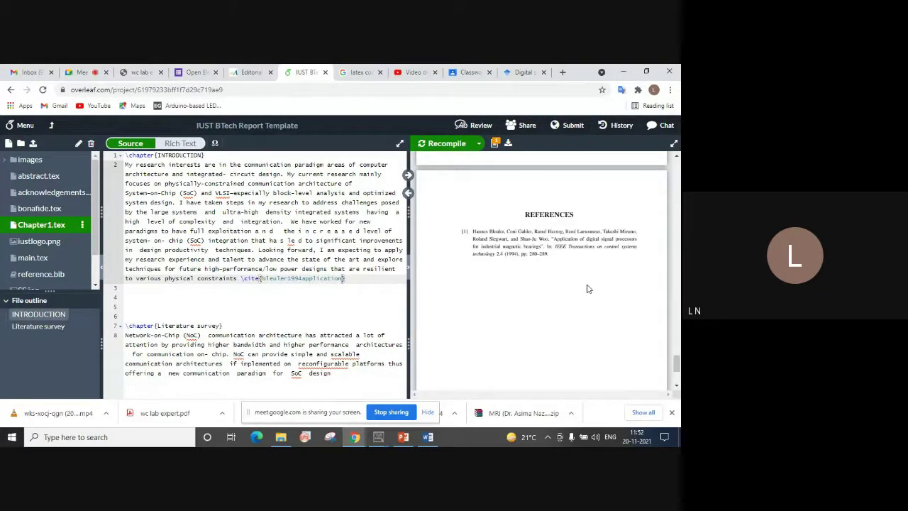
pyautogui.scroll(-5, 587, 288)
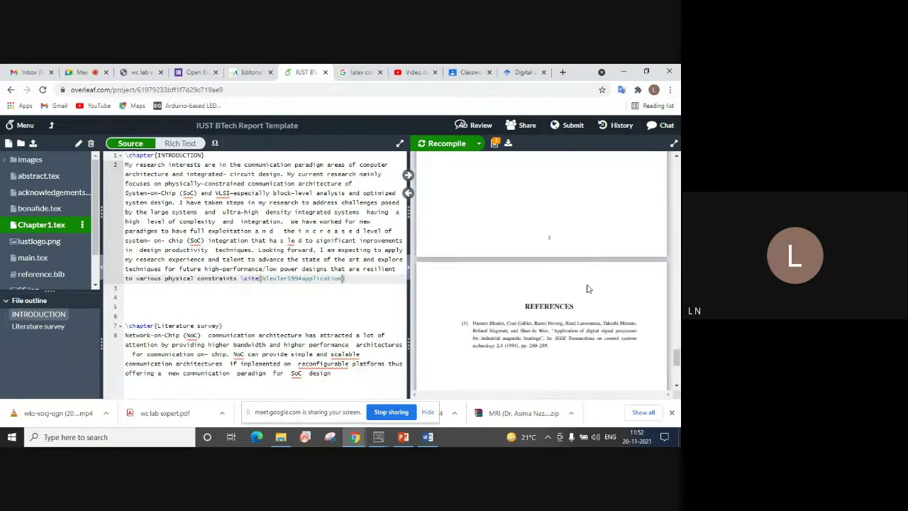
pyautogui.scroll(3, 587, 288)
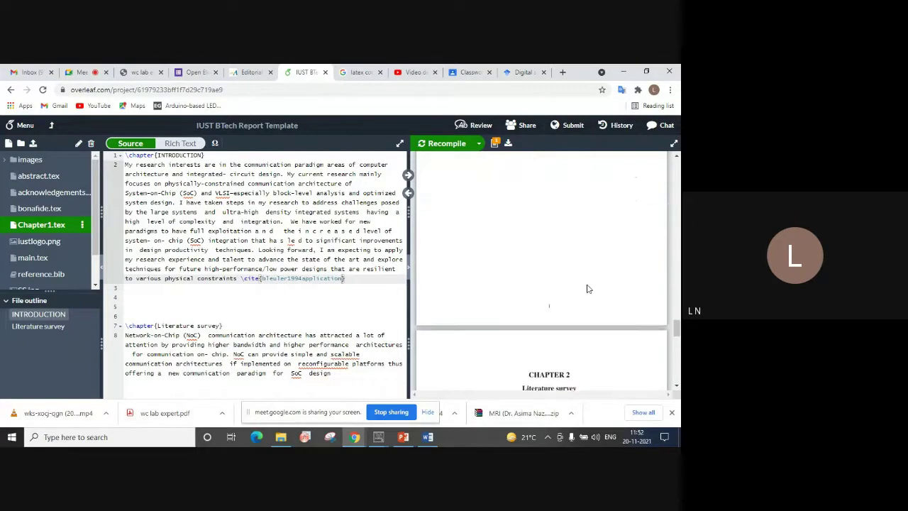
# Step: In Google Scholar, open the BibTeX citation of the 2002 book Digital Signal Processors and copy the whole entry
pyautogui.click(523, 72)
pyautogui.moveTo(678, 216); pyautogui.dragTo(679, 158)
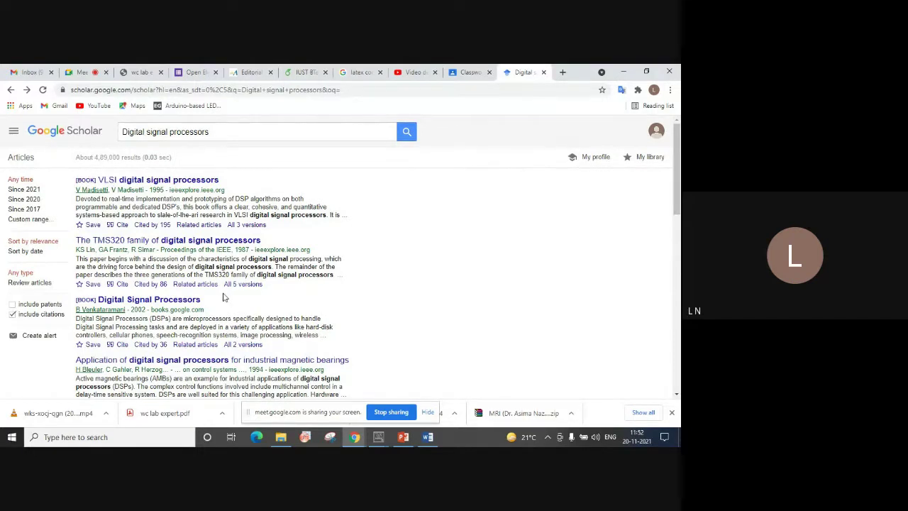
pyautogui.click(113, 345)
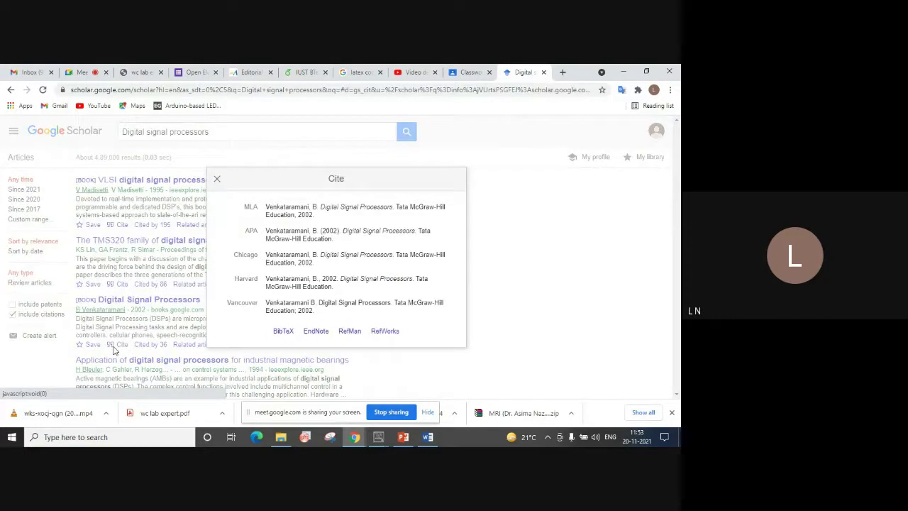
pyautogui.click(286, 334)
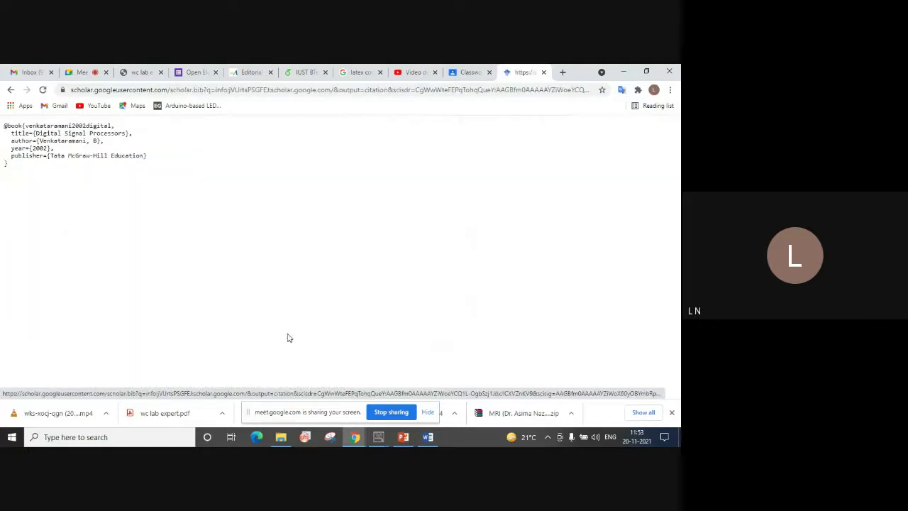
pyautogui.moveTo(19, 168); pyautogui.dragTo(1, 107)
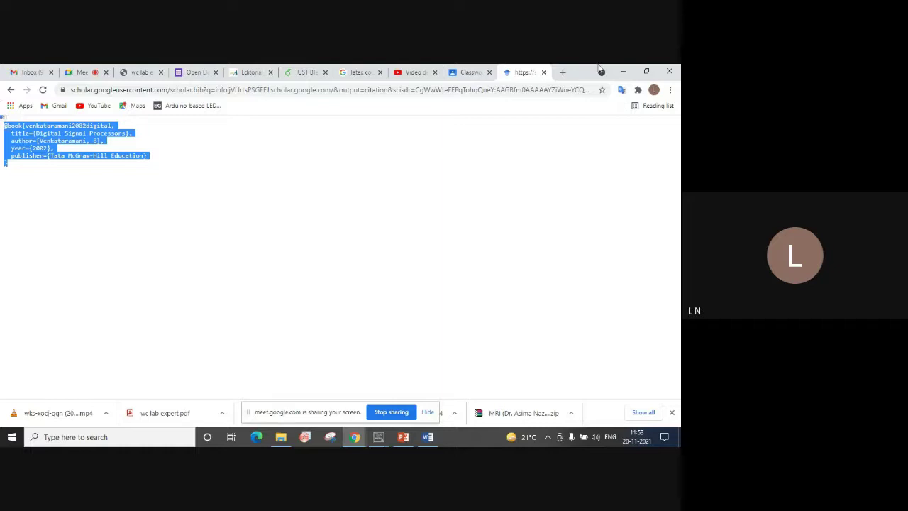
pyautogui.rightClick(31, 128)
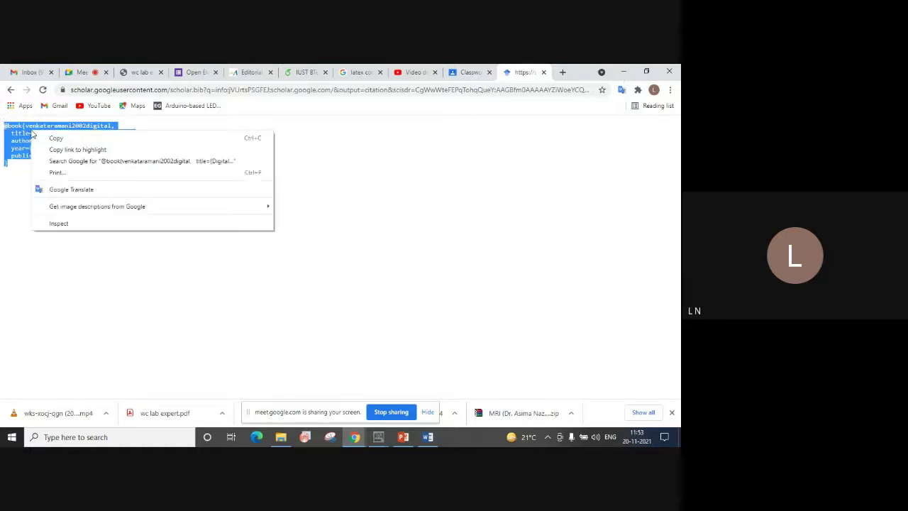
pyautogui.click(51, 140)
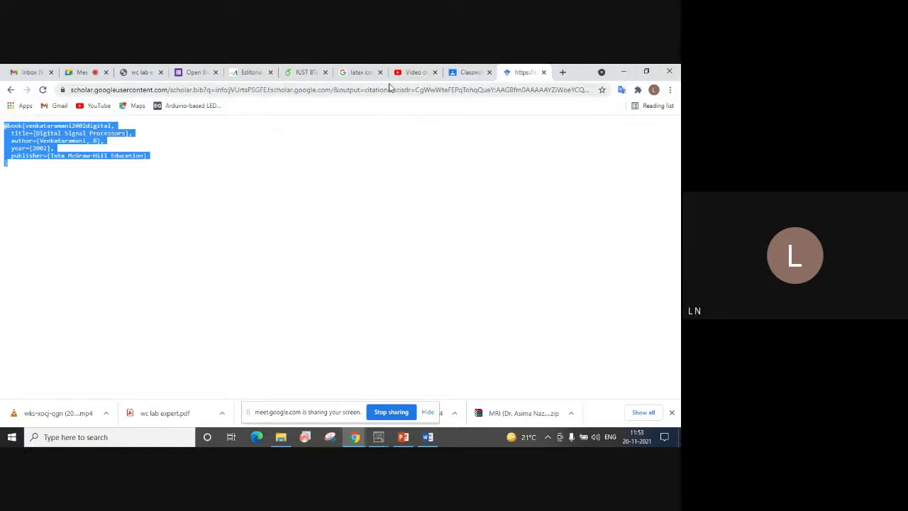
pyautogui.click(305, 73)
pyautogui.click(41, 275)
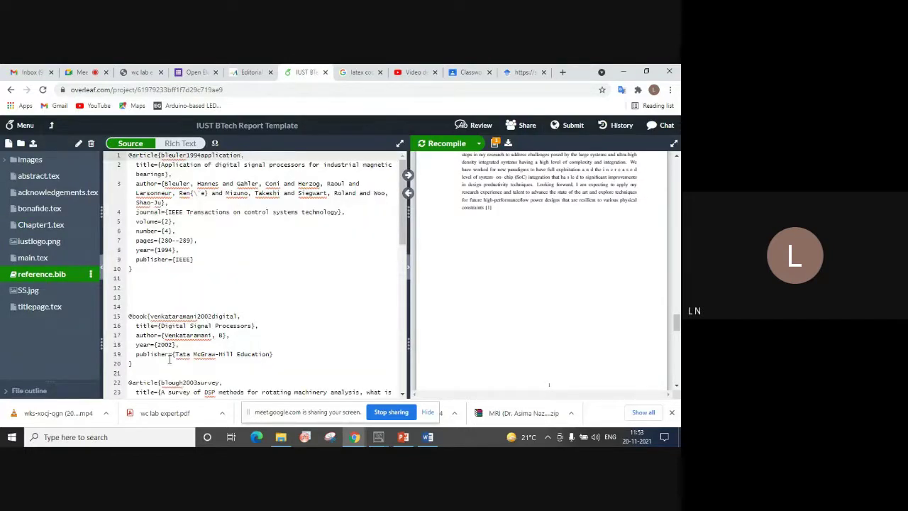
pyautogui.moveTo(133, 364); pyautogui.dragTo(121, 310)
pyautogui.rightClick(134, 318)
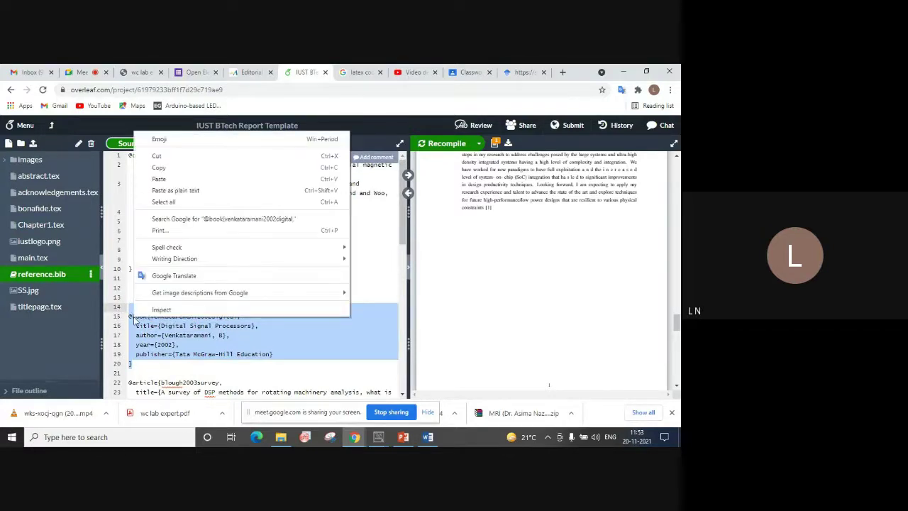
pyautogui.click(159, 179)
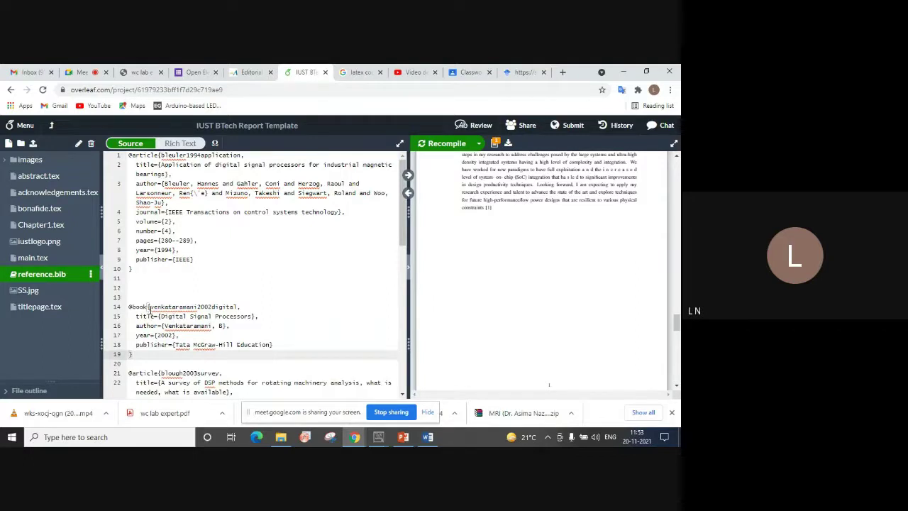
pyautogui.click(149, 309)
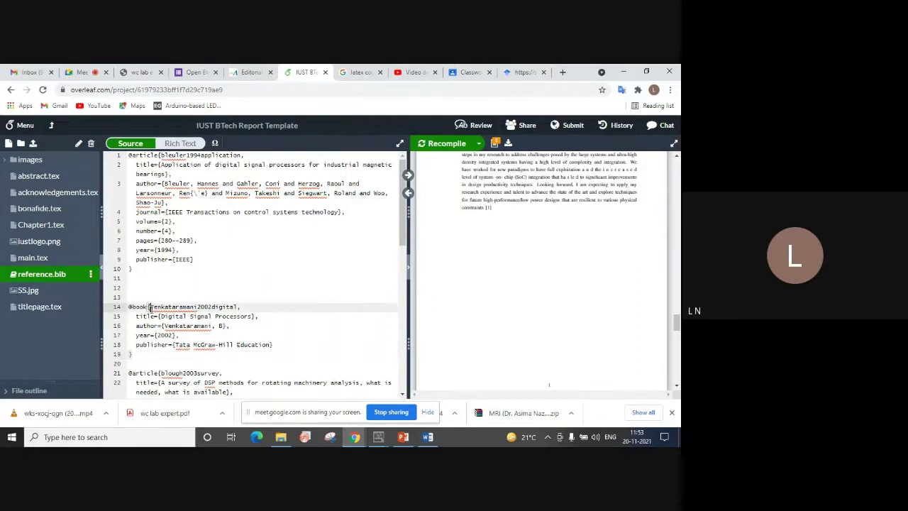
pyautogui.moveTo(150, 309); pyautogui.dragTo(238, 304)
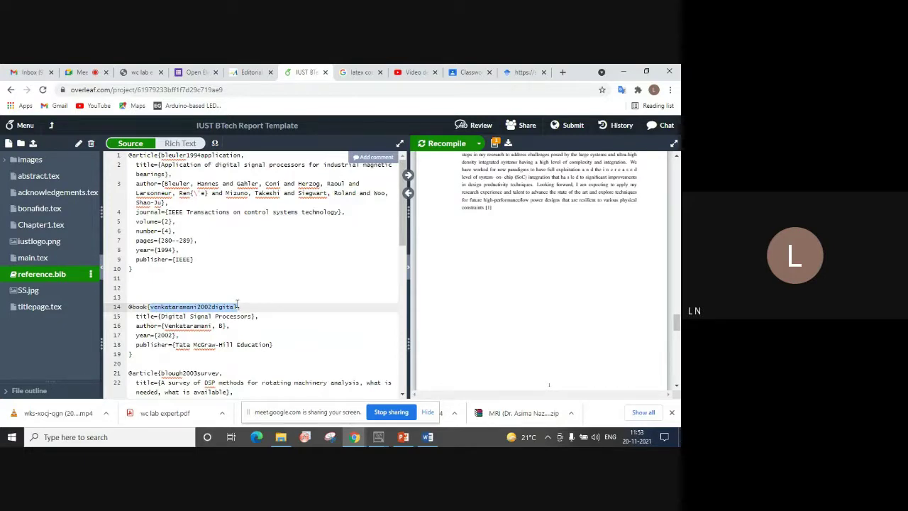
pyautogui.rightClick(217, 312)
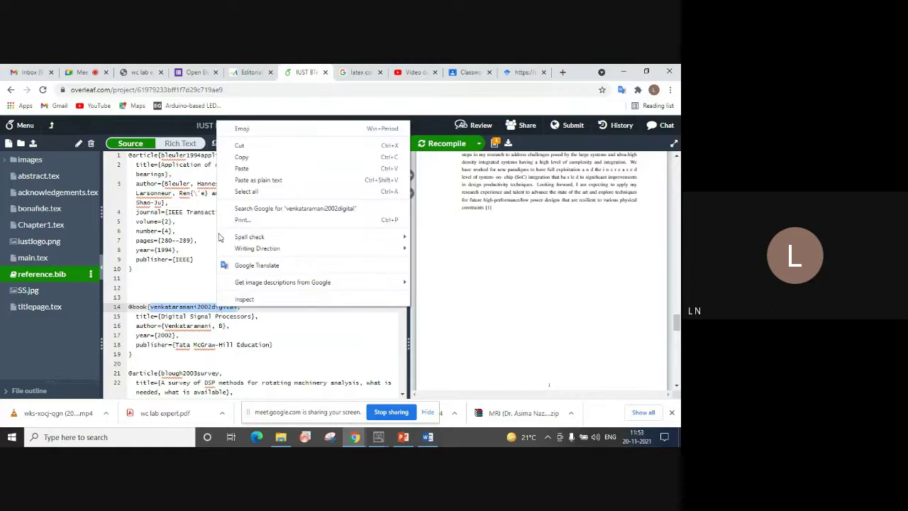
pyautogui.click(243, 157)
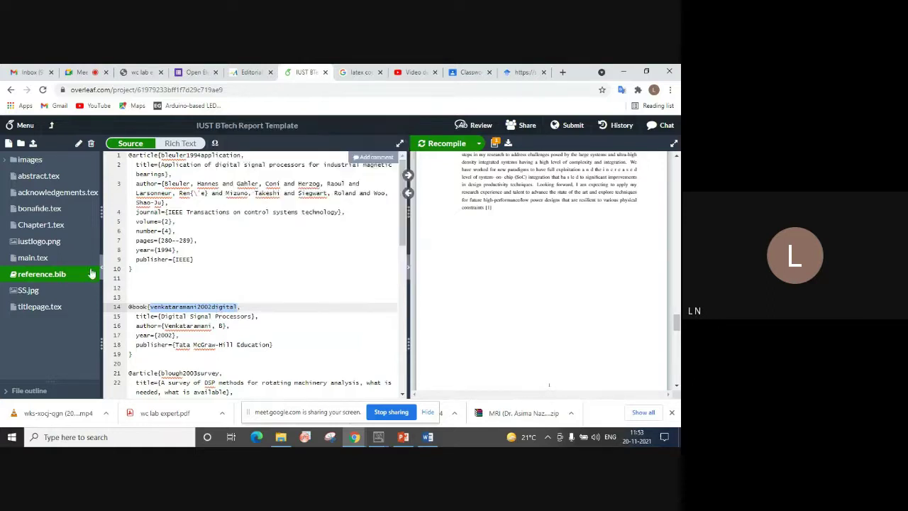
# Step: In Chapter1.tex, add a \cite{} command containing the copied book key at the end of the Literature survey paragraph
pyautogui.click(54, 224)
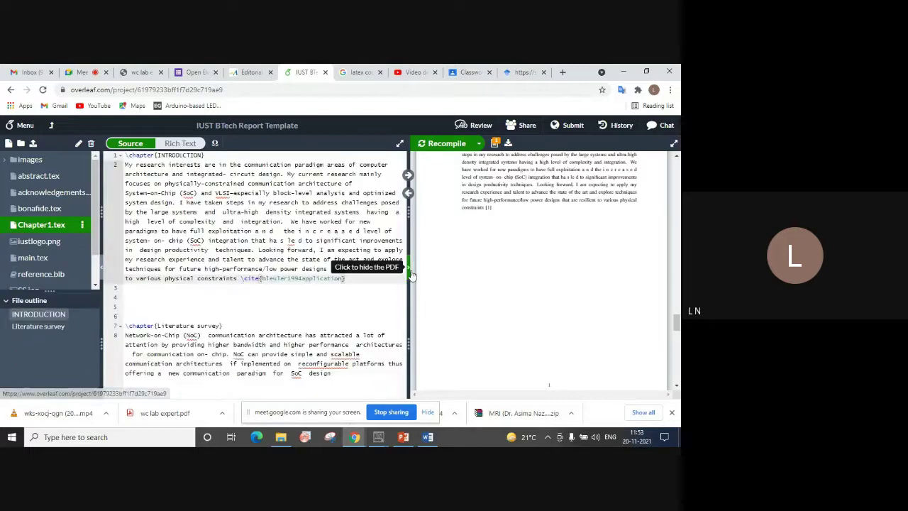
pyautogui.click(371, 302)
pyautogui.hotkey('ctrl', 'End')
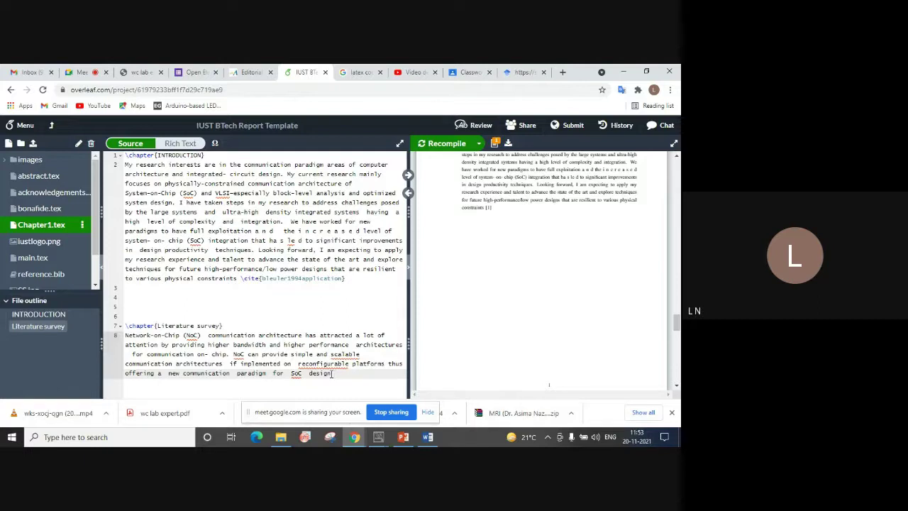
pyautogui.write('\\c')
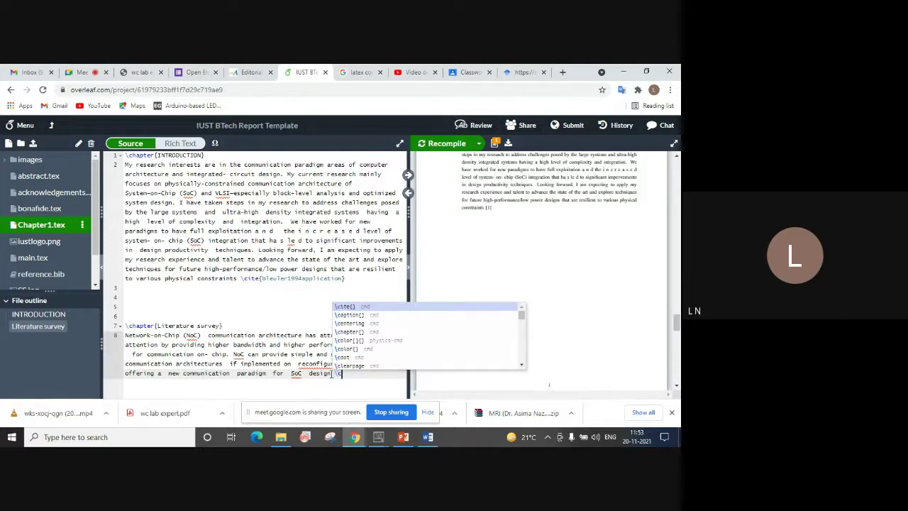
pyautogui.write('ite')
pyautogui.press('Return')
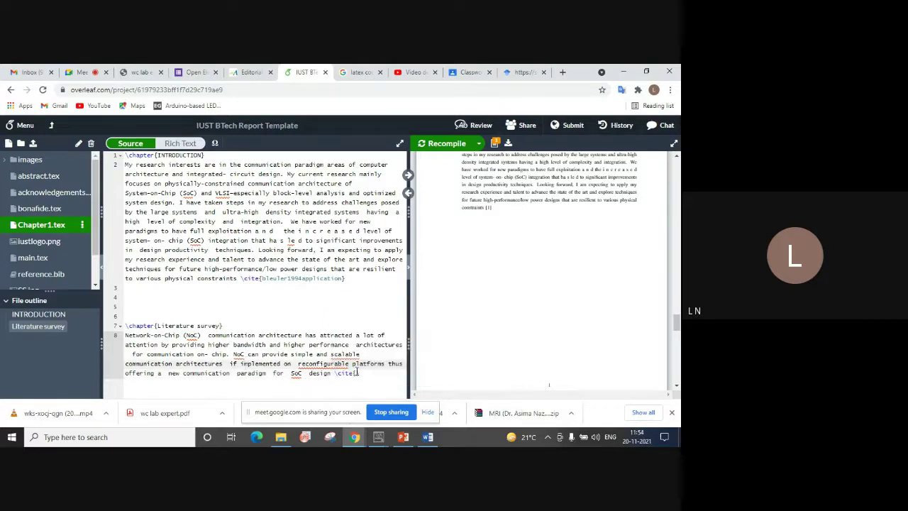
pyautogui.rightClick(359, 373)
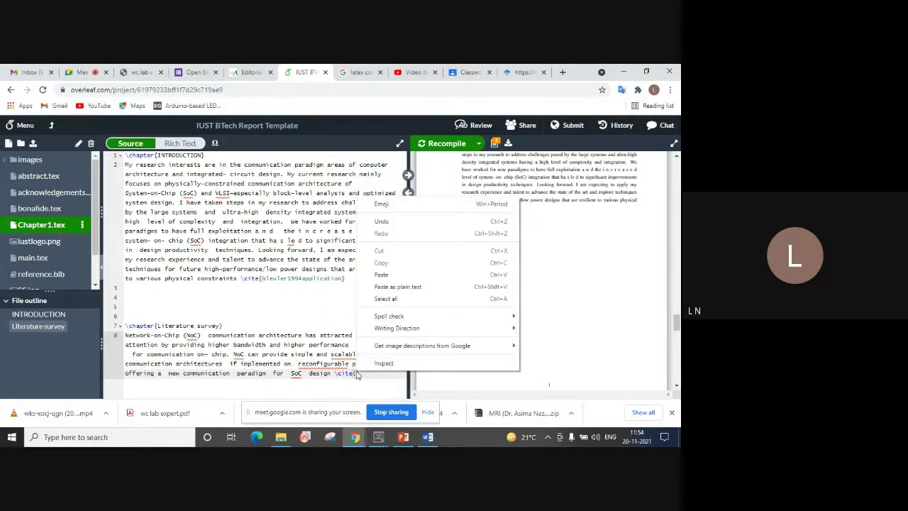
pyautogui.click(383, 275)
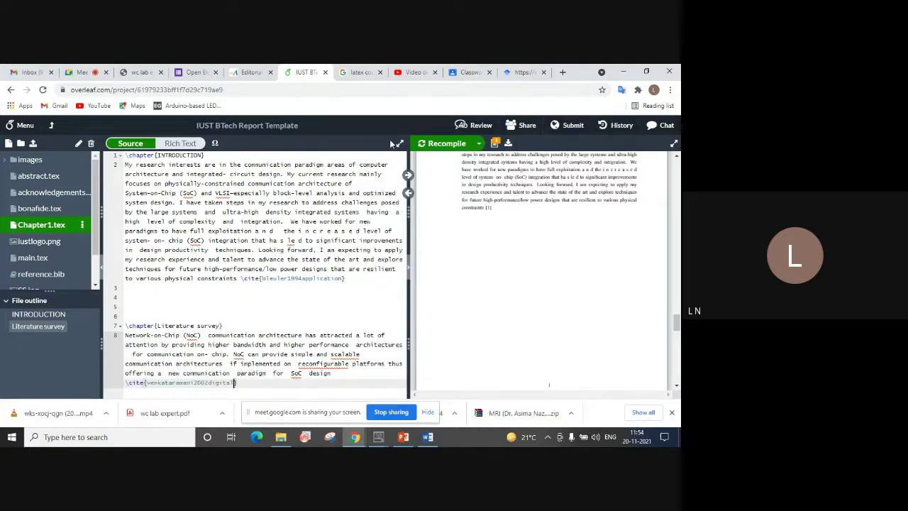
# Step: Recompile the report and follow the citation at the end of the Literature survey to its entry under REFERENCES
pyautogui.click(426, 145)
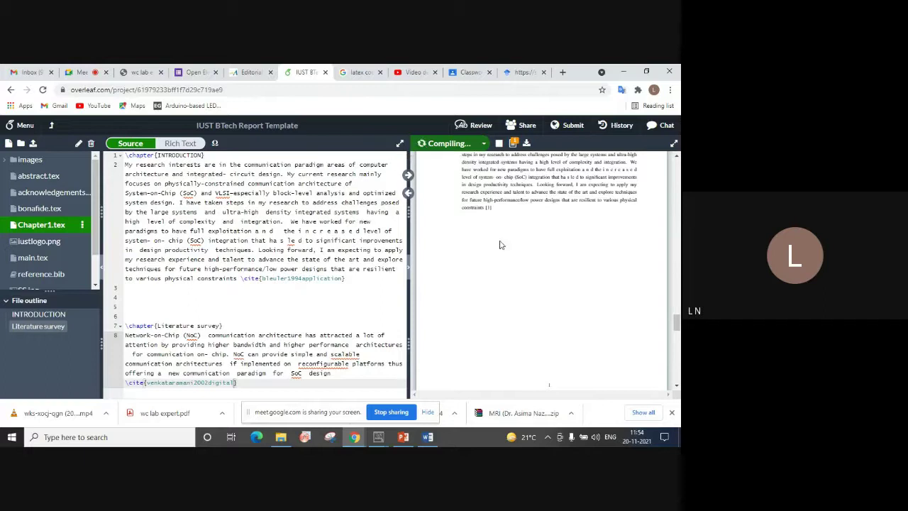
pyautogui.scroll(-5, 500, 245)
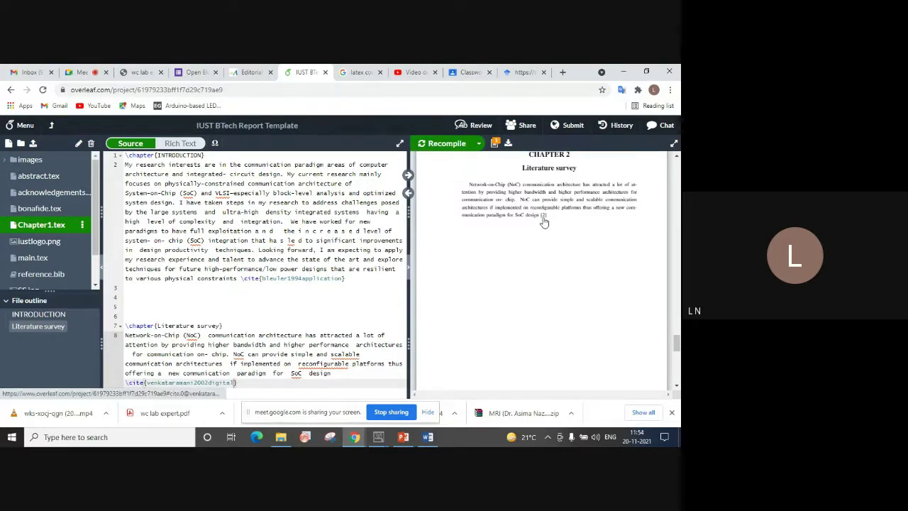
pyautogui.click(544, 221)
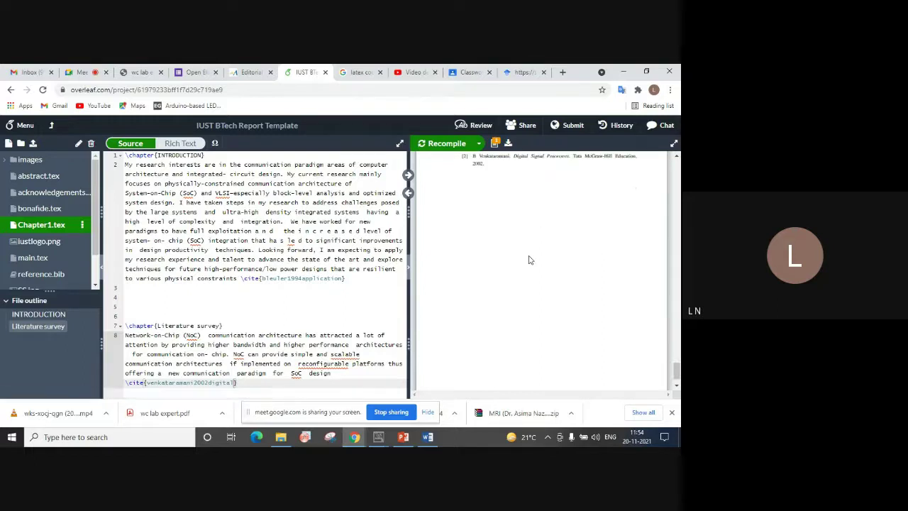
pyautogui.scroll(2, 528, 259)
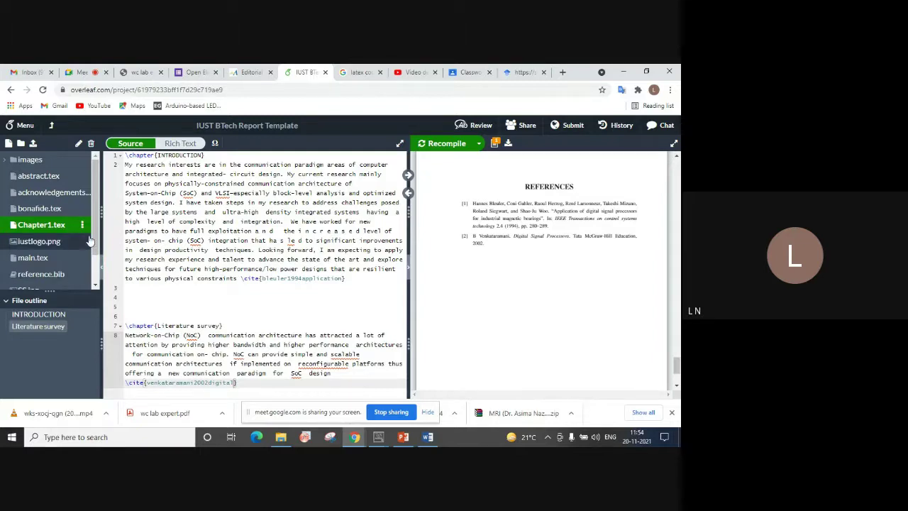
# Step: Delete the image file SS.jpg from the project
pyautogui.scroll(-1, 96, 262)
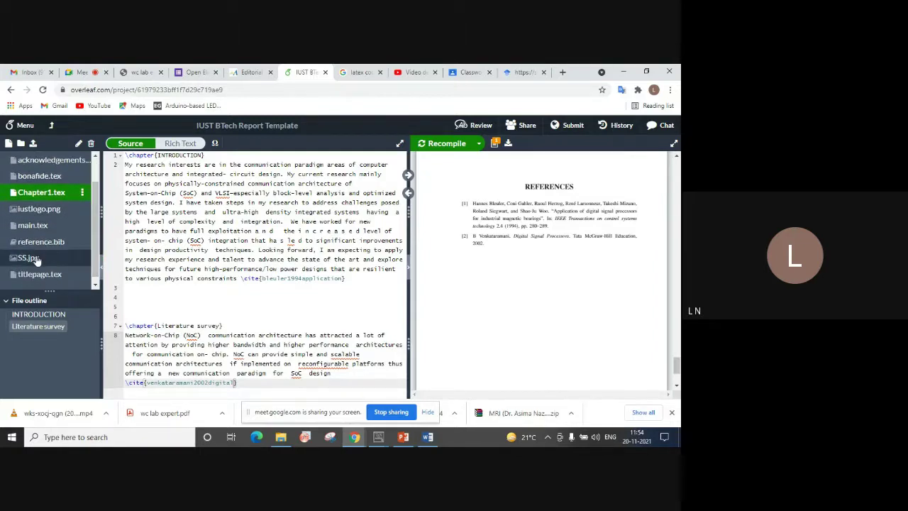
pyautogui.click(35, 260)
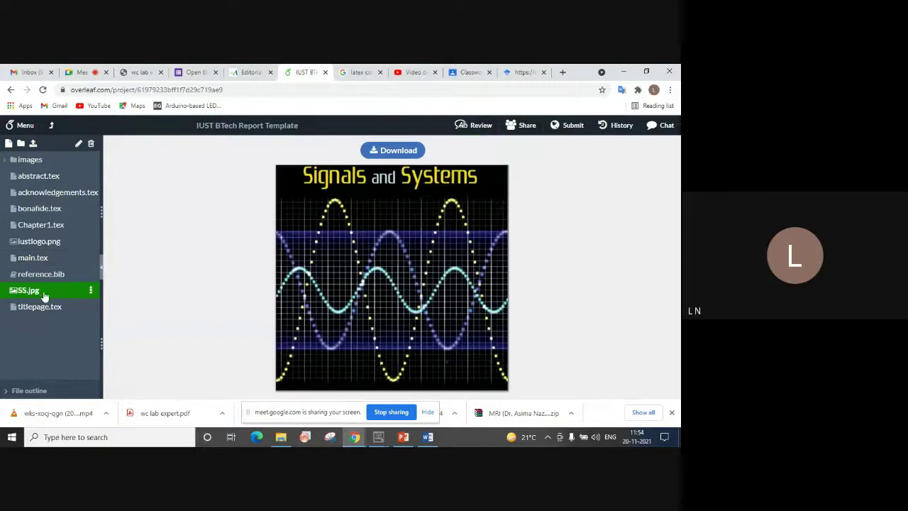
pyautogui.rightClick(50, 292)
pyautogui.click(58, 319)
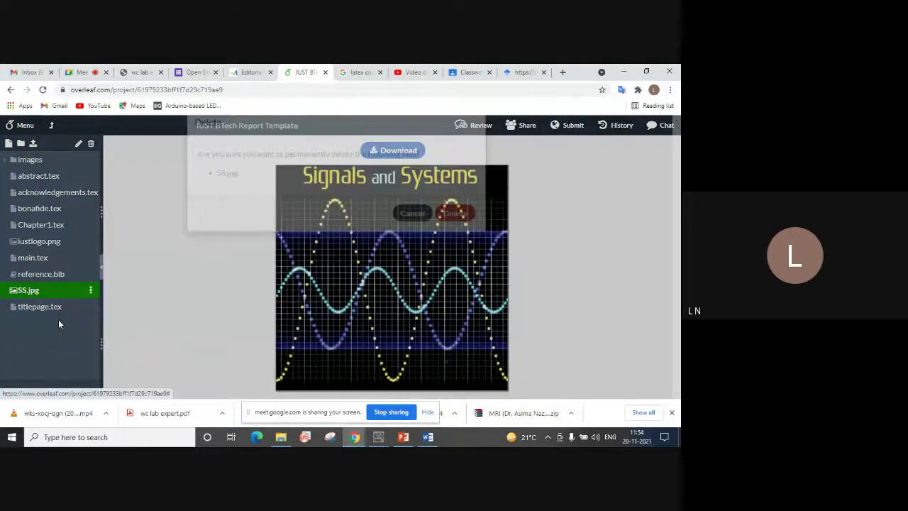
pyautogui.click(454, 237)
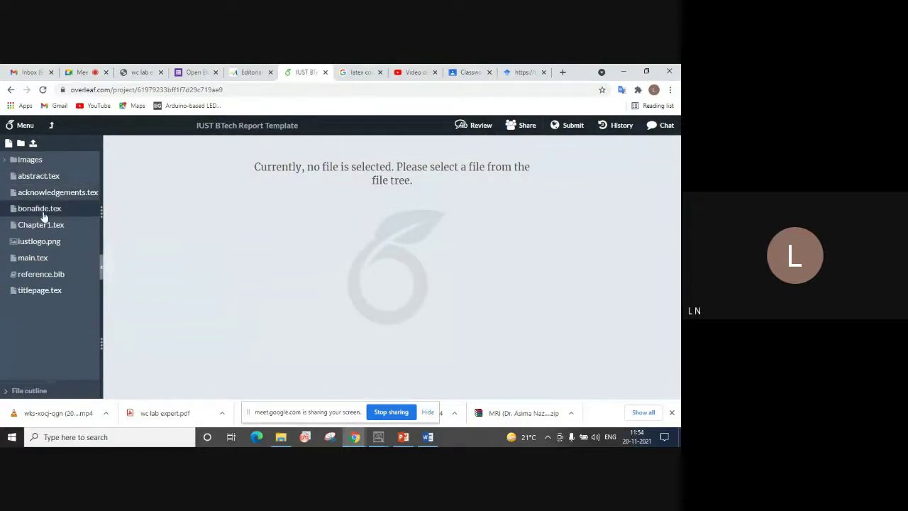
# Step: Open main.tex, return to Chapter1.tex, and look through the compiled report from the Acceptance Certificate to Chapter 1
pyautogui.click(56, 258)
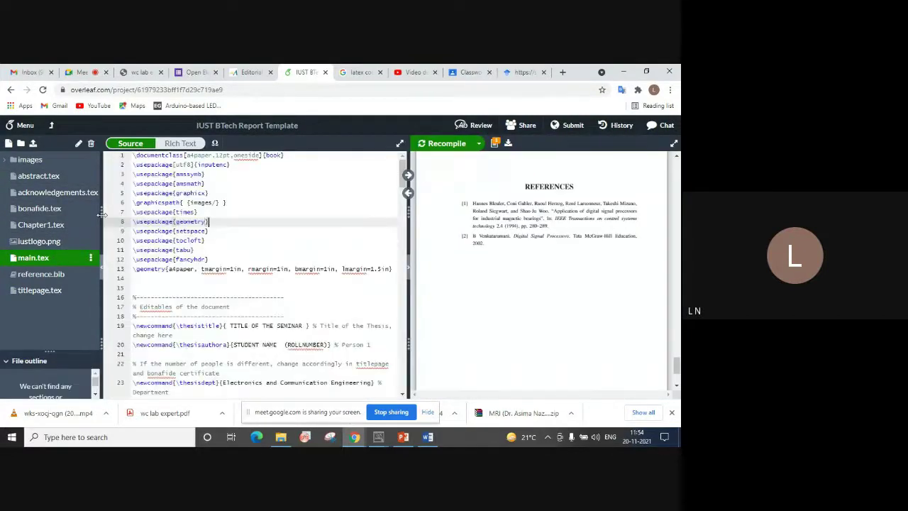
pyautogui.click(57, 226)
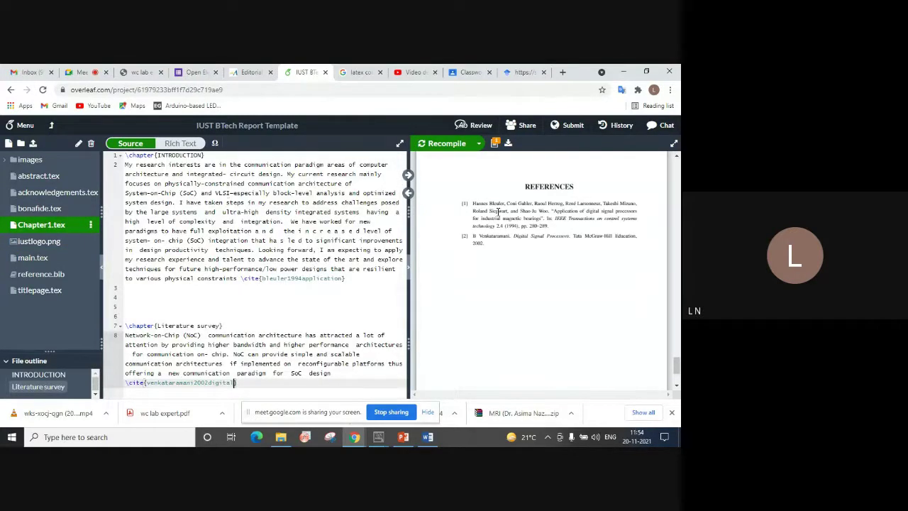
pyautogui.moveTo(676, 364); pyautogui.dragTo(668, 192)
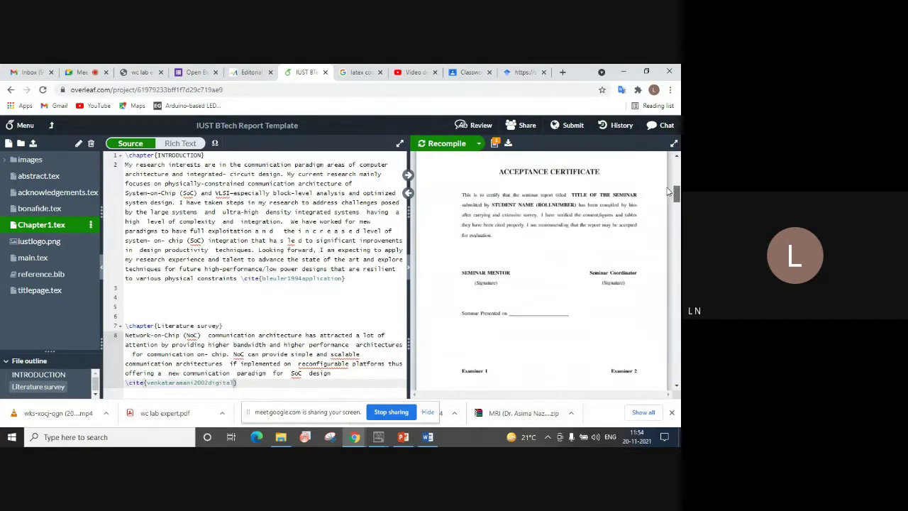
pyautogui.scroll(-10, 667, 192)
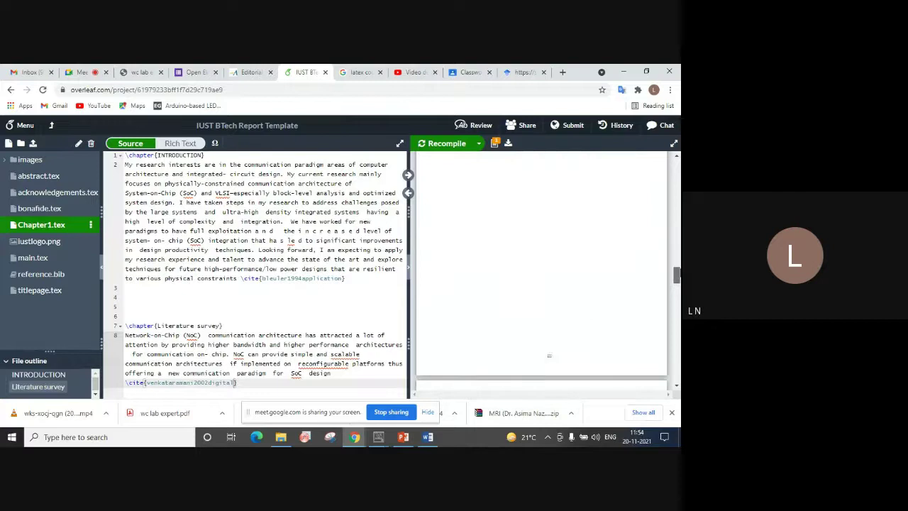
pyautogui.scroll(-5, 541, 270)
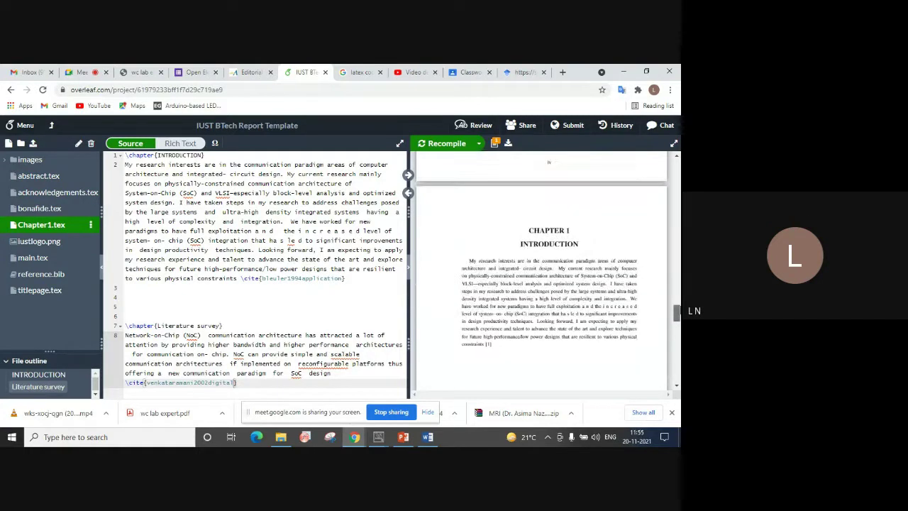
# Step: In Chapter1.tex, end the INTRODUCTION paragraph with a full stop after its citation and add two new lines below it
pyautogui.click(157, 164)
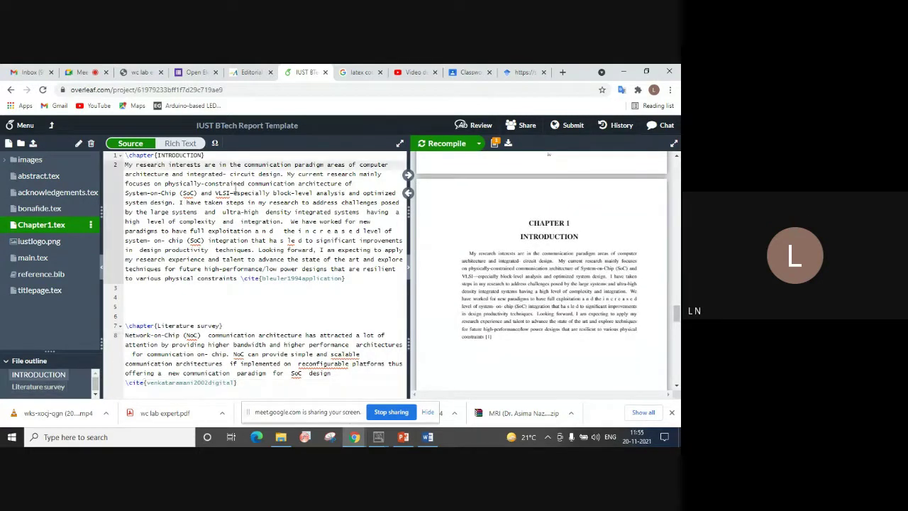
pyautogui.rightClick(364, 278)
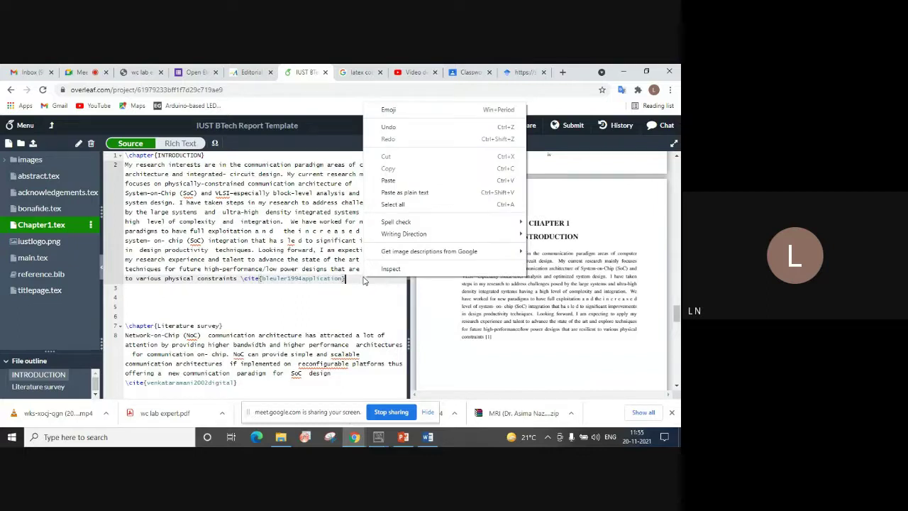
pyautogui.click(364, 279)
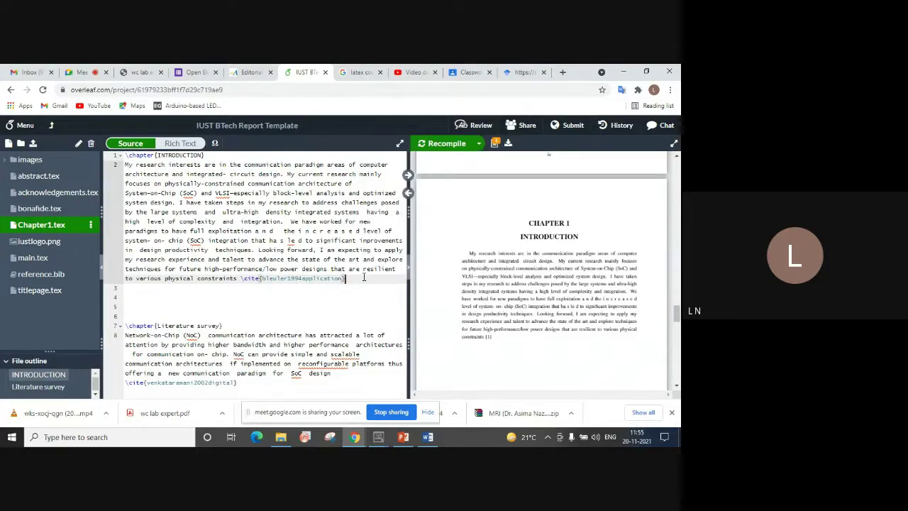
pyautogui.press('Return')
pyautogui.press('Return')
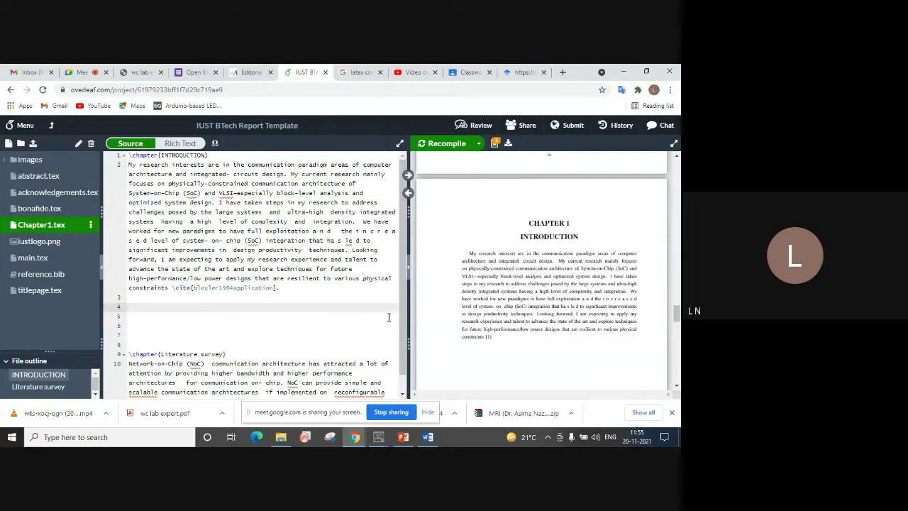
# Step: Switch to the Introduction to latex presentation in PowerPoint and copy the figure code from \begin{figure} to \end{figure} on the Inserting Picture slide
pyautogui.click(405, 440)
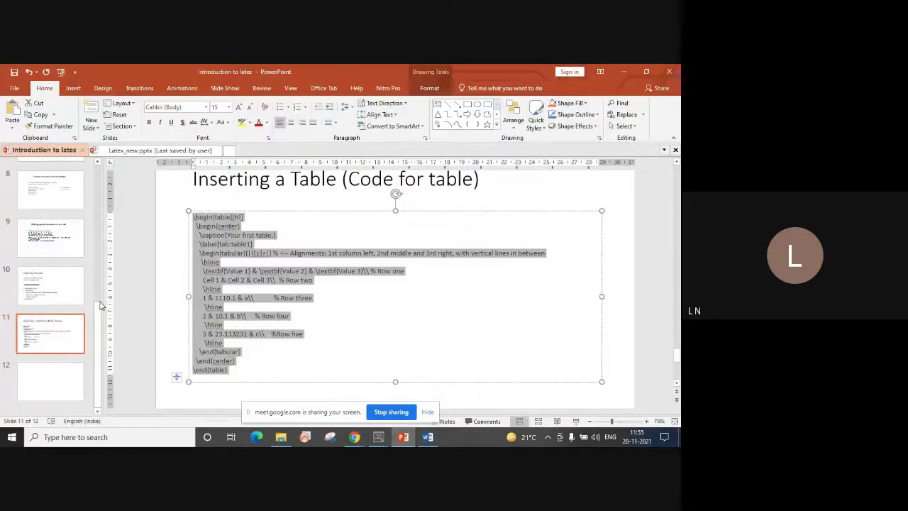
pyautogui.click(266, 373)
pyautogui.scroll(1, 266, 373)
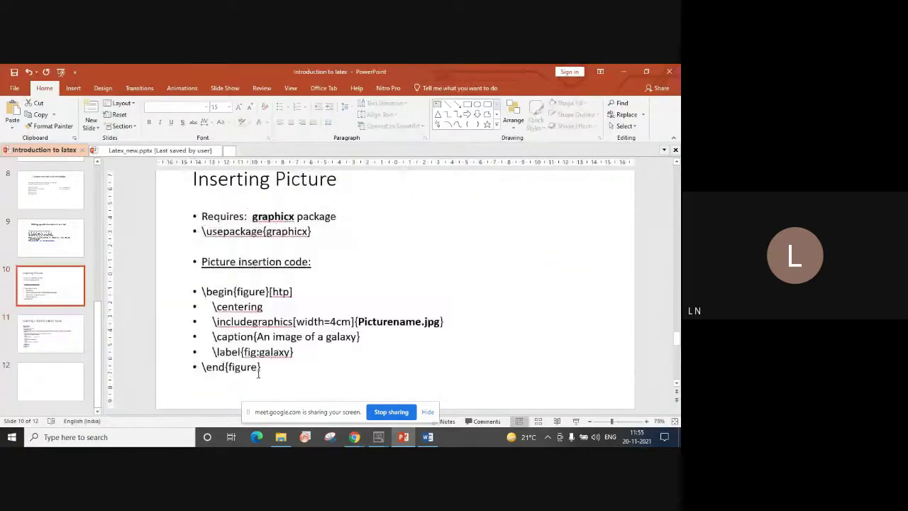
pyautogui.moveTo(266, 372); pyautogui.dragTo(205, 296)
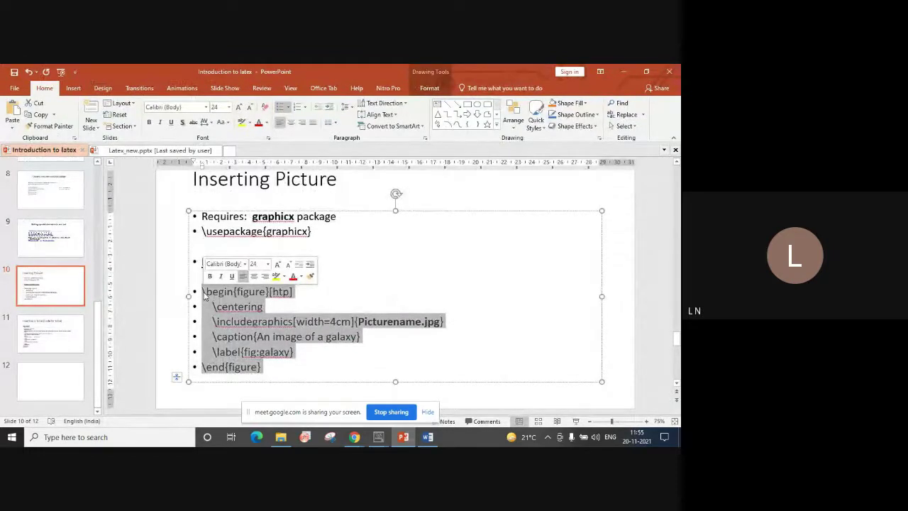
pyautogui.rightClick(227, 296)
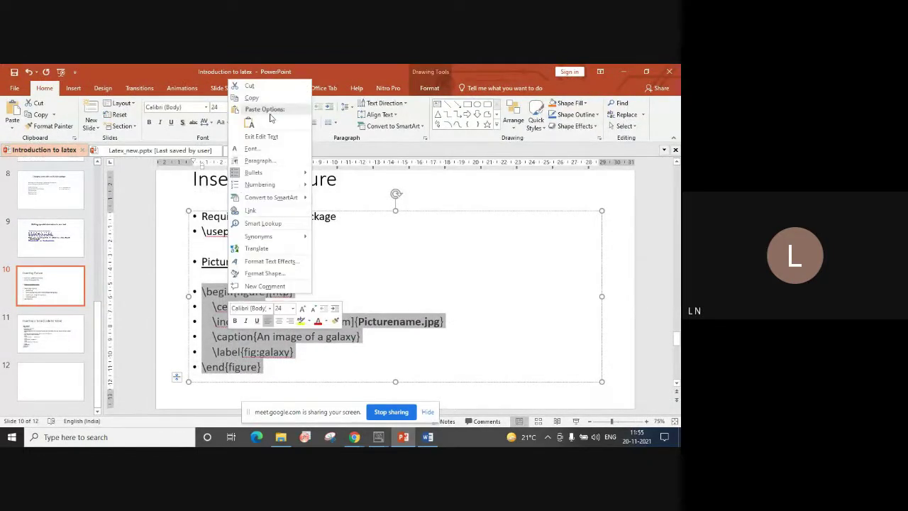
pyautogui.click(255, 98)
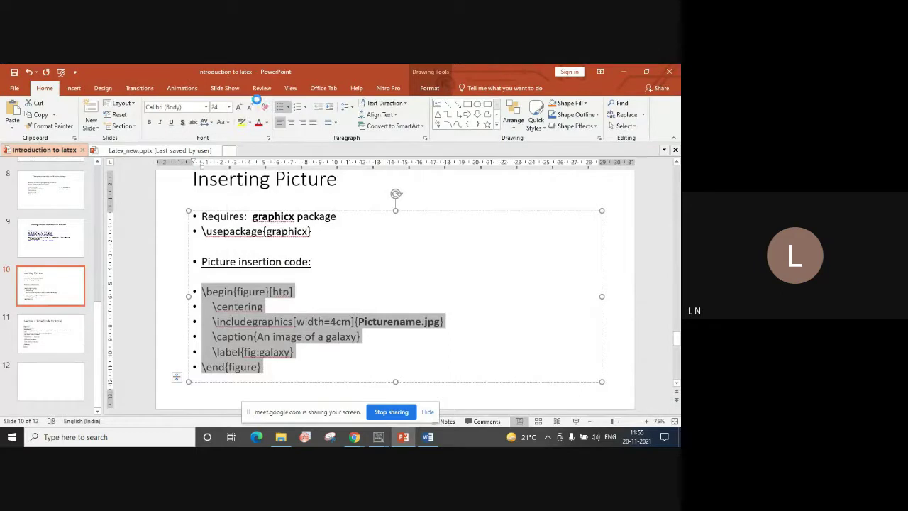
# Step: Return to Overleaf and paste the copied figure code below the INTRODUCTION paragraph in Chapter1.tex
pyautogui.click(630, 72)
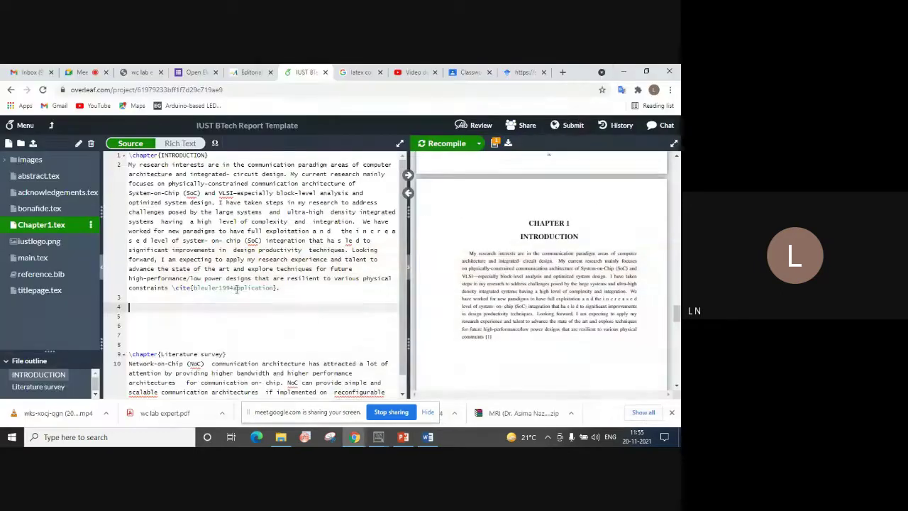
pyautogui.rightClick(149, 305)
pyautogui.click(167, 208)
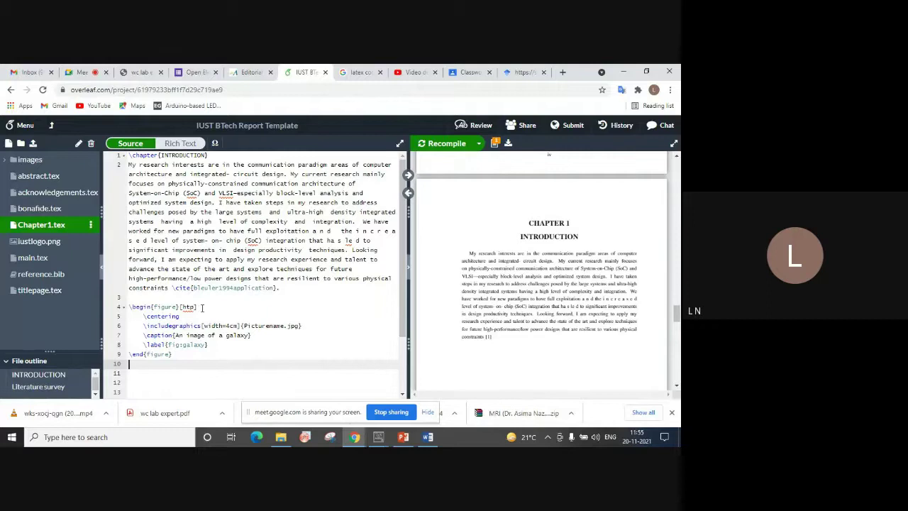
pyautogui.click(183, 319)
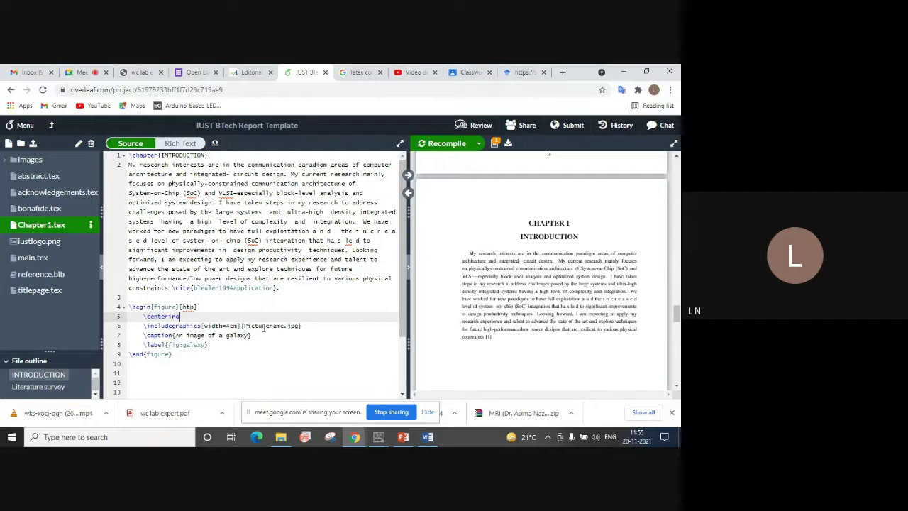
pyautogui.moveTo(244, 326); pyautogui.dragTo(287, 326)
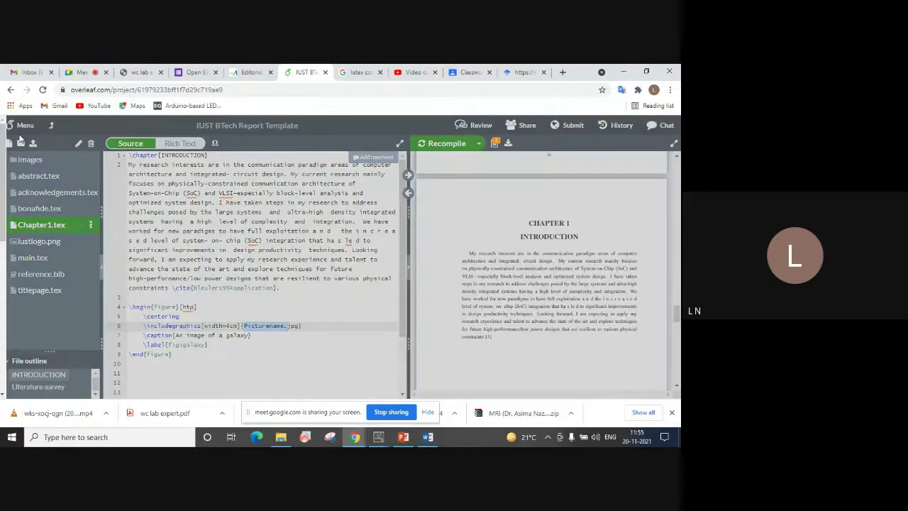
# Step: Upload the SS image from the Desktop folder to the project and preview SS.jpg
pyautogui.click(23, 125)
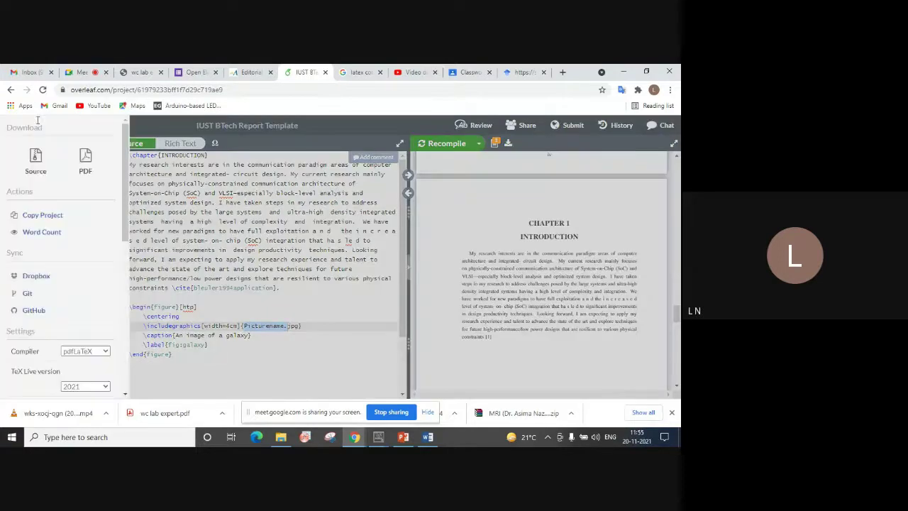
pyautogui.click(155, 122)
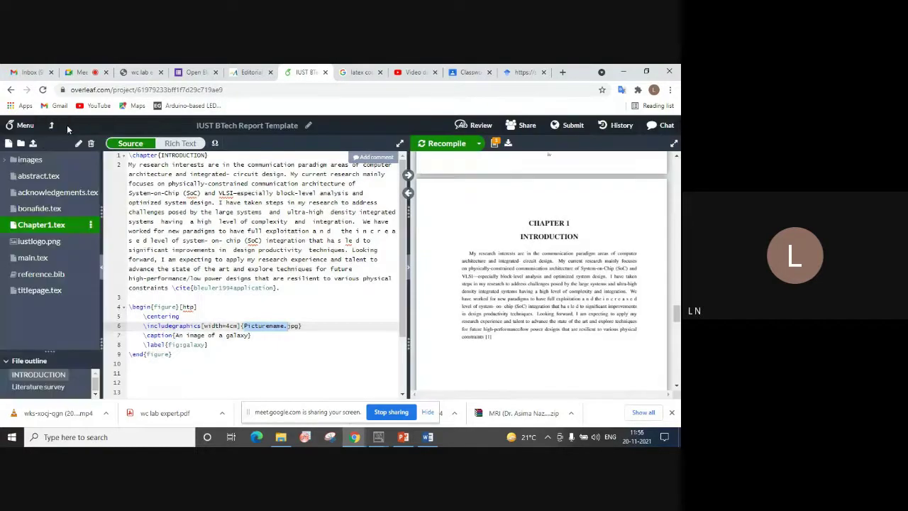
pyautogui.click(33, 142)
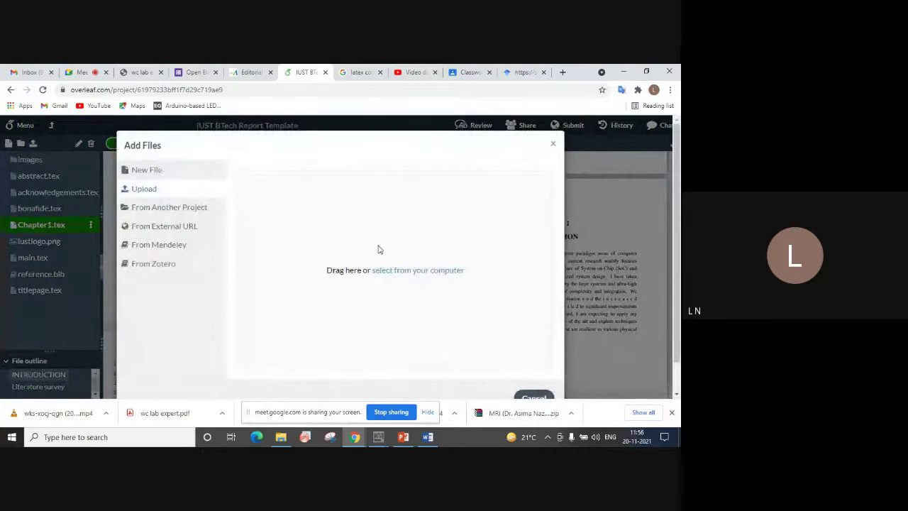
pyautogui.click(401, 273)
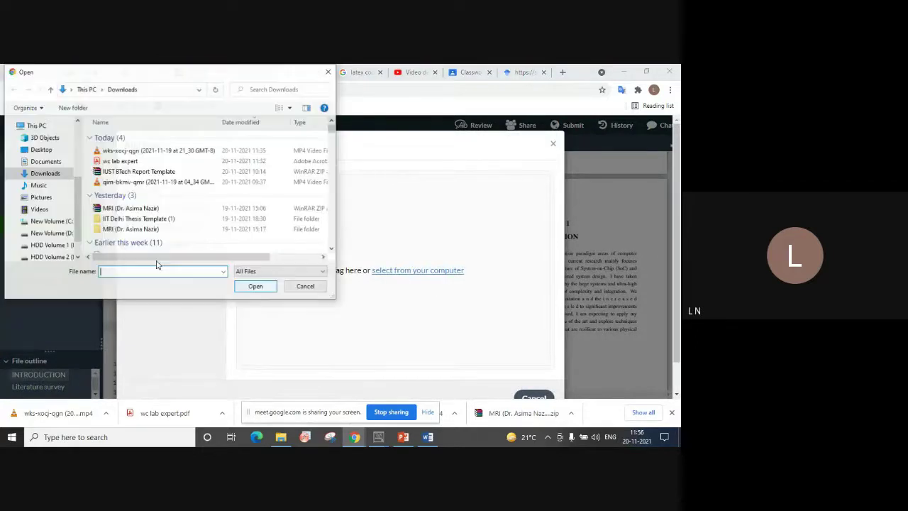
pyautogui.click(43, 138)
pyautogui.click(39, 149)
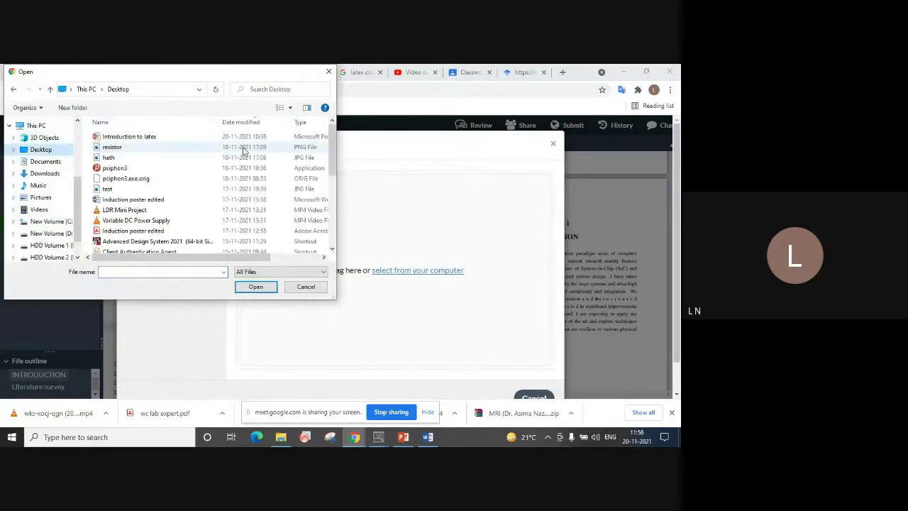
pyautogui.moveTo(332, 153); pyautogui.dragTo(332, 218)
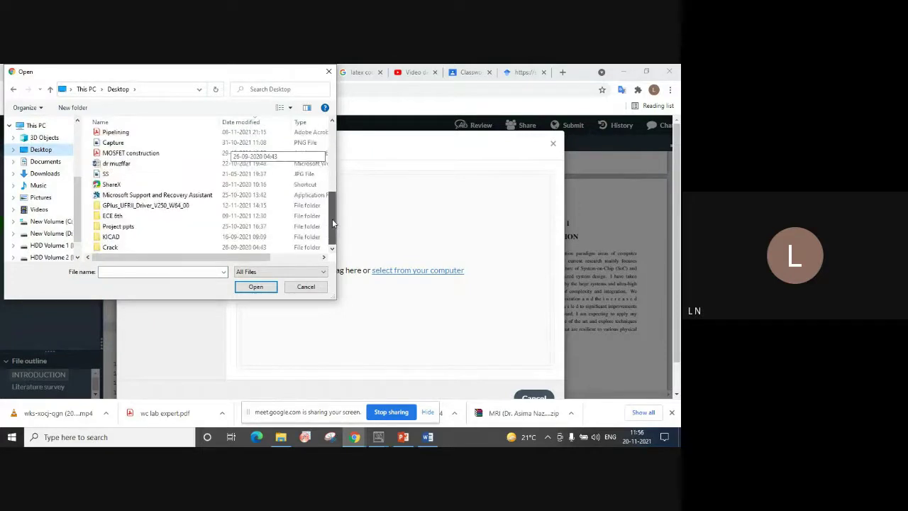
pyautogui.click(128, 174)
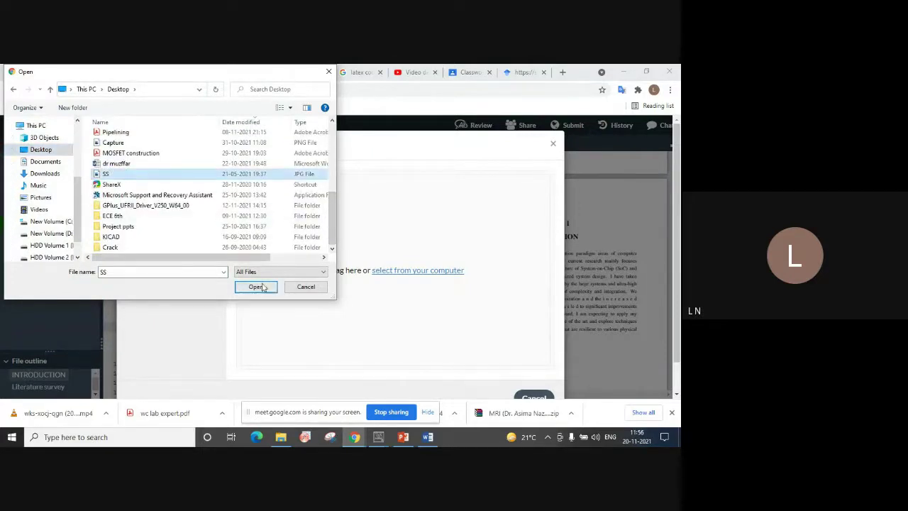
pyautogui.click(257, 287)
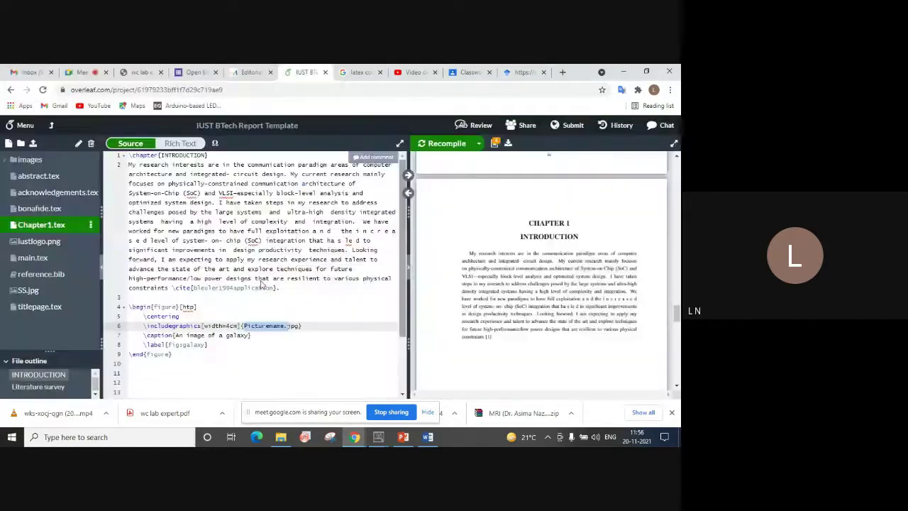
pyautogui.click(28, 290)
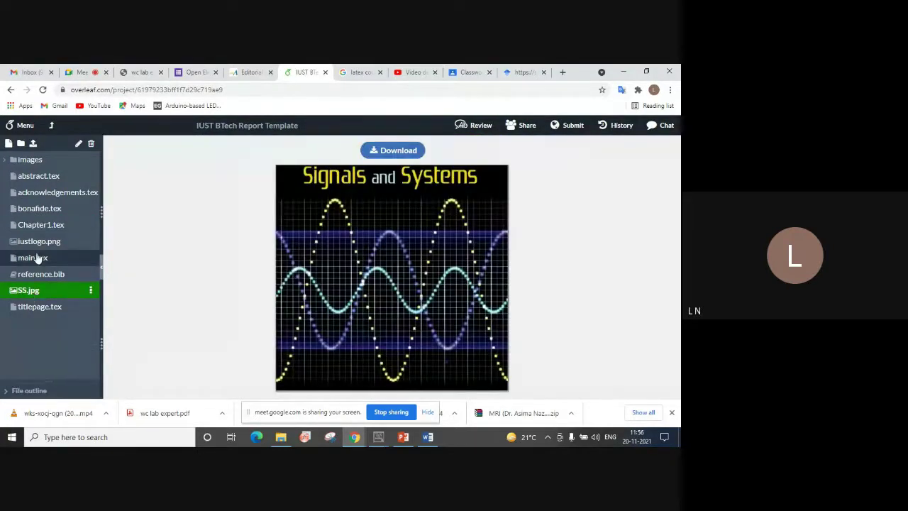
# Step: In Chapter1.tex, replace the placeholder Picturename.jpg in the \includegraphics command with SS.jpg
pyautogui.click(41, 226)
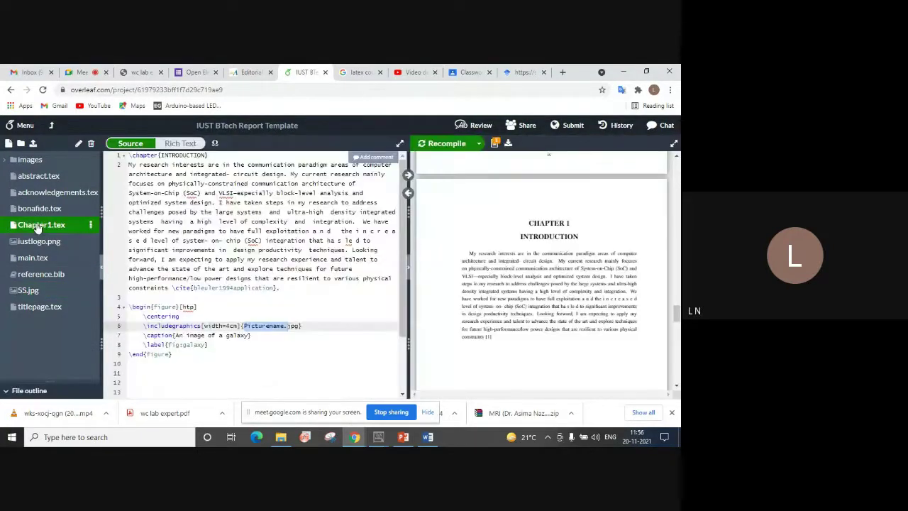
pyautogui.rightClick(301, 326)
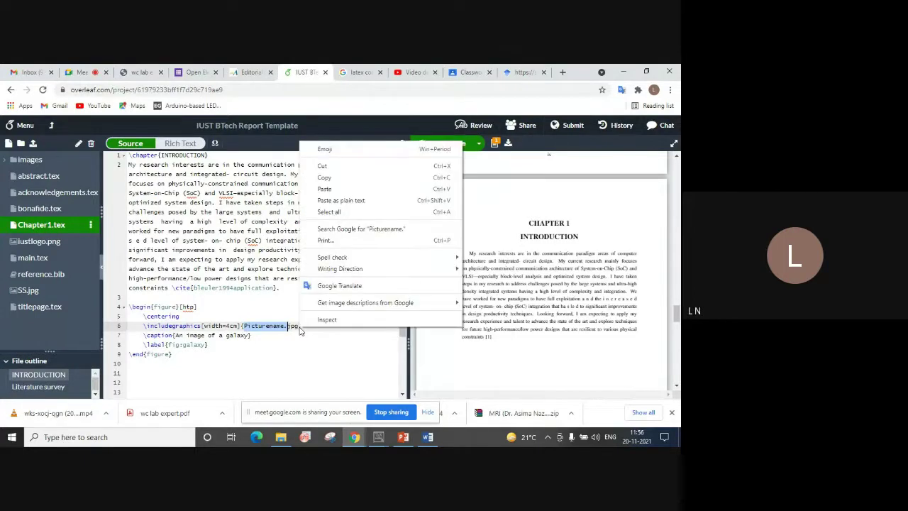
pyautogui.click(300, 327)
pyautogui.press('BackSpace')
pyautogui.press('BackSpace')
pyautogui.press('BackSpace')
pyautogui.press('BackSpace')
pyautogui.press('BackSpace')
pyautogui.press('BackSpace')
pyautogui.press('BackSpace')
pyautogui.press('BackSpace')
pyautogui.press('BackSpace')
pyautogui.press('BackSpace')
pyautogui.press('BackSpace')
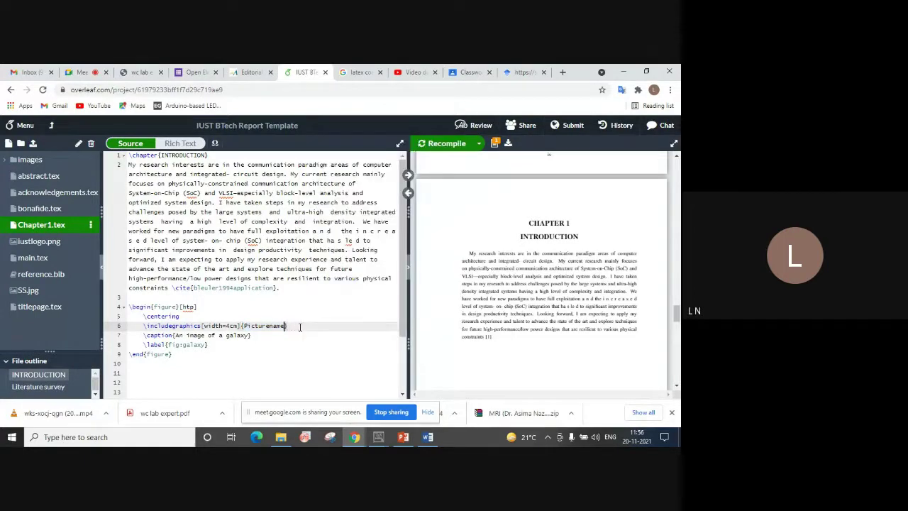
pyautogui.press('BackSpace')
pyautogui.press('BackSpace')
pyautogui.press('BackSpace')
pyautogui.press('BackSpace')
pyautogui.write('SS.')
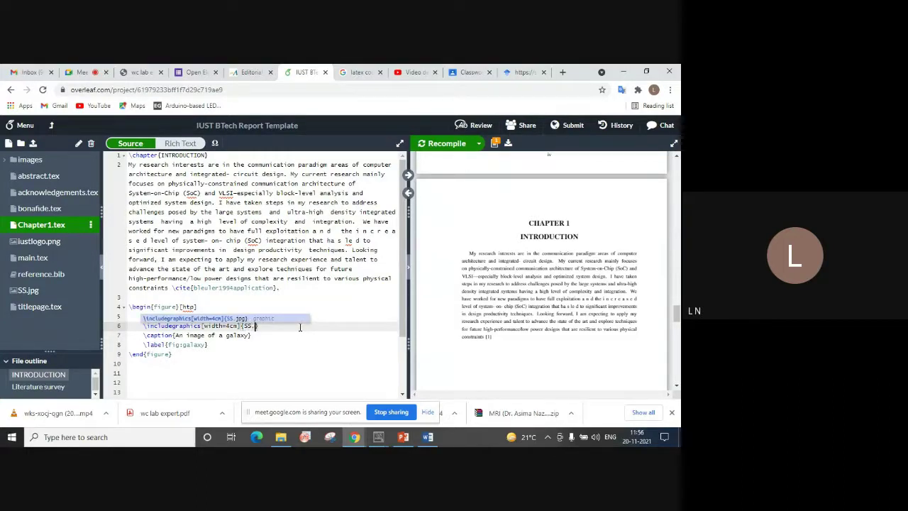
pyautogui.write('jpg')
pyautogui.click(304, 371)
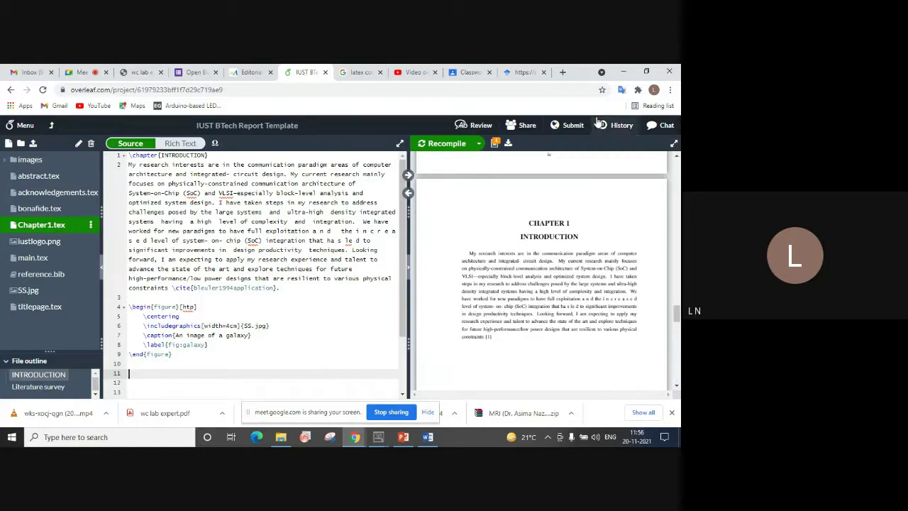
# Step: Recompile the report and examine the inserted figure and its caption against the \caption text in the code
pyautogui.click(447, 144)
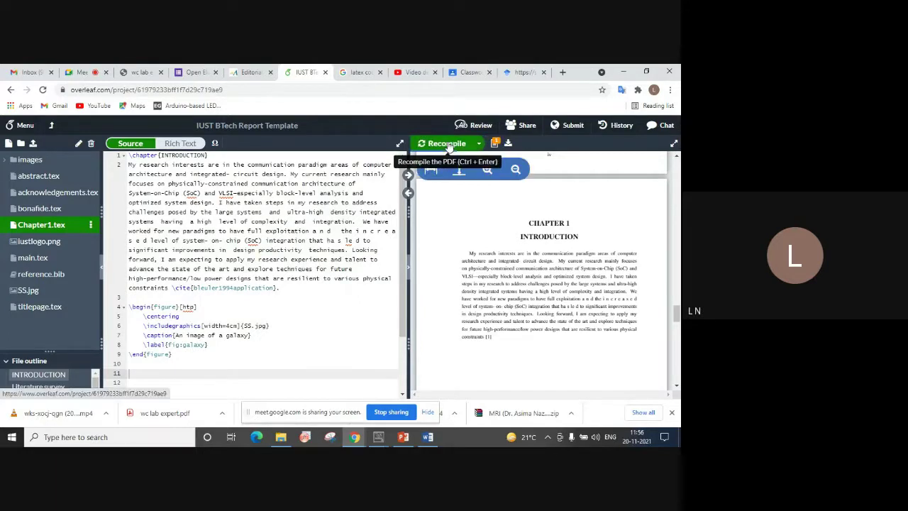
pyautogui.scroll(-2, 610, 362)
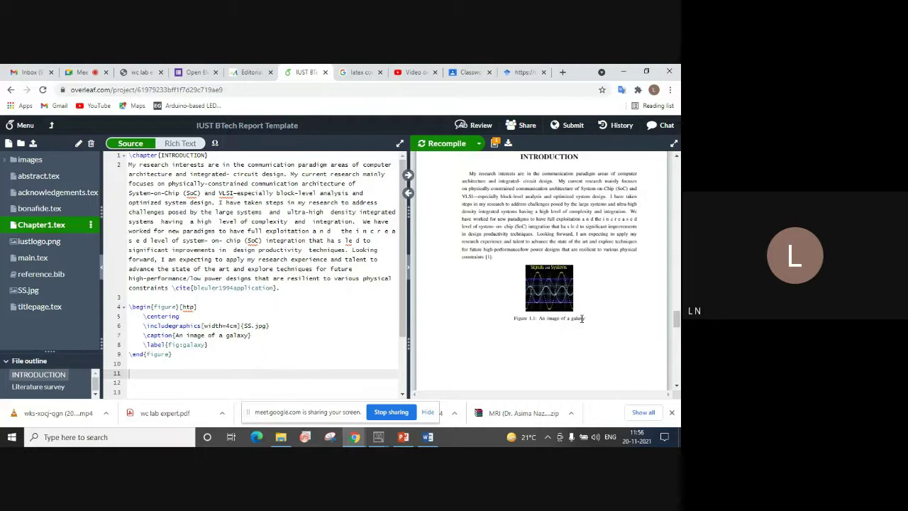
pyautogui.moveTo(175, 335); pyautogui.dragTo(245, 336)
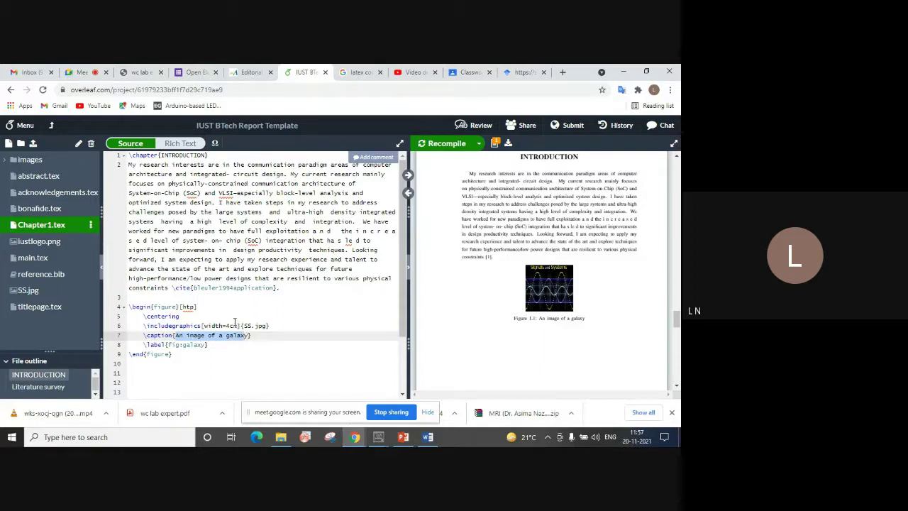
# Step: Set the width in the \includegraphics command to 7cm and recompile the report
pyautogui.click(230, 326)
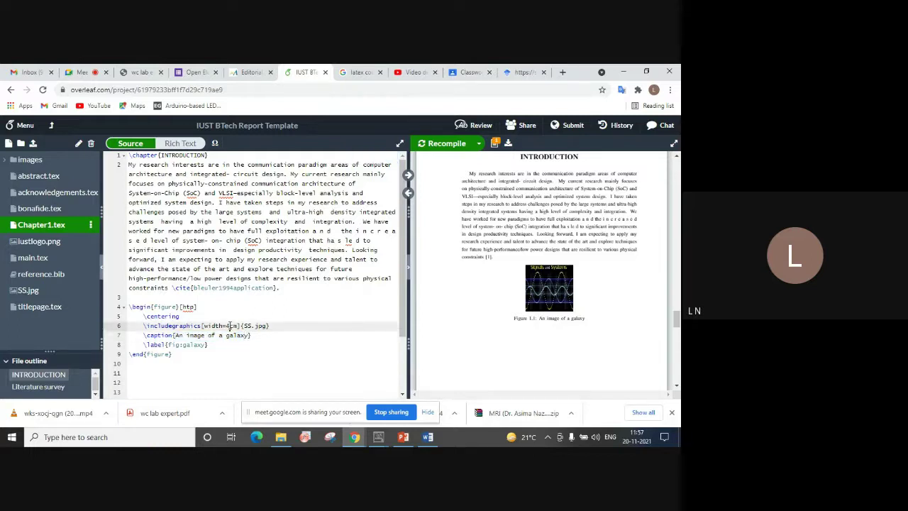
pyautogui.press('BackSpace')
pyautogui.write('6')
pyautogui.press('BackSpace')
pyautogui.write('7')
pyautogui.click(428, 146)
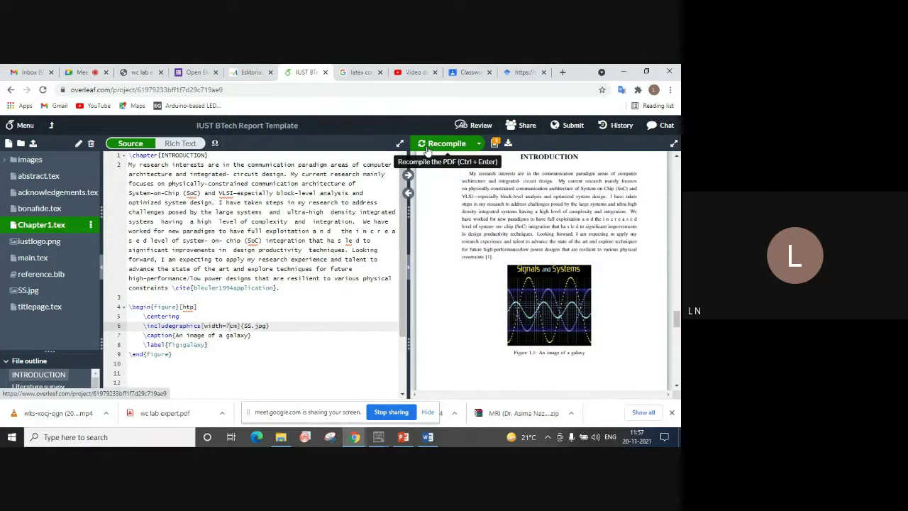
# Step: Add the text "i am refering a picture as shown in figure" after the citation in the INTRODUCTION paragraph
pyautogui.click(292, 291)
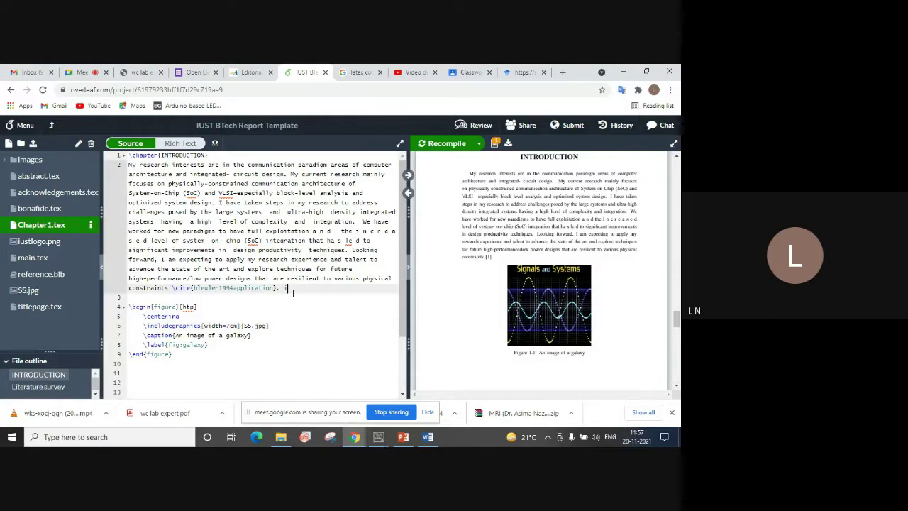
pyautogui.write('i am referi')
pyautogui.write('ng a picture as shown in figur')
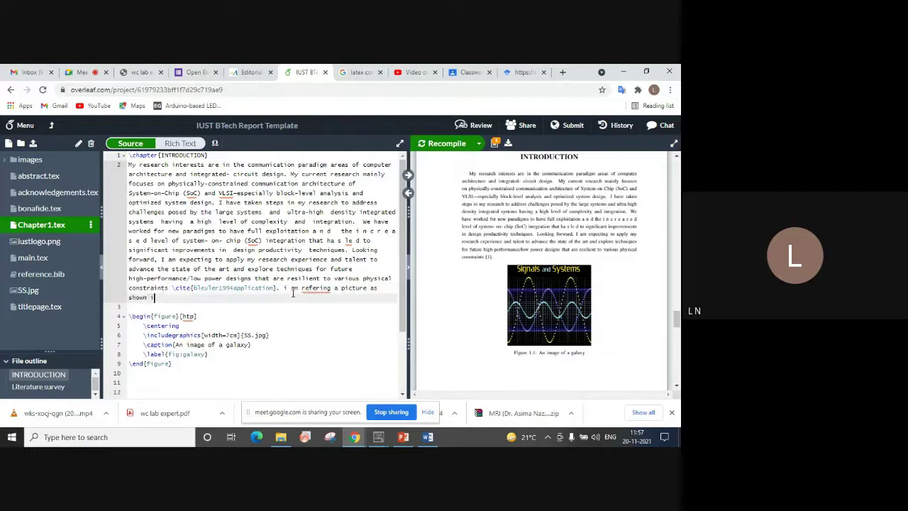
pyautogui.write('e')
# Step: Copy the figure's label fig:galaxy from the \label command in Chapter1.tex
pyautogui.click(206, 355)
pyautogui.moveTo(206, 355); pyautogui.dragTo(169, 357)
pyautogui.rightClick(169, 356)
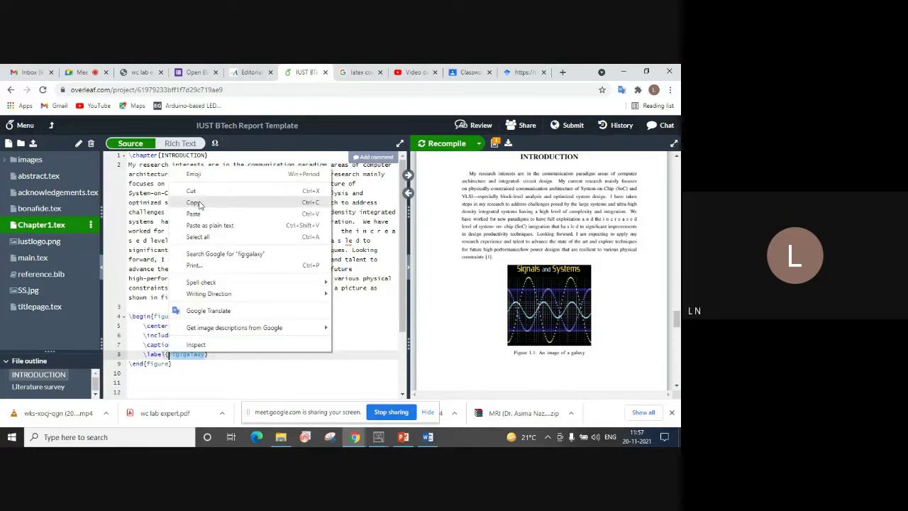
pyautogui.click(201, 202)
# Step: Add the cross-reference \ref{fig:galaxy} after "shown in figure" in the INTRODUCTION paragraph and recompile the report
pyautogui.click(202, 300)
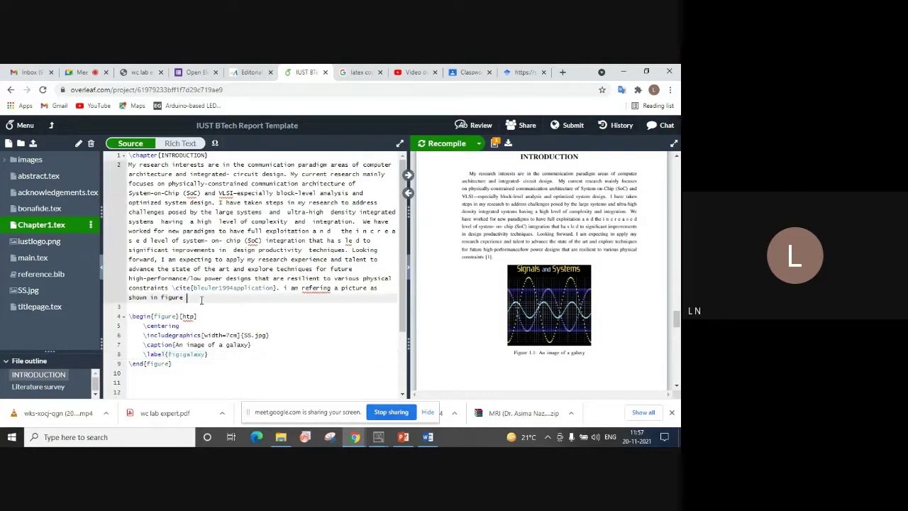
pyautogui.write('\\ref')
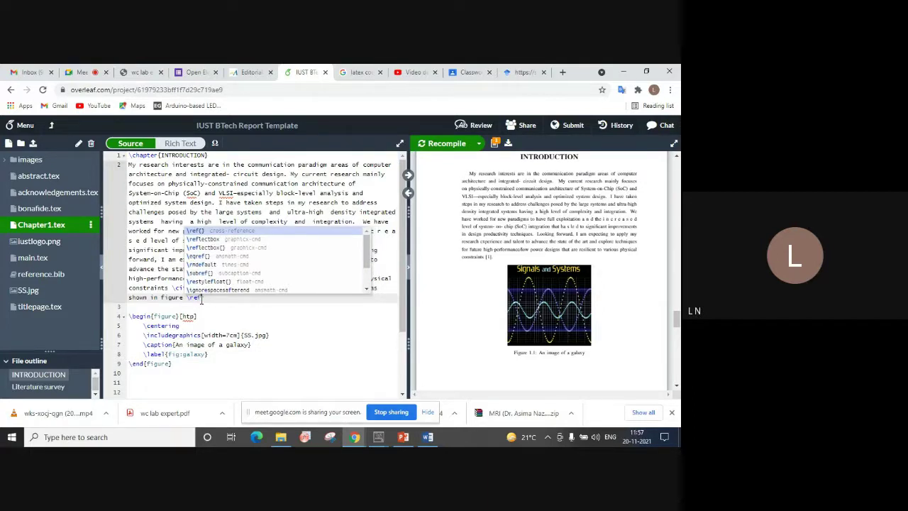
pyautogui.press('Return')
pyautogui.press('Return')
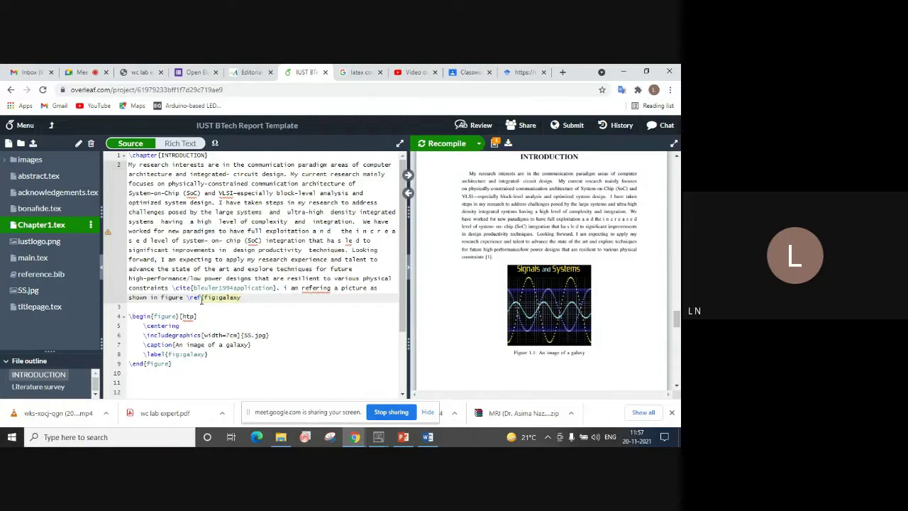
pyautogui.write('}')
pyautogui.click(437, 144)
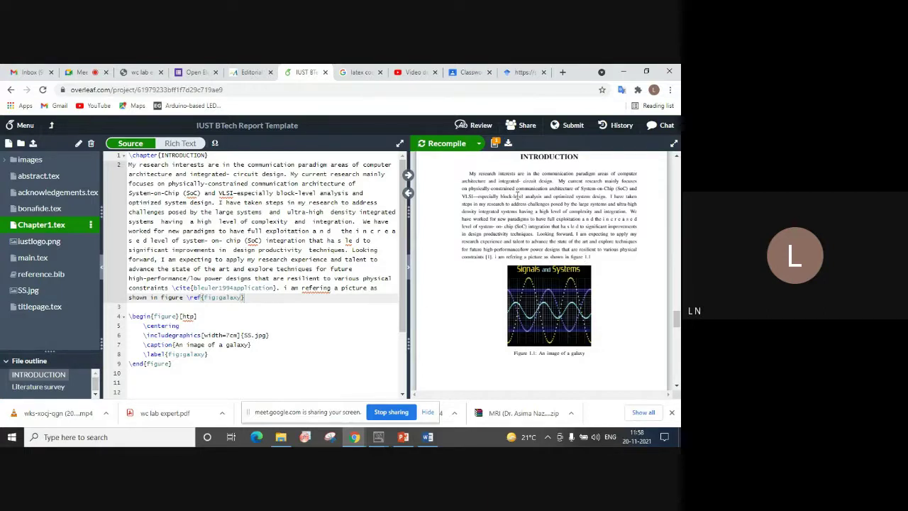
# Step: Insert \section{Background} on its own line below the INTRODUCTION chapter command, separated by a blank line, and recompile the report
pyautogui.scroll(1, 497, 199)
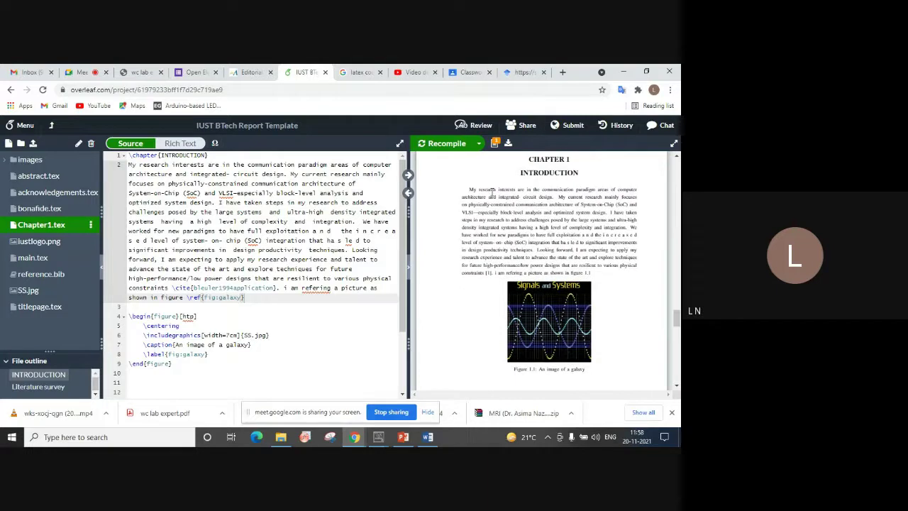
pyautogui.scroll(1, 533, 228)
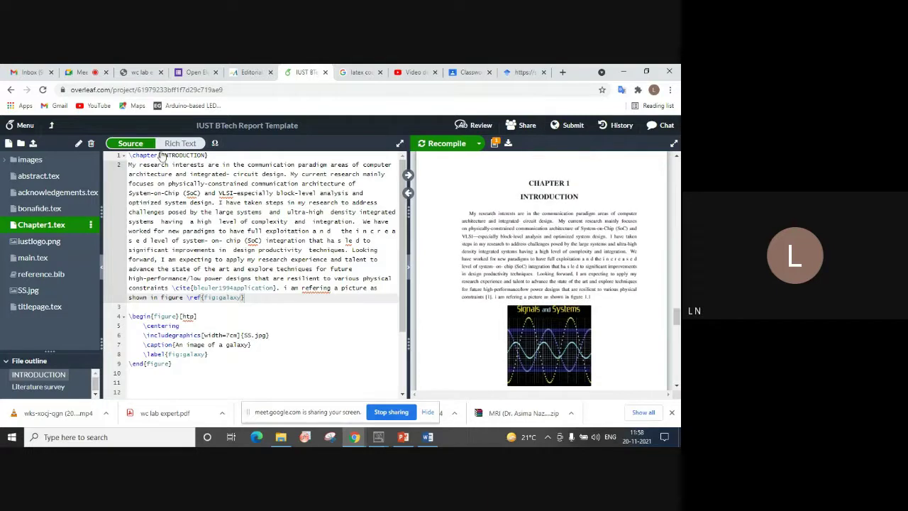
pyautogui.click(212, 155)
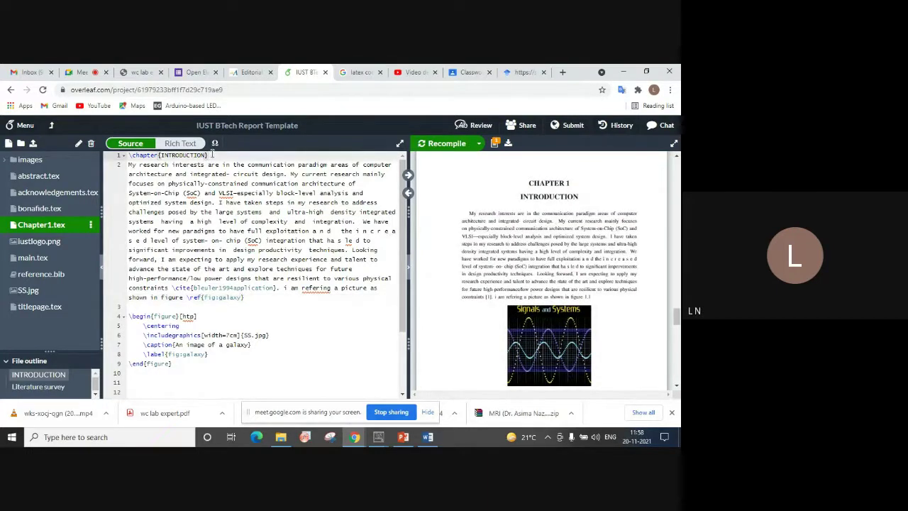
pyautogui.press('Return')
pyautogui.press('Return')
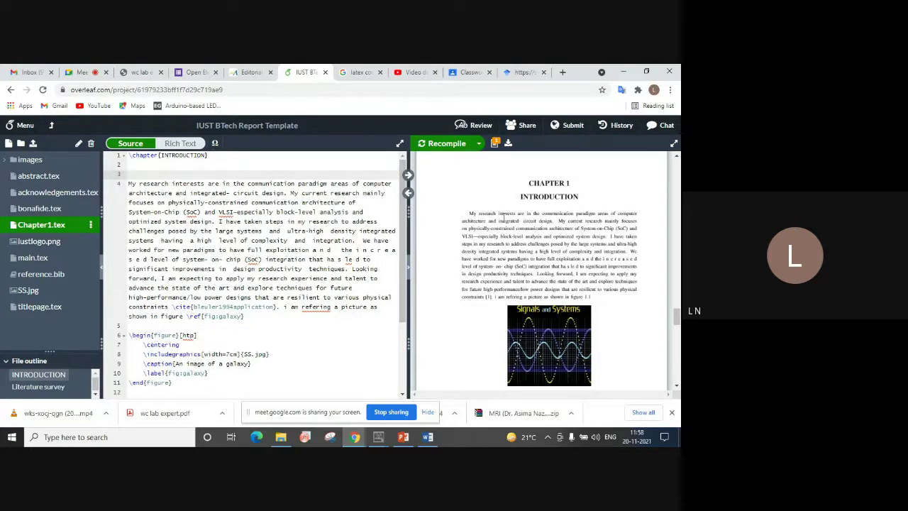
pyautogui.write('\\')
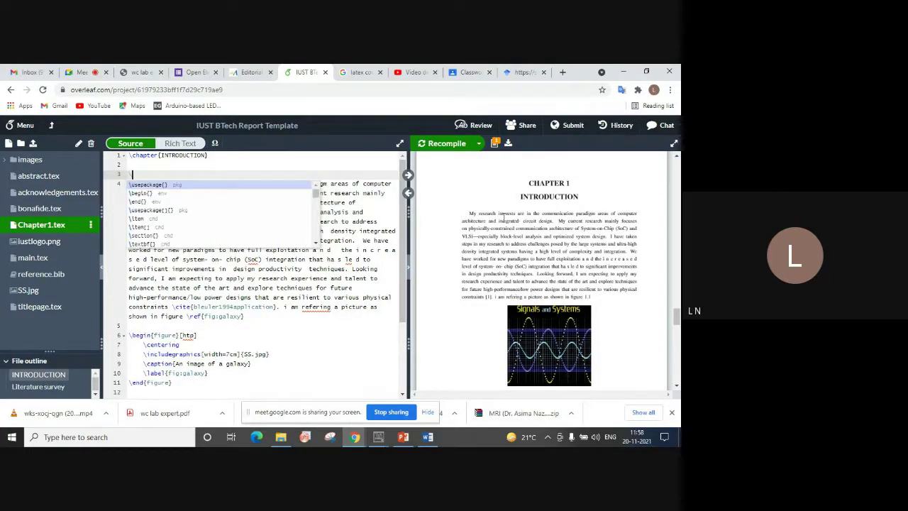
pyautogui.write('sed')
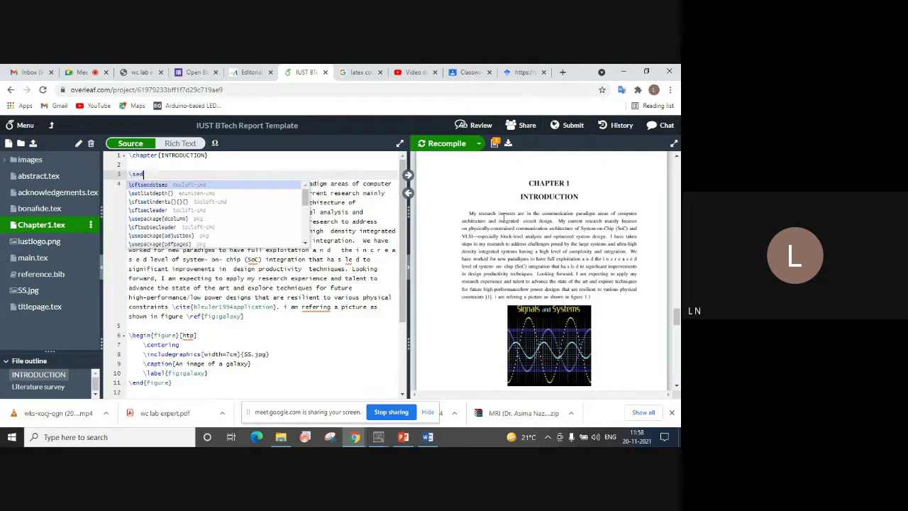
pyautogui.press('BackSpace')
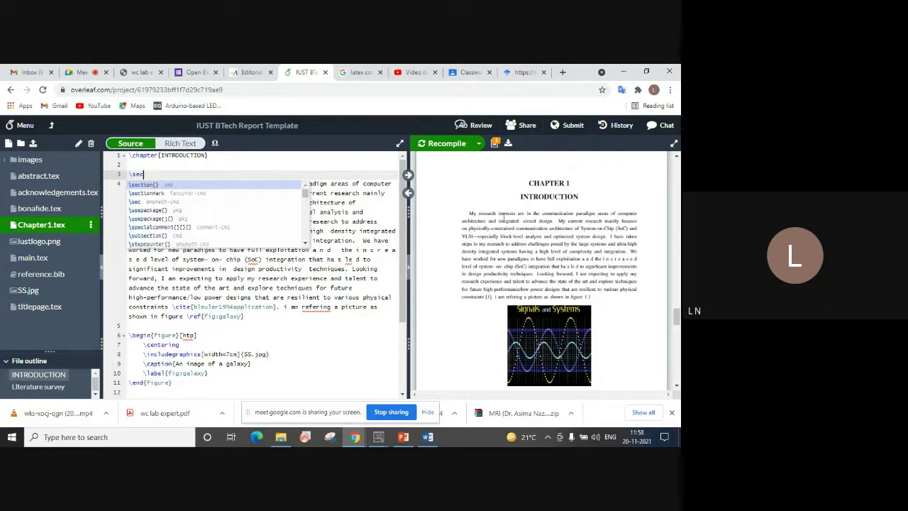
pyautogui.press('Return')
pyautogui.write('BA')
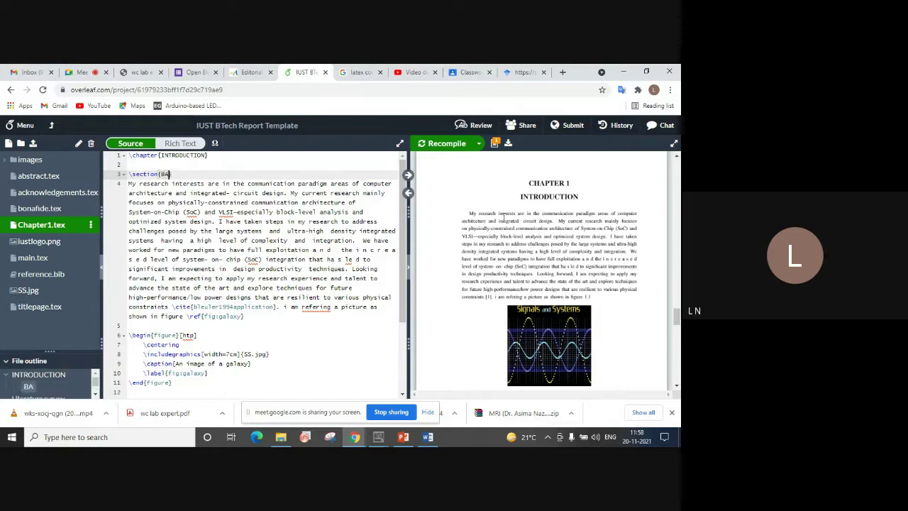
pyautogui.press('BackSpace')
pyautogui.write('ackgro')
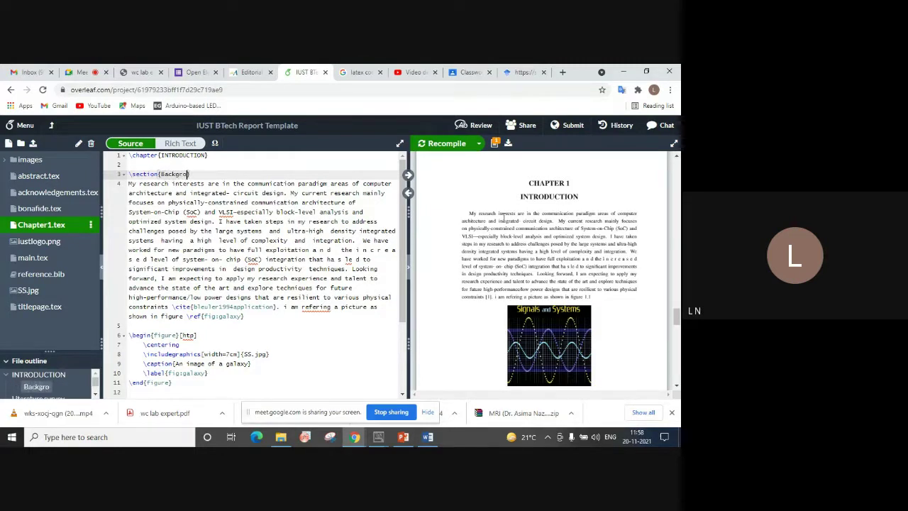
pyautogui.write('und')
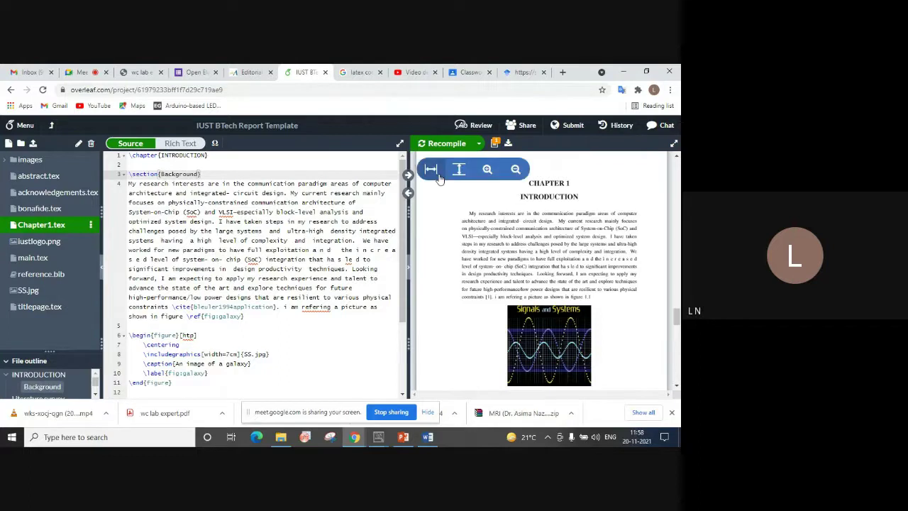
pyautogui.click(438, 145)
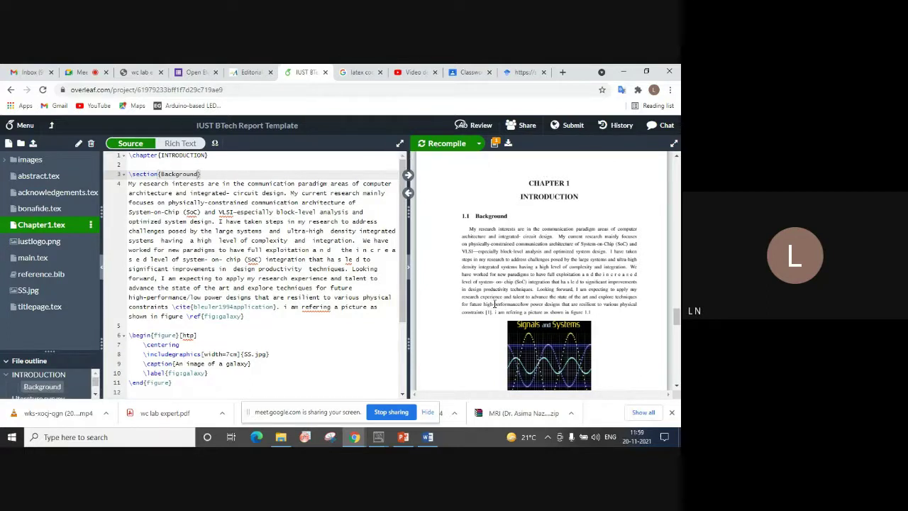
# Step: Break the paragraph before "Looking forward", insert \section{section two} at the break, and recompile the report
pyautogui.click(352, 269)
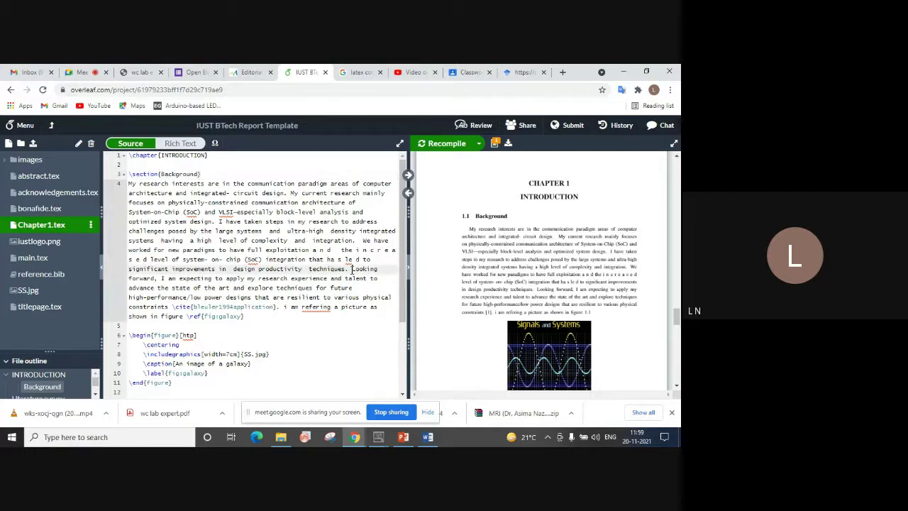
pyautogui.press('Return')
pyautogui.press('Return')
pyautogui.press('Return')
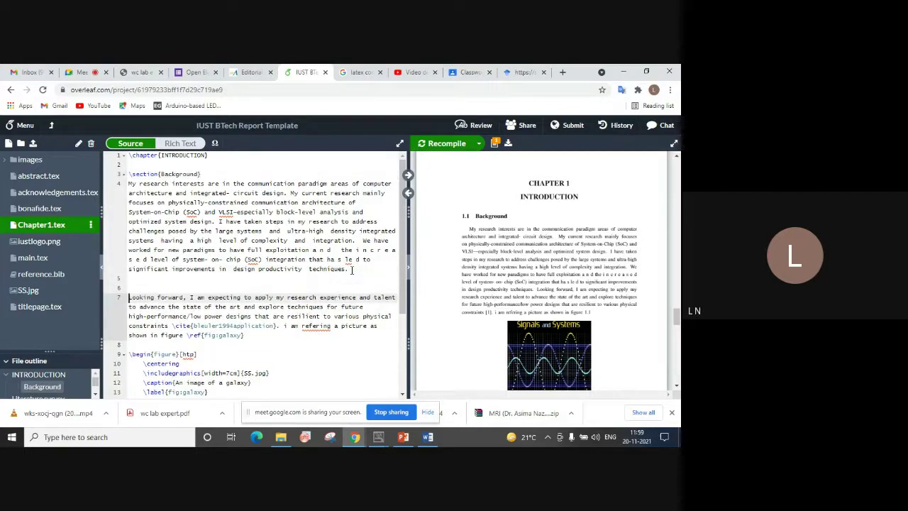
pyautogui.press('Up')
pyautogui.press('Up')
pyautogui.write('\\sect')
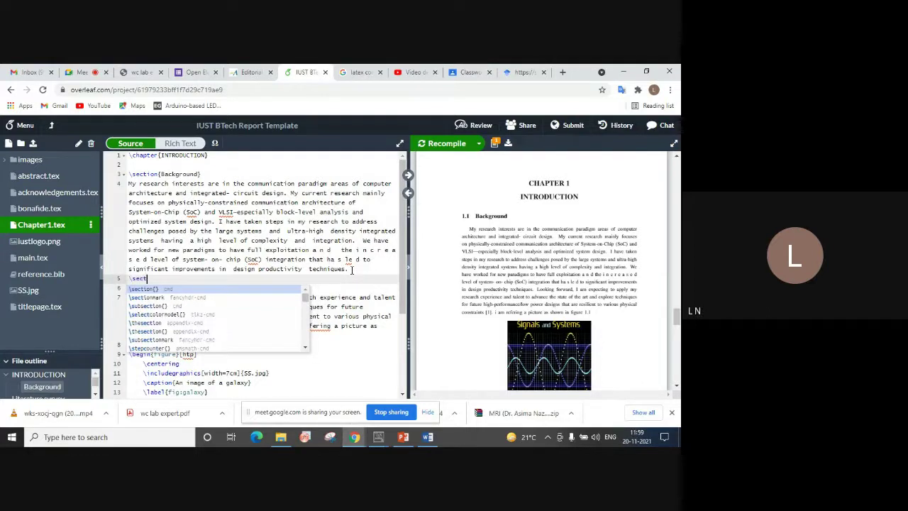
pyautogui.press('Return')
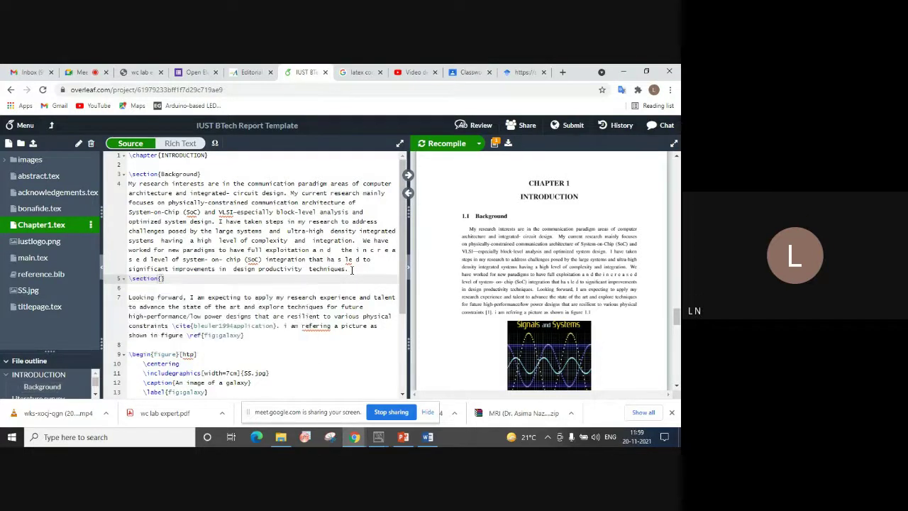
pyautogui.write('section two')
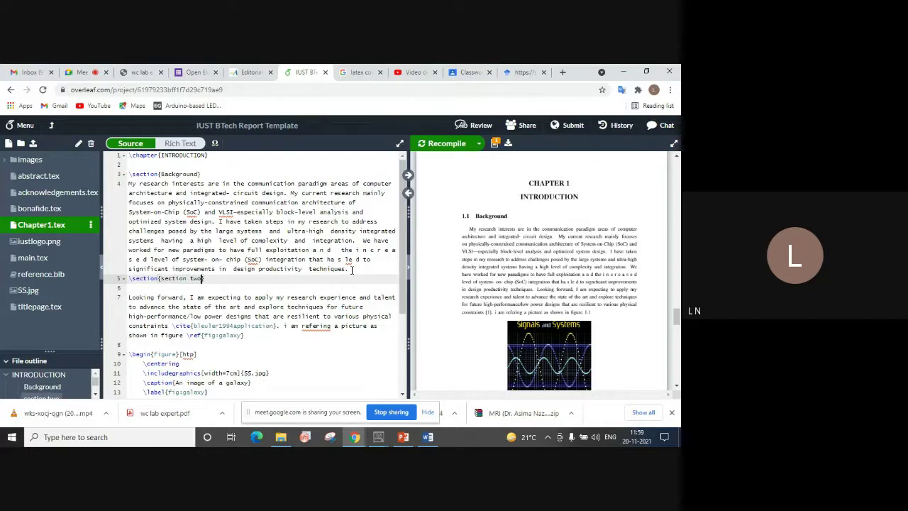
pyautogui.click(460, 144)
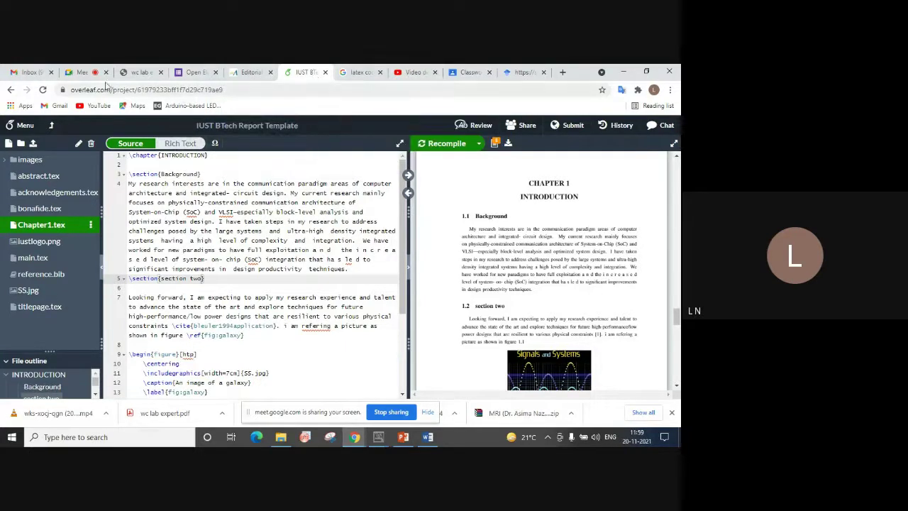
# Step: Switch to the Google Meet call and bring up its recording controls
pyautogui.click(85, 73)
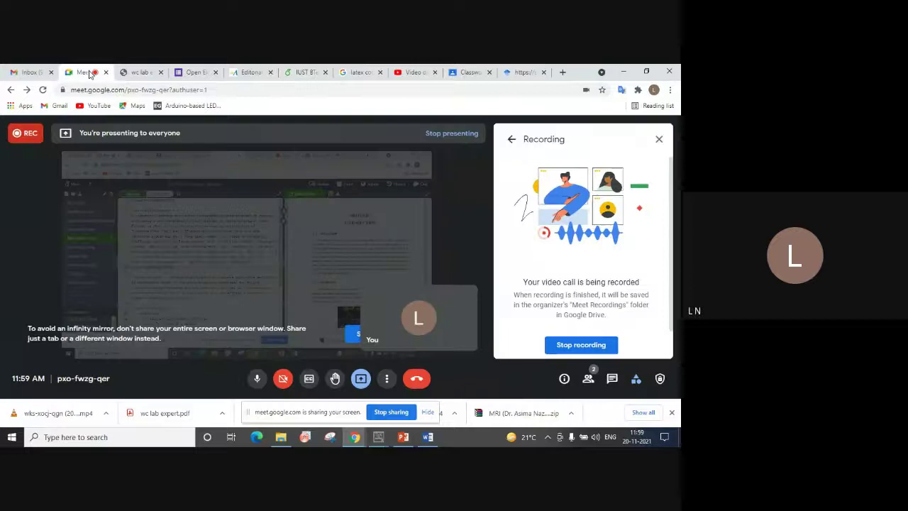
pyautogui.click(387, 378)
pyautogui.click(424, 166)
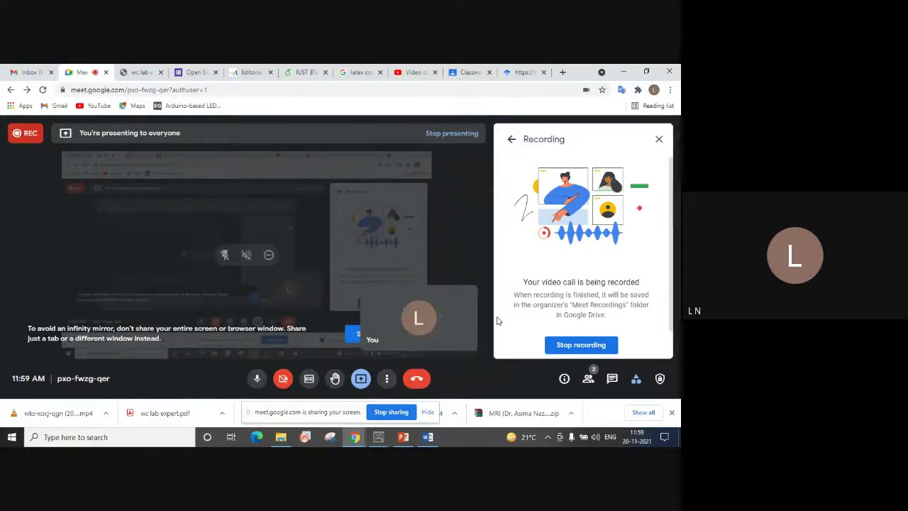